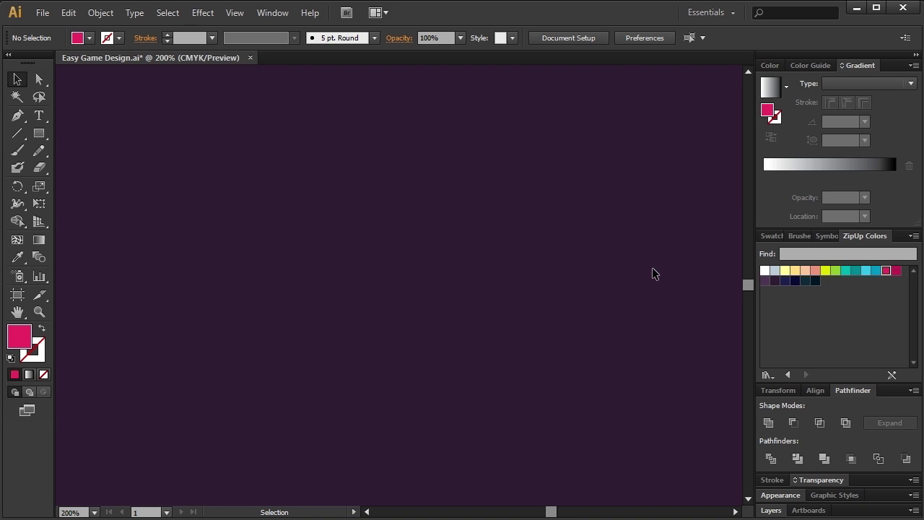
# Open the shape tools flyout under the Rectangle tool
pyautogui.click(41, 133)
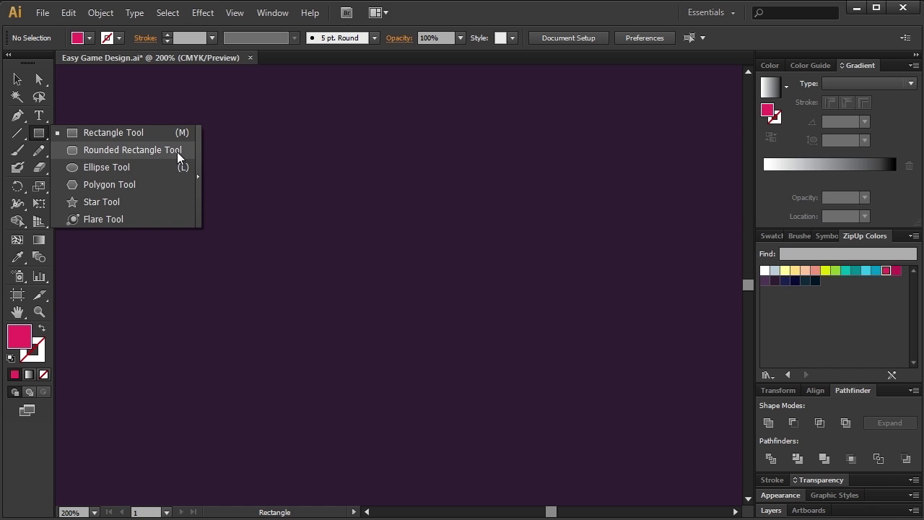
# Draw a pink rounded rectangle and enlarge it into a tall body
pyautogui.click(179, 153)
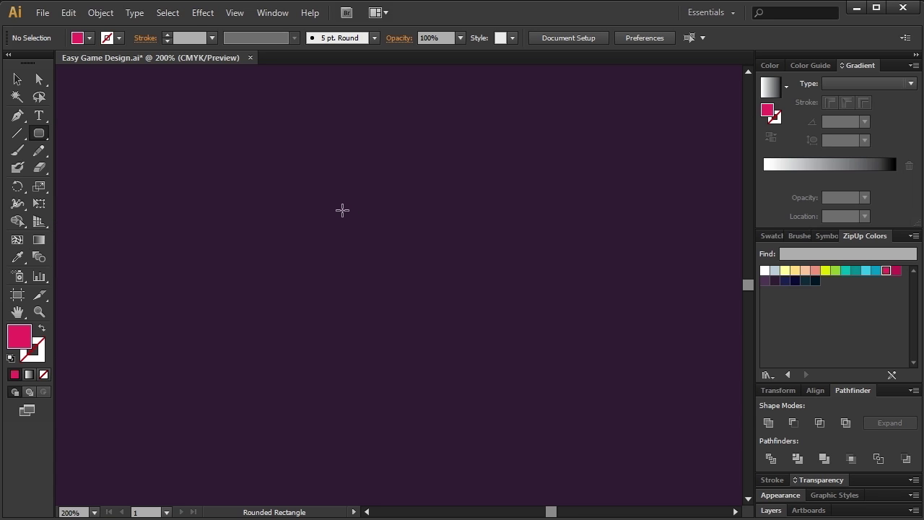
pyautogui.moveTo(342, 210); pyautogui.dragTo(368, 252)
pyautogui.click(17, 79)
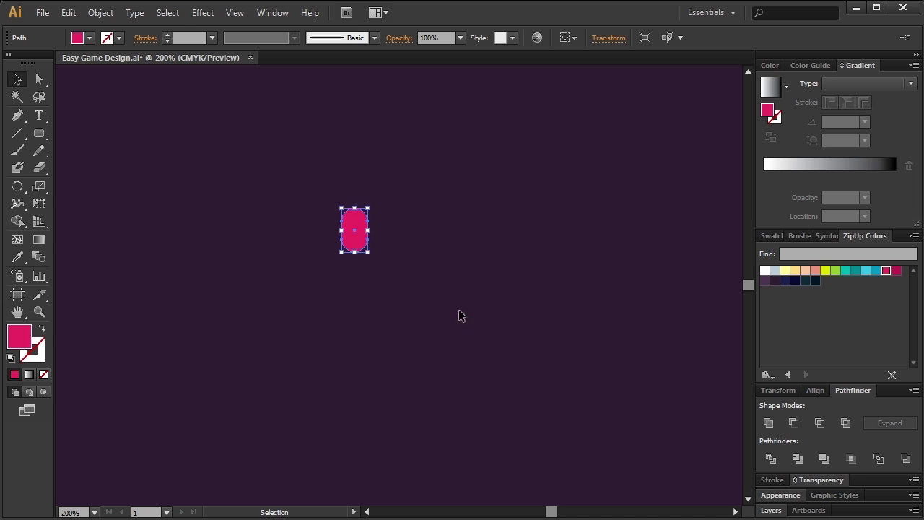
pyautogui.moveTo(366, 250); pyautogui.dragTo(446, 347)
pyautogui.moveTo(397, 300); pyautogui.dragTo(384, 291)
pyautogui.click(473, 332)
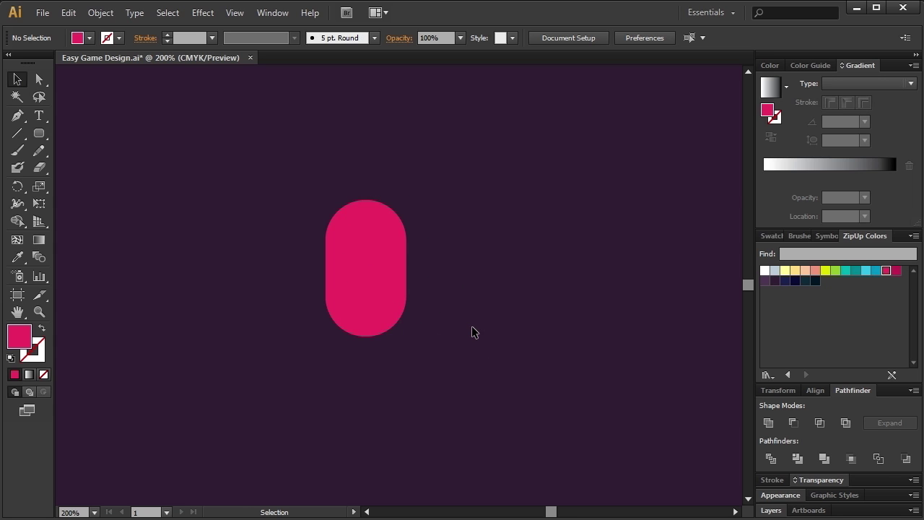
# Draw a white circle eye with a dark navy pupil and duplicate it as a second eye
pyautogui.click(43, 136)
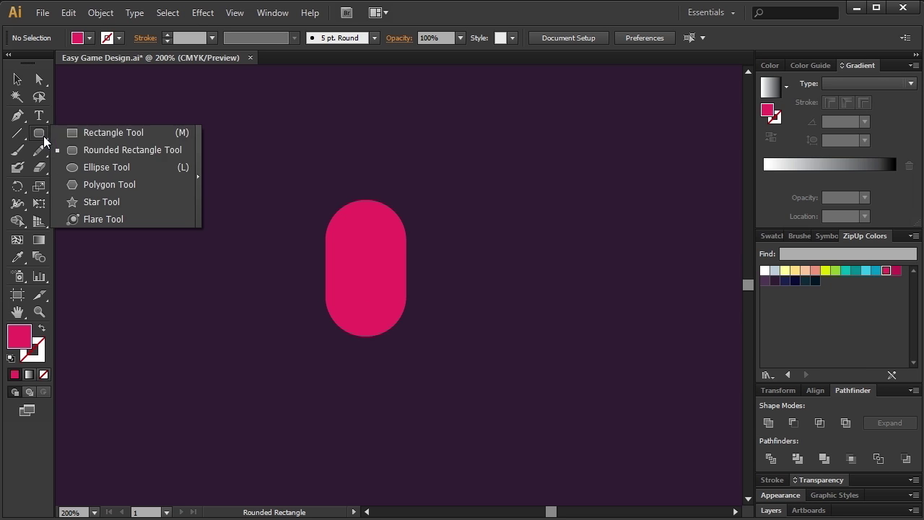
pyautogui.click(145, 170)
pyautogui.moveTo(472, 246); pyautogui.dragTo(495, 268)
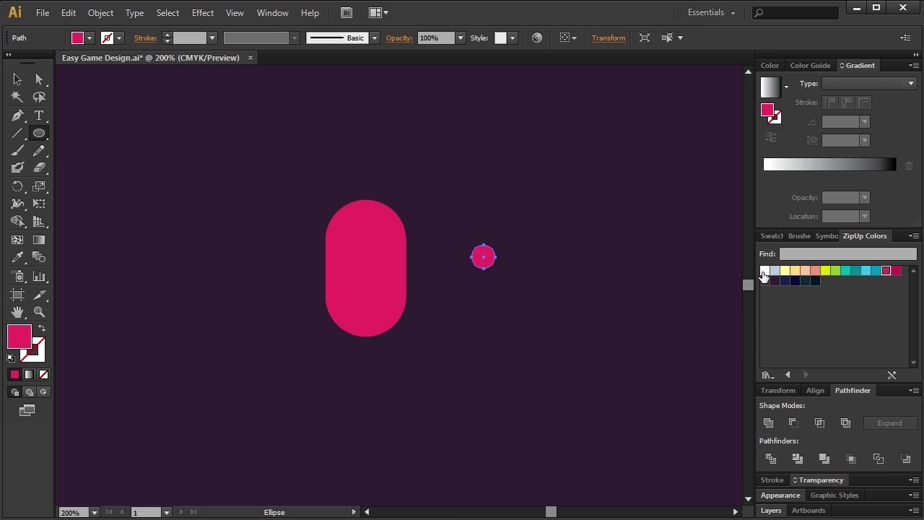
pyautogui.click(765, 271)
pyautogui.click(18, 79)
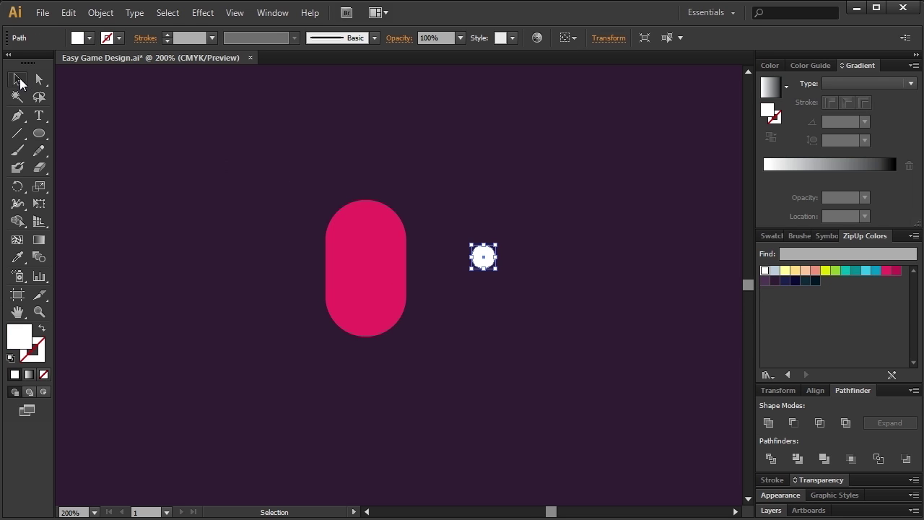
pyautogui.moveTo(495, 244)
pyautogui.mouseDown()
pyautogui.moveTo(504, 237)
pyautogui.moveTo(498, 250)
pyautogui.mouseUp()
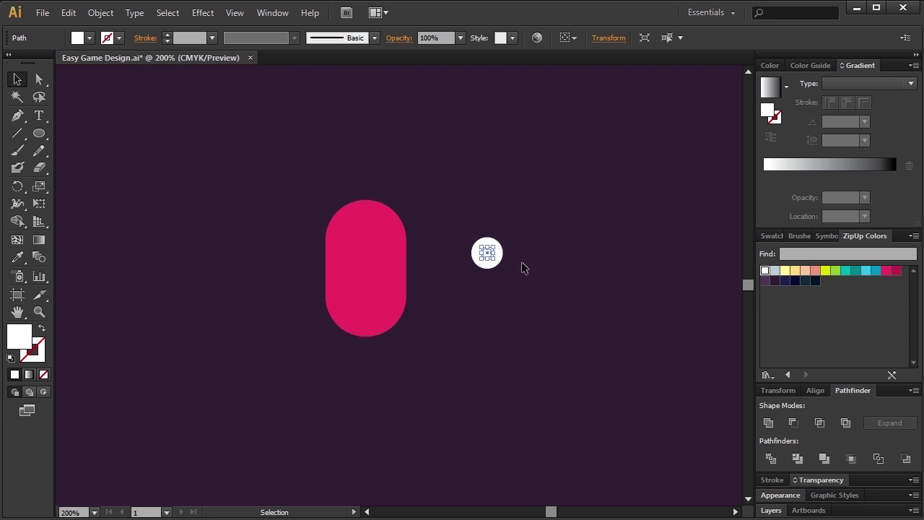
pyautogui.click(815, 280)
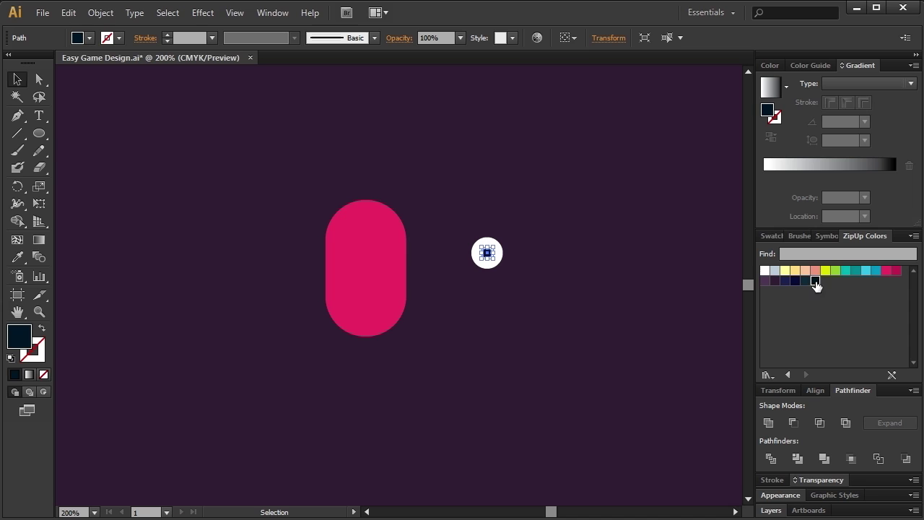
pyautogui.click(611, 282)
pyautogui.moveTo(527, 223); pyautogui.dragTo(533, 269)
pyautogui.click(560, 299)
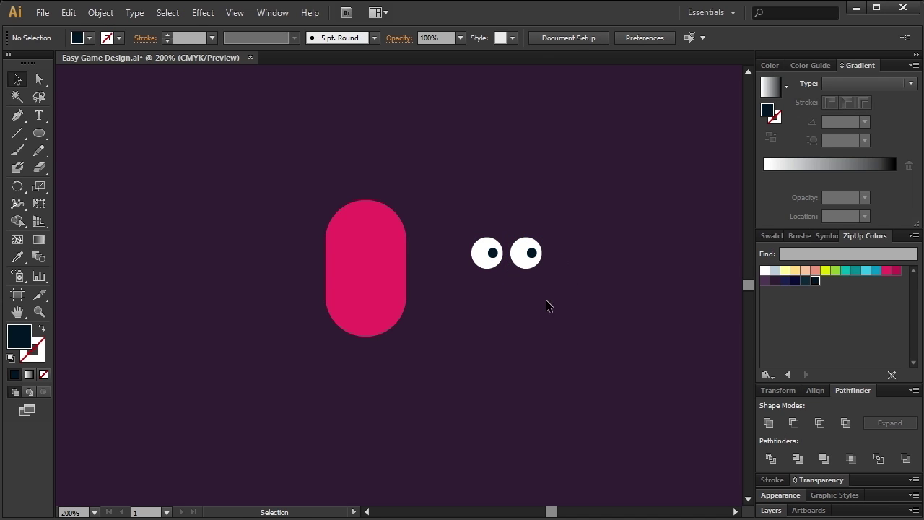
# Shrink the pair of eyes, group them with Ctrl+G and place them on the body
pyautogui.moveTo(580, 232); pyautogui.dragTo(476, 277)
pyautogui.click(542, 251)
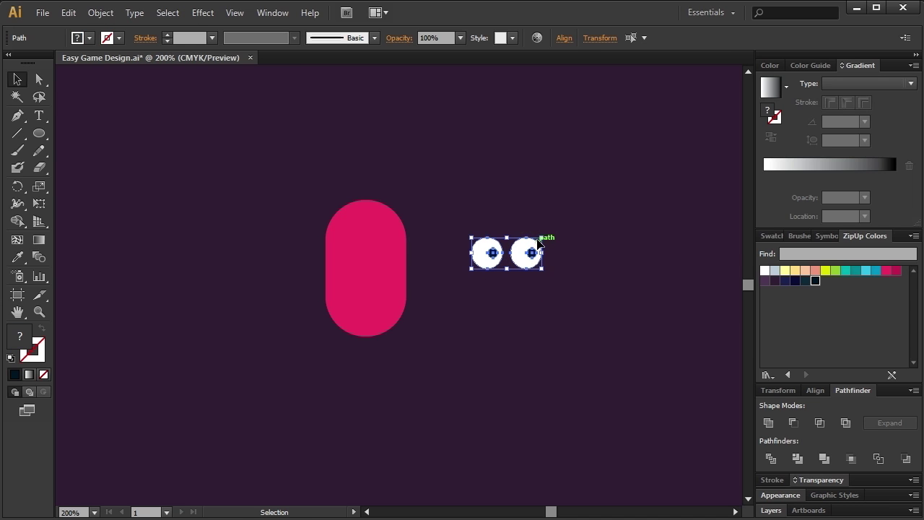
pyautogui.moveTo(542, 238); pyautogui.dragTo(339, 258)
pyautogui.hotkey('ctrl', 'g')
pyautogui.click(495, 281)
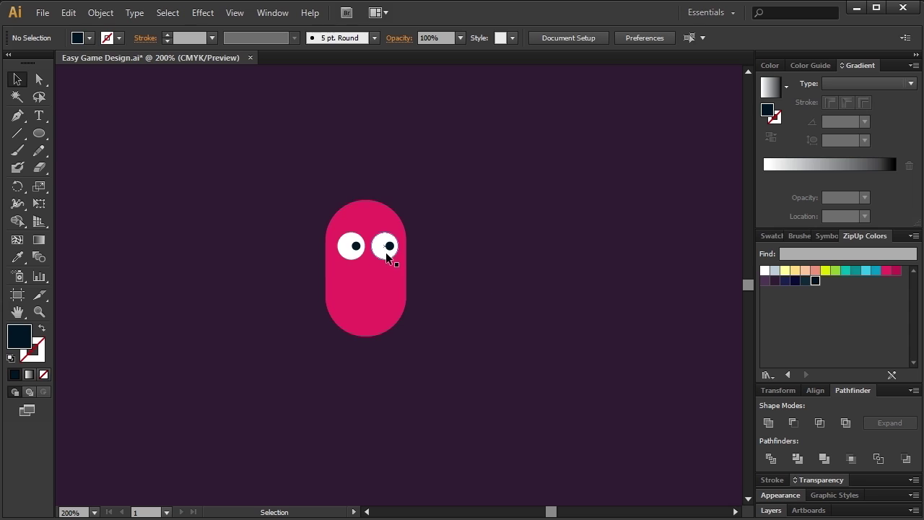
pyautogui.click(386, 252)
pyautogui.click(449, 258)
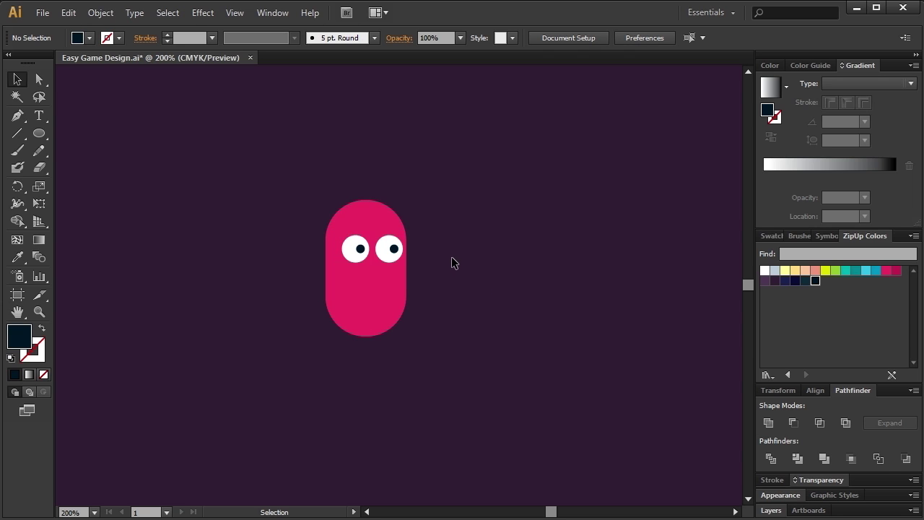
# Draw a small dark navy circle on the body below the eyes
pyautogui.click(39, 133)
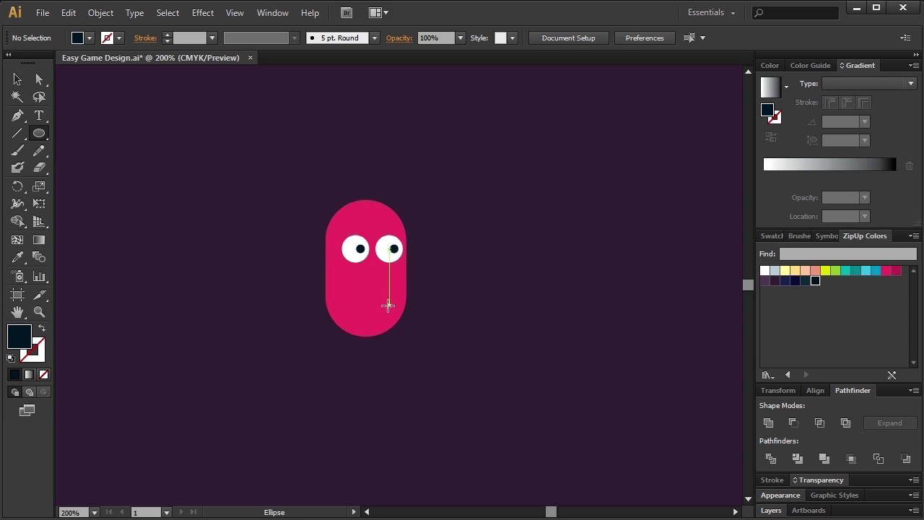
pyautogui.moveTo(367, 273); pyautogui.dragTo(383, 290)
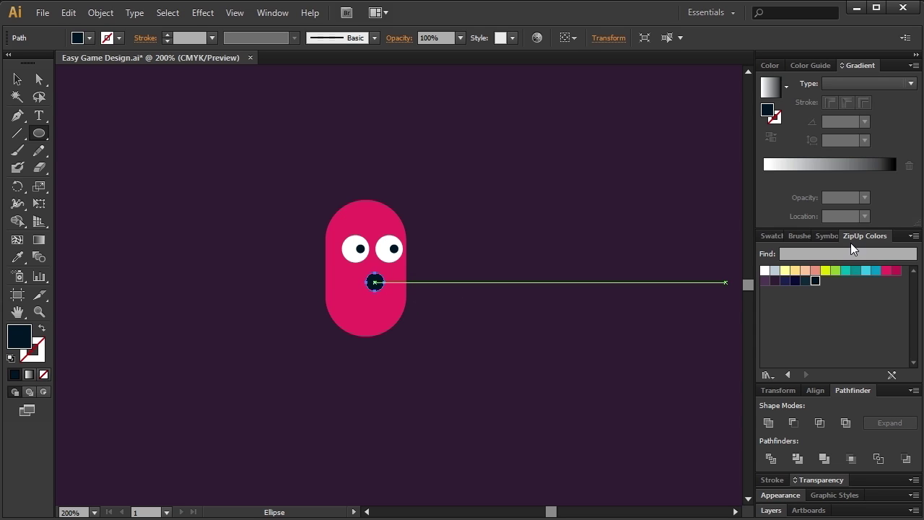
pyautogui.press('Left')
pyautogui.press('Left')
pyautogui.press('Left')
pyautogui.press('Left')
pyautogui.press('Left')
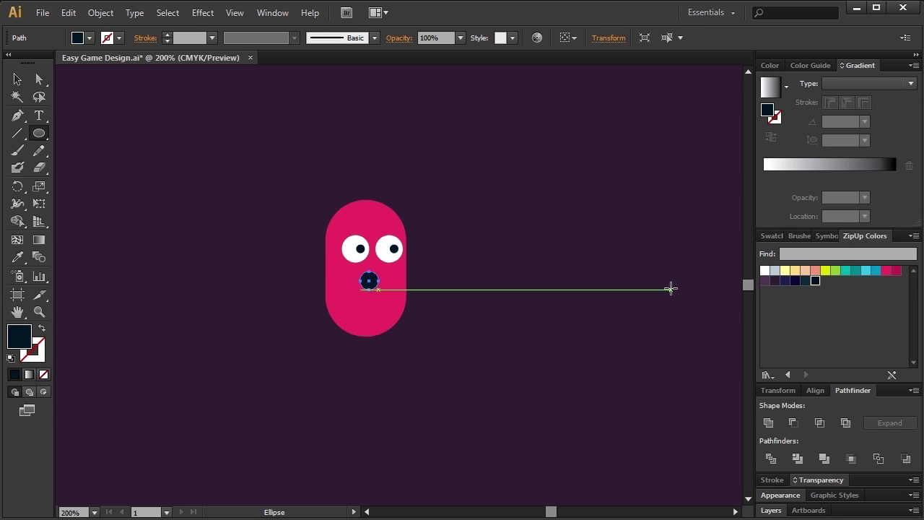
pyautogui.press('Up')
pyautogui.click(17, 79)
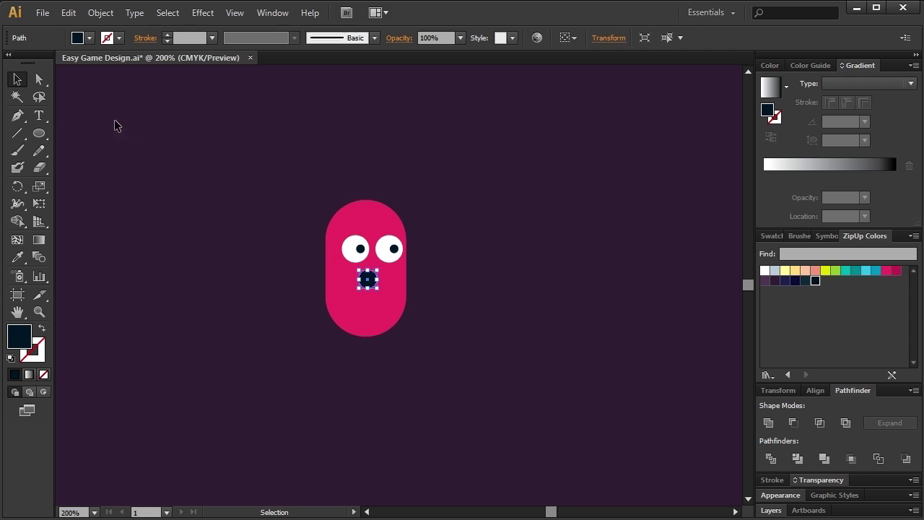
pyautogui.click(140, 130)
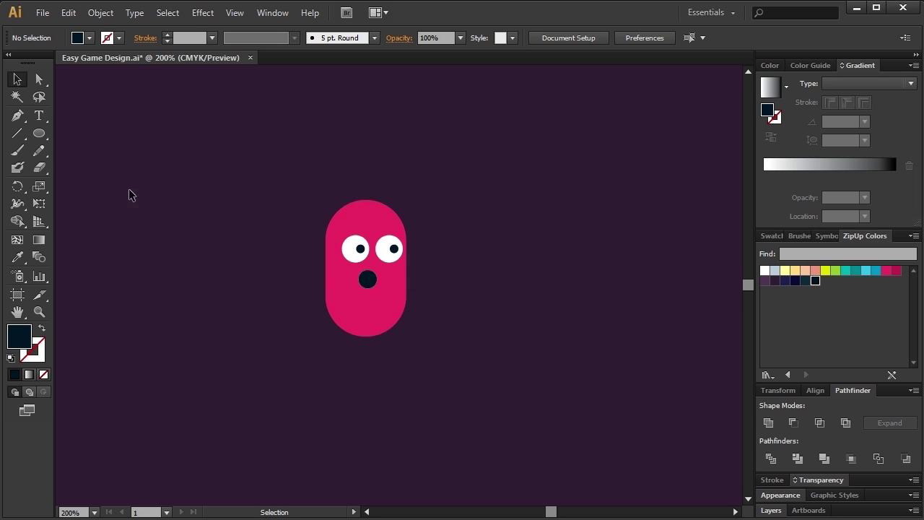
# Cut a tilted square out of the circle with Minus Front to leave a half-round mouth
pyautogui.moveTo(36, 135); pyautogui.dragTo(83, 135)
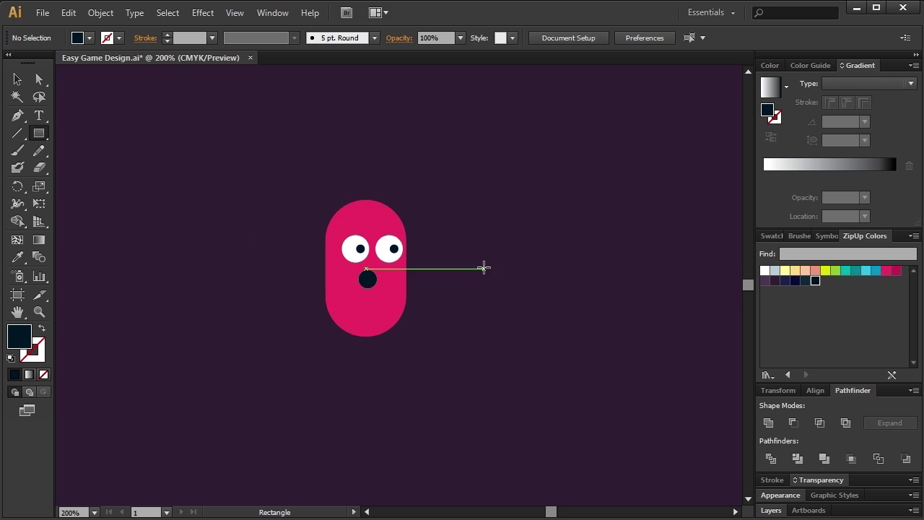
pyautogui.moveTo(447, 235); pyautogui.dragTo(508, 295)
pyautogui.click(18, 79)
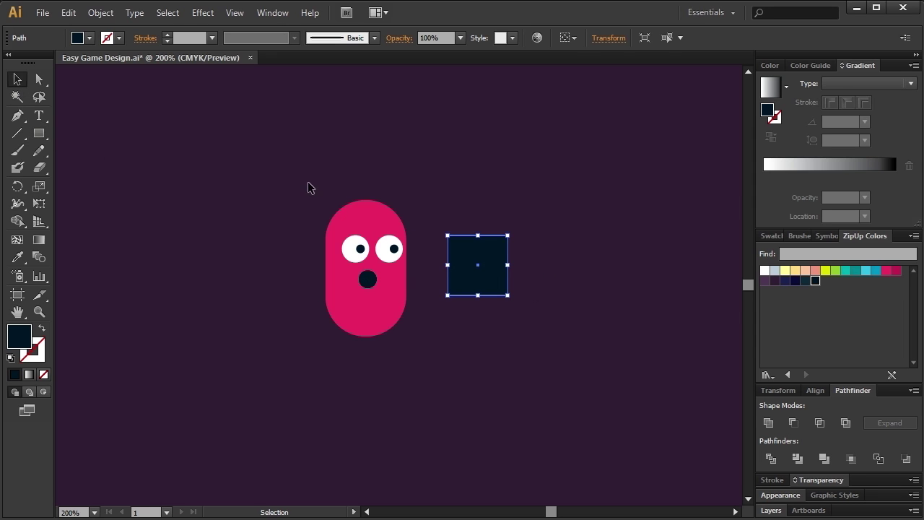
pyautogui.moveTo(514, 229); pyautogui.dragTo(406, 251)
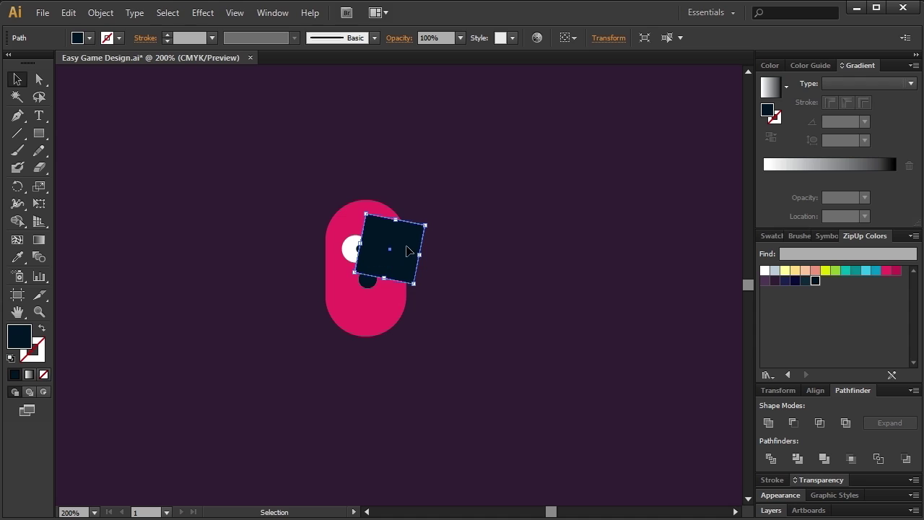
pyautogui.keyDown('shift'); pyautogui.click(372, 284); pyautogui.keyUp('shift')
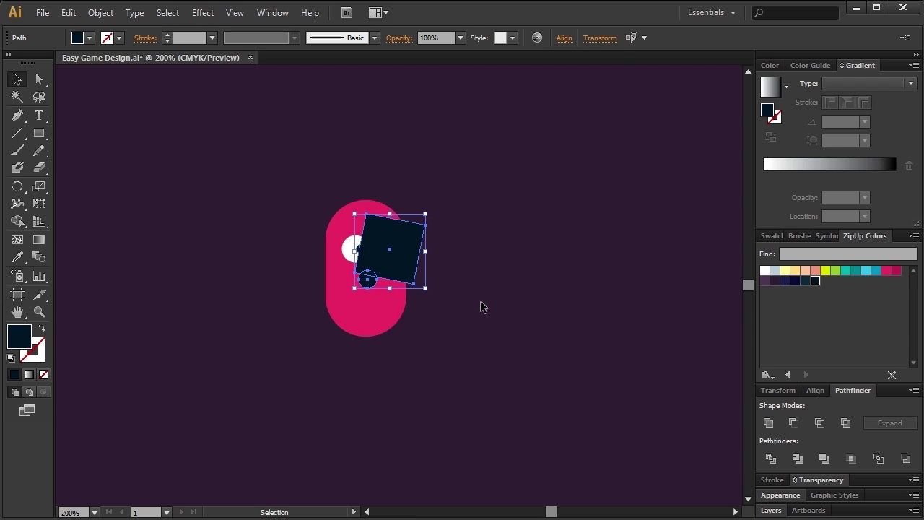
pyautogui.click(793, 422)
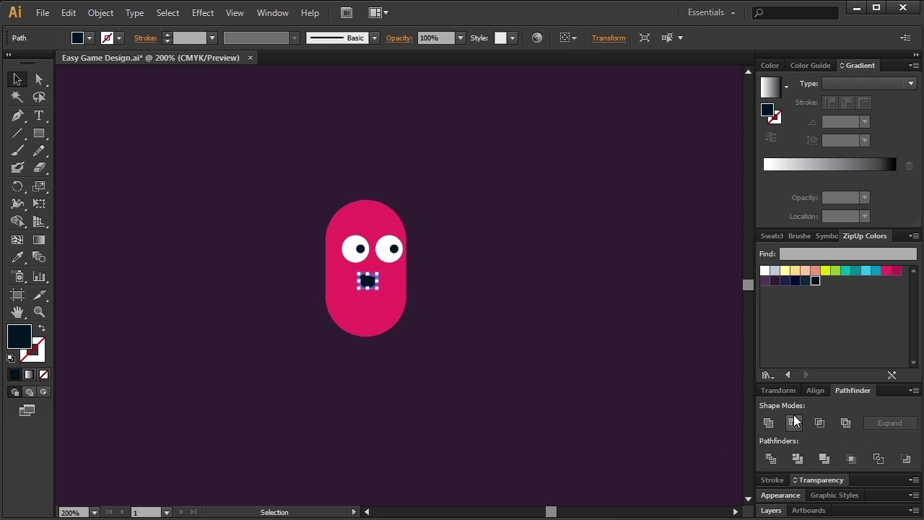
pyautogui.click(507, 275)
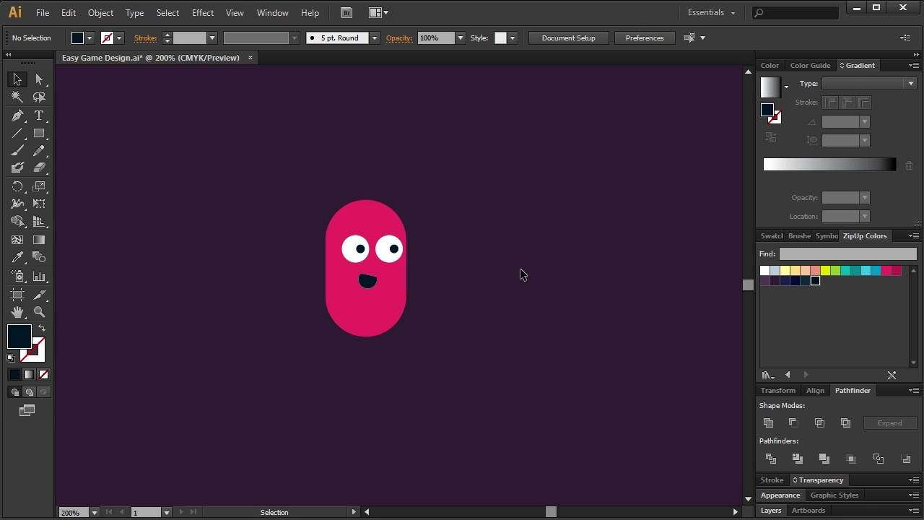
# Draw a magenta pink leg, duplicate it to the right and colour the copy dark crimson
pyautogui.click(39, 134)
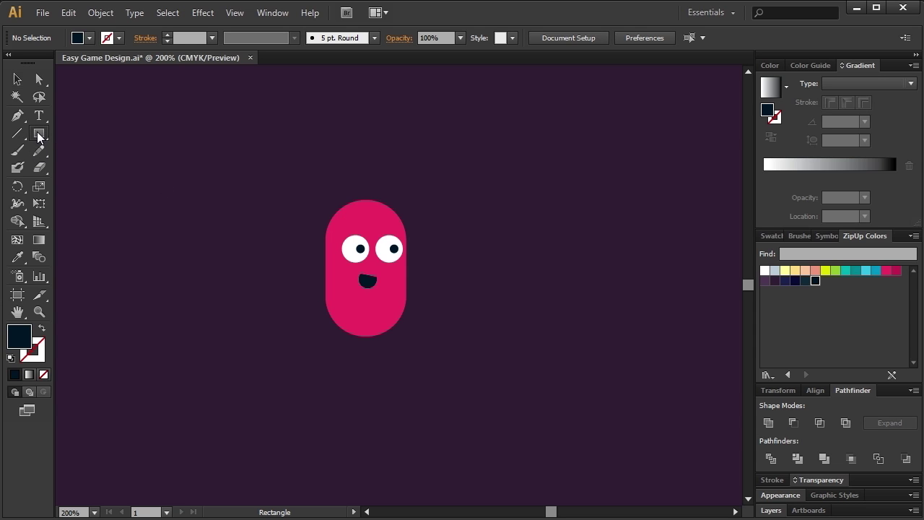
pyautogui.moveTo(330, 311); pyautogui.dragTo(353, 357)
pyautogui.click(885, 272)
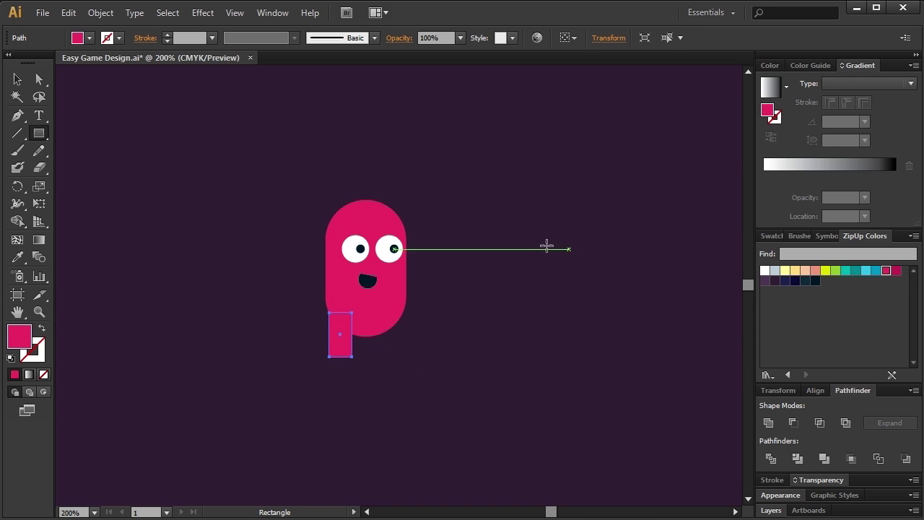
pyautogui.click(18, 79)
pyautogui.click(171, 124)
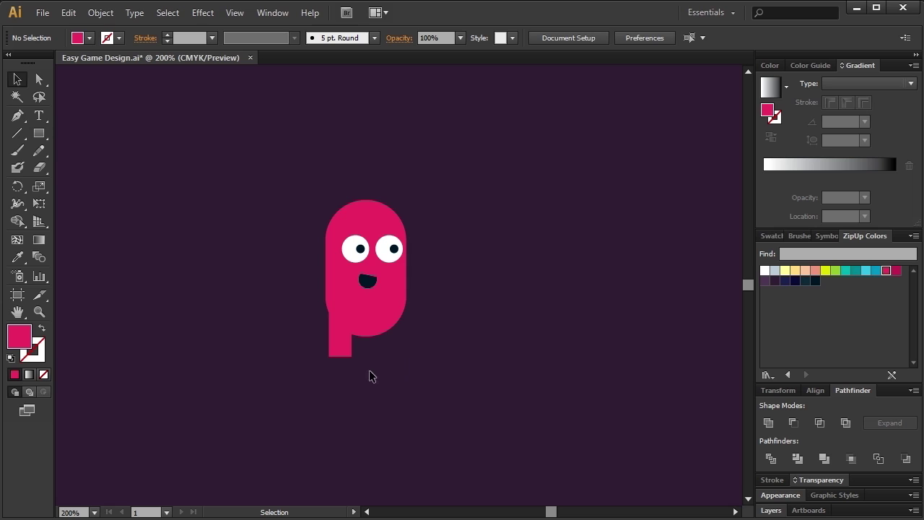
pyautogui.click(341, 339)
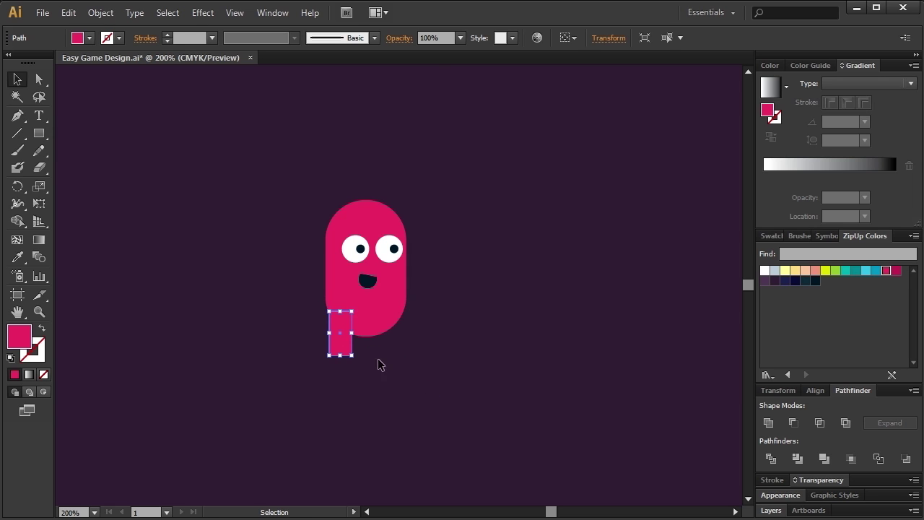
pyautogui.moveTo(353, 353); pyautogui.dragTo(394, 354)
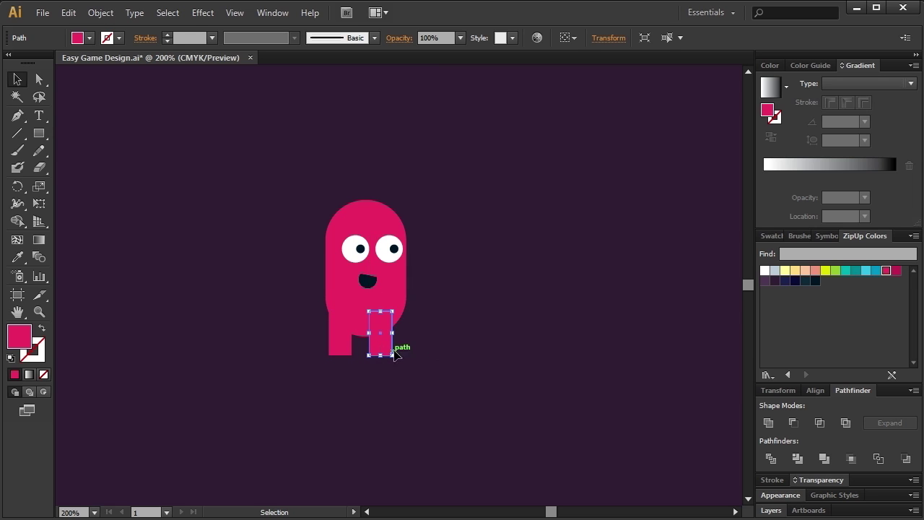
pyautogui.click(895, 270)
pyautogui.click(476, 245)
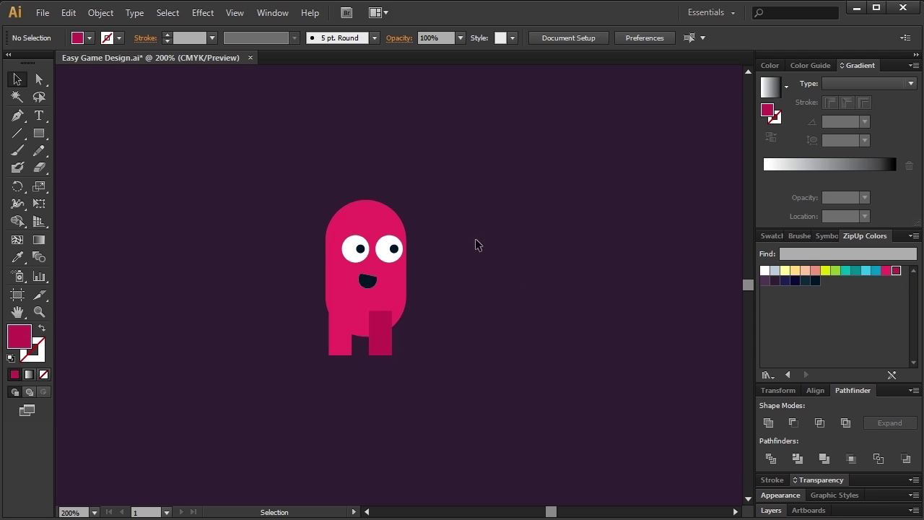
# Bring the body in front of the right leg and shift both legs slightly up
pyautogui.moveTo(442, 203); pyautogui.dragTo(324, 354)
pyautogui.keyDown('shift'); pyautogui.click(379, 346); pyautogui.keyUp('shift')
pyautogui.rightClick(392, 280)
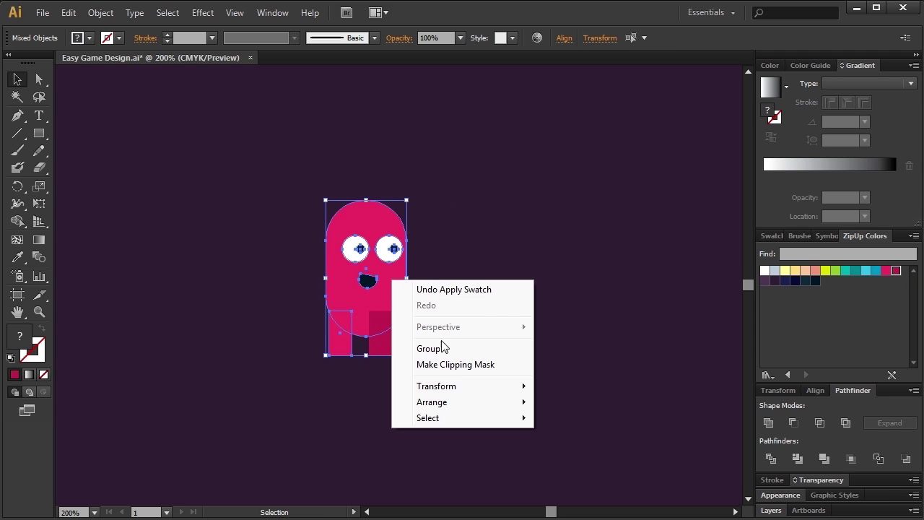
pyautogui.moveTo(466, 402)
pyautogui.click(581, 402)
pyautogui.click(454, 429)
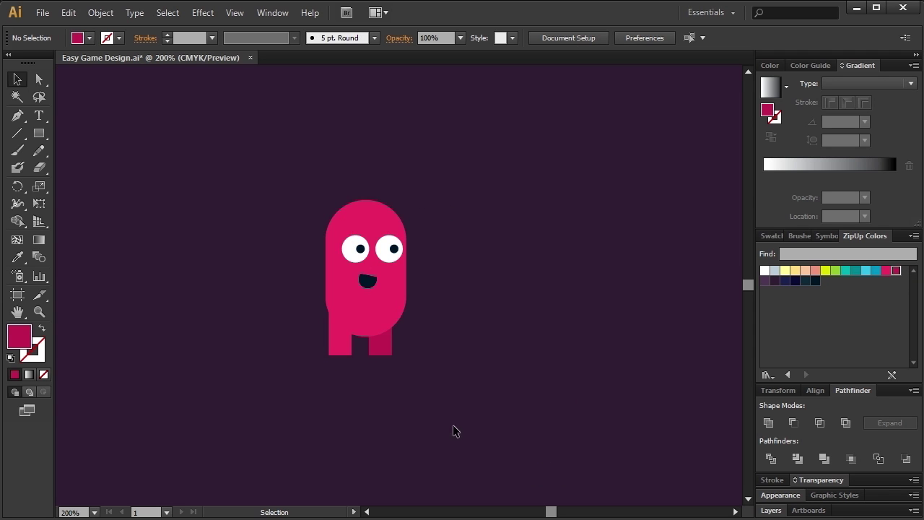
pyautogui.moveTo(394, 409); pyautogui.dragTo(333, 352)
pyautogui.click(411, 414)
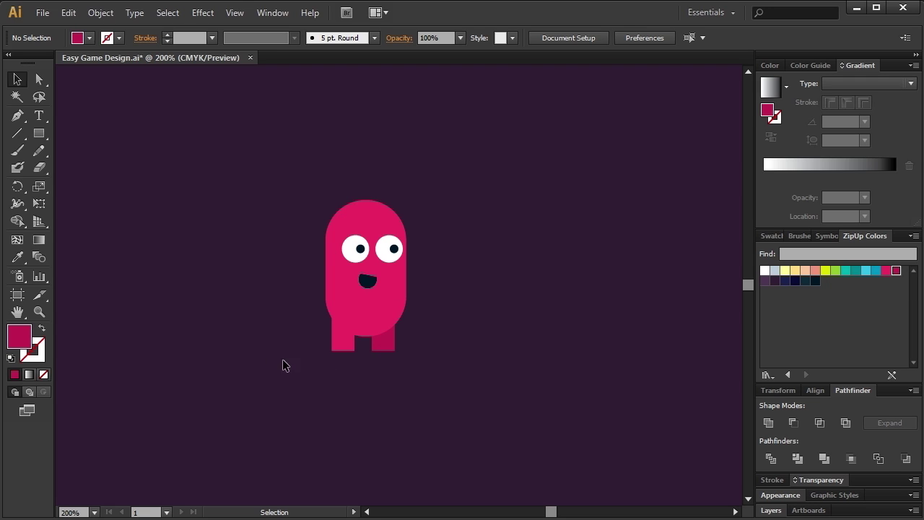
# Draw a pink rounded rectangle and rotate it diagonally as the left arm
pyautogui.moveTo(39, 133); pyautogui.dragTo(71, 145)
pyautogui.moveTo(189, 249); pyautogui.dragTo(204, 302)
pyautogui.click(17, 79)
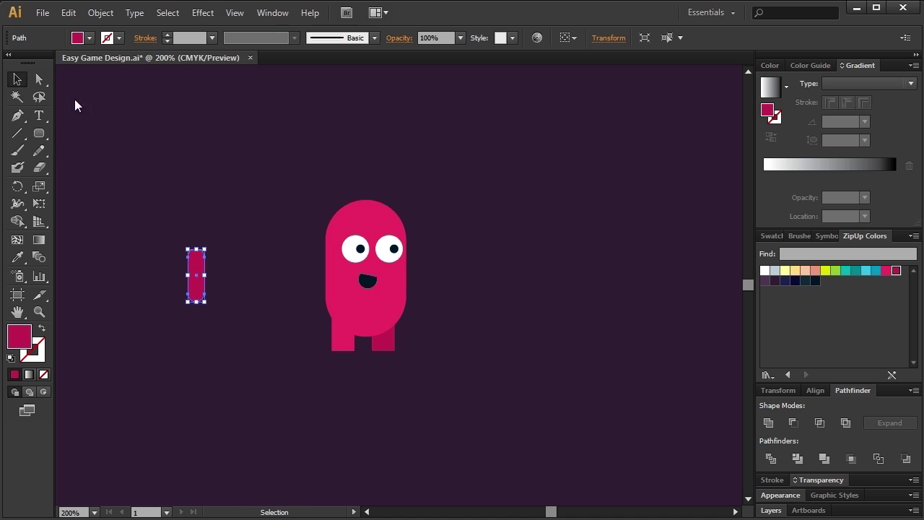
pyautogui.click(883, 271)
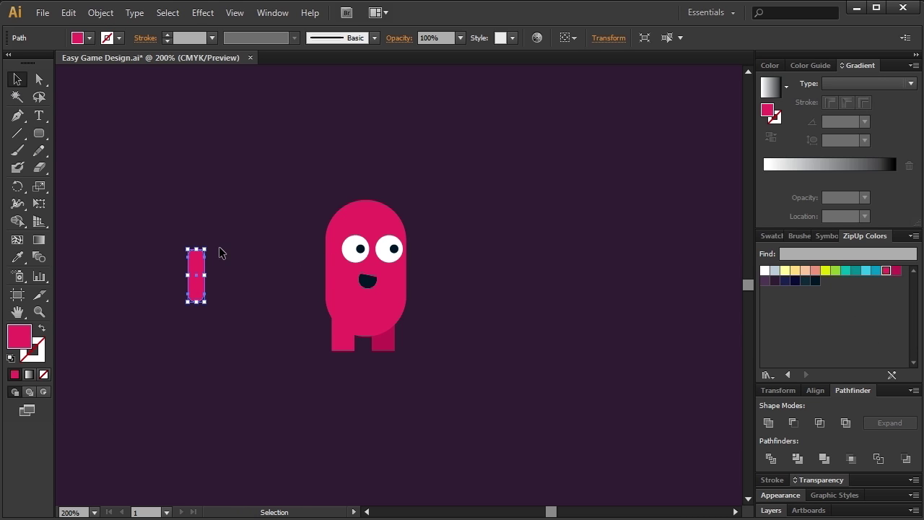
pyautogui.moveTo(208, 245); pyautogui.dragTo(326, 311)
pyautogui.click(210, 314)
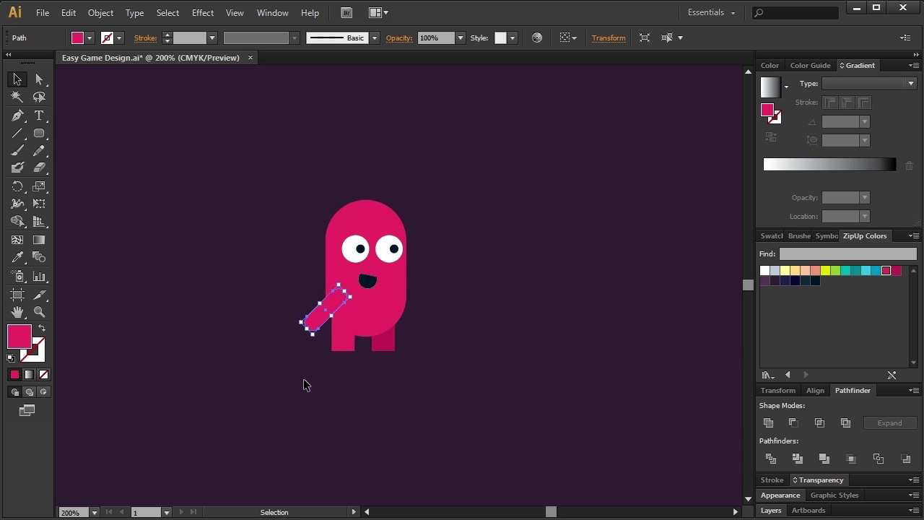
# Copy the arm to the right side in dark crimson and bring the body in front of both arms
pyautogui.click(305, 383)
pyautogui.click(308, 329)
pyautogui.moveTo(320, 340); pyautogui.dragTo(408, 326)
pyautogui.click(896, 272)
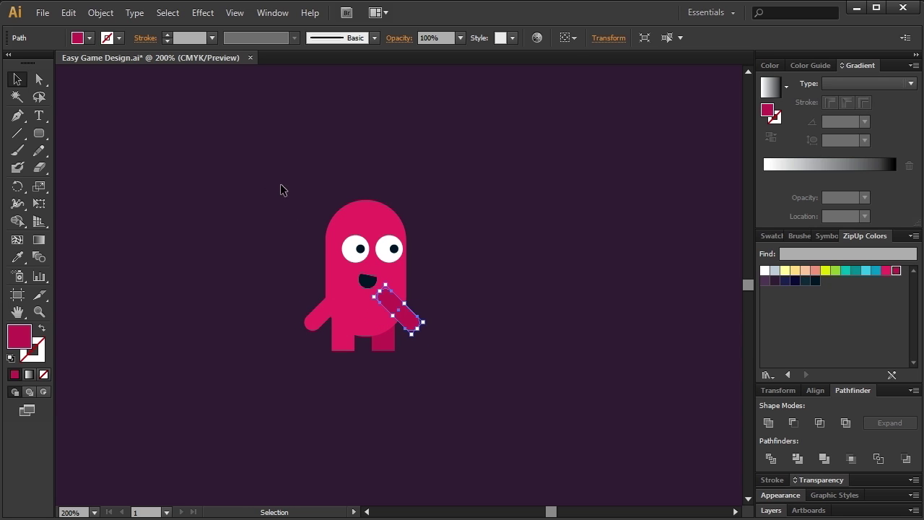
pyautogui.moveTo(261, 181); pyautogui.dragTo(423, 365)
pyautogui.rightClick(356, 309)
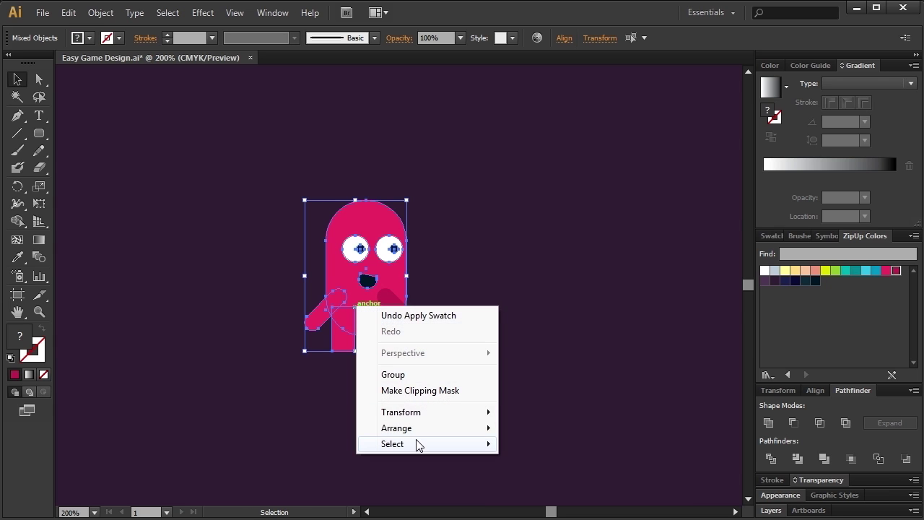
pyautogui.moveTo(419, 426)
pyautogui.click(538, 427)
pyautogui.click(509, 431)
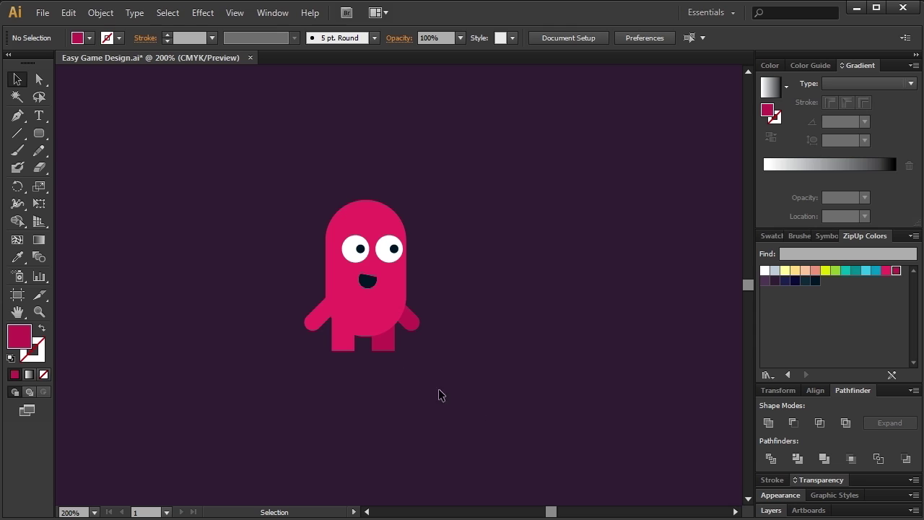
# Draw a white circle, move it up over the head and enlarge it to about 95 pt
pyautogui.click(381, 249)
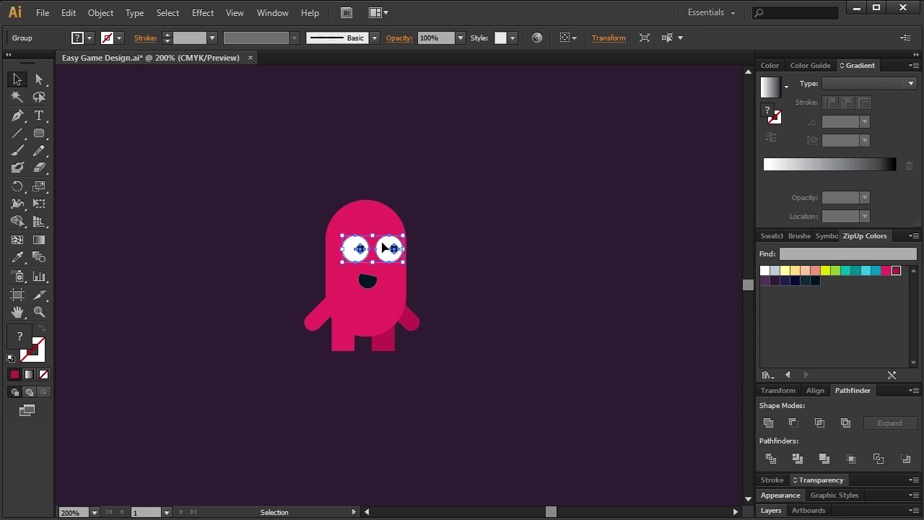
pyautogui.click(494, 269)
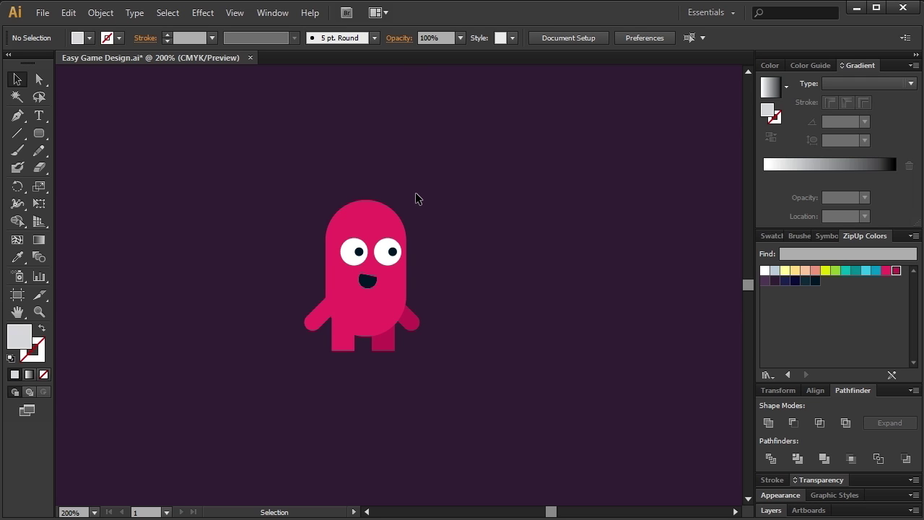
pyautogui.click(42, 133)
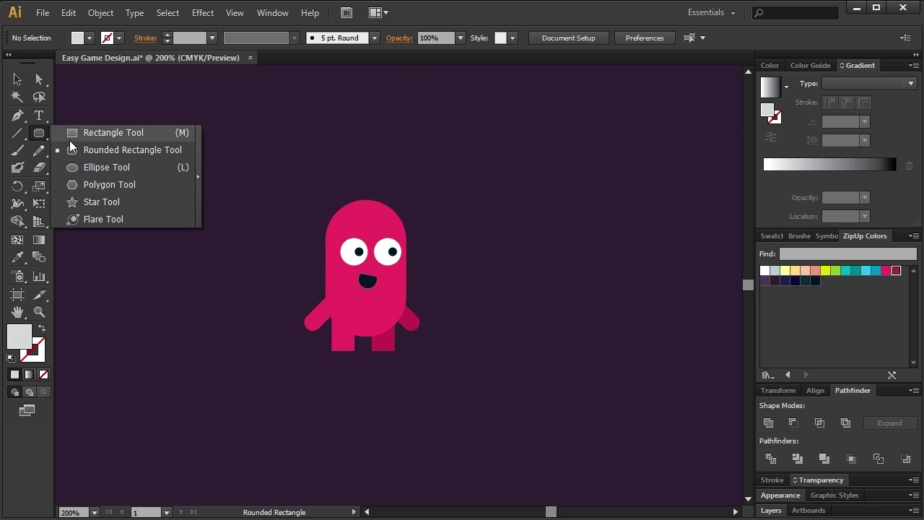
pyautogui.click(94, 166)
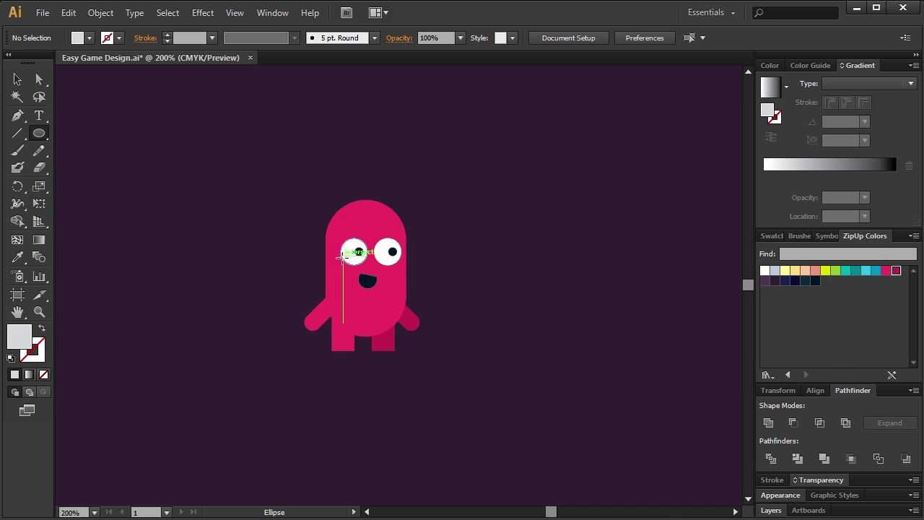
pyautogui.moveTo(326, 253); pyautogui.dragTo(405, 303)
pyautogui.click(18, 79)
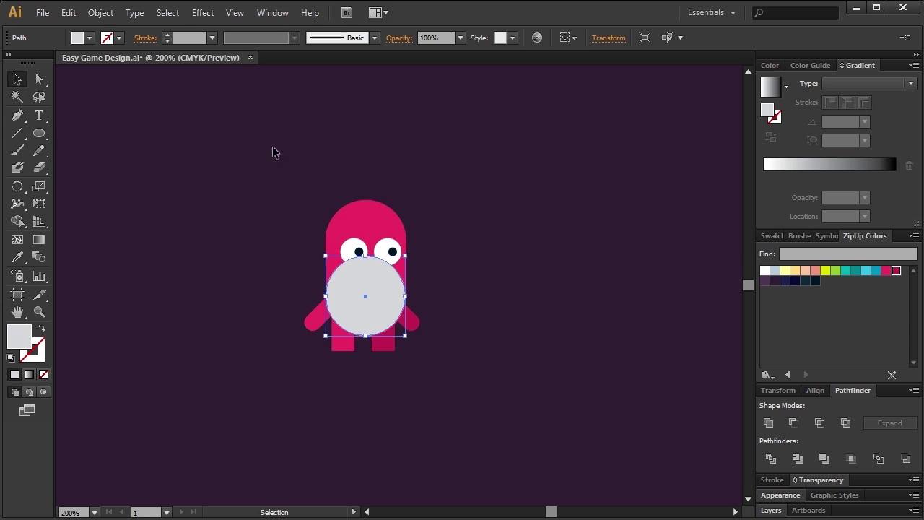
pyautogui.click(764, 270)
pyautogui.click(571, 276)
pyautogui.moveTo(383, 289); pyautogui.dragTo(383, 230)
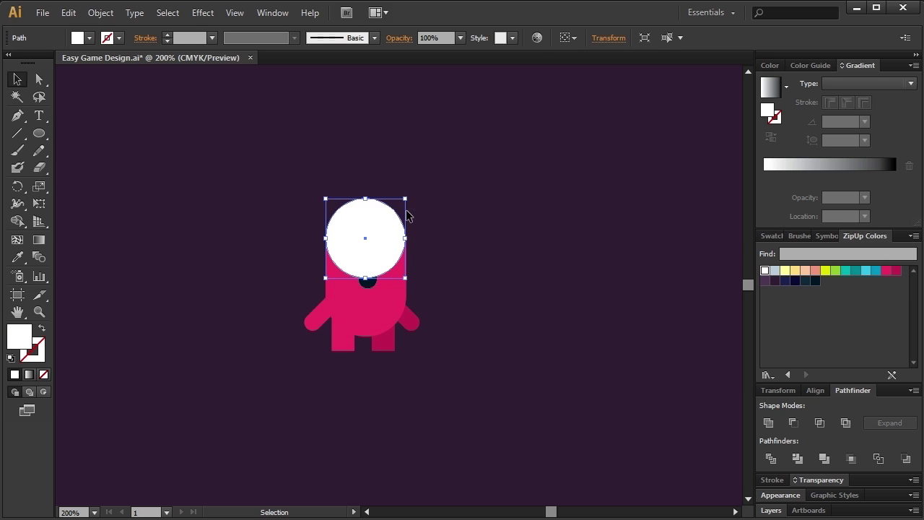
pyautogui.moveTo(406, 202); pyautogui.dragTo(467, 173)
pyautogui.click(506, 207)
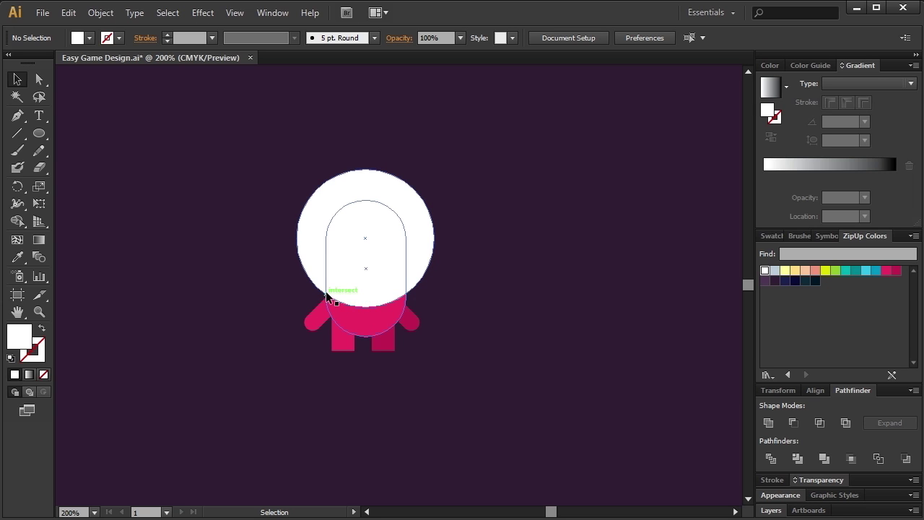
# Draw a rectangle across the circle's bottom and subtract it with Pathfinder Minus Front
pyautogui.click(33, 137)
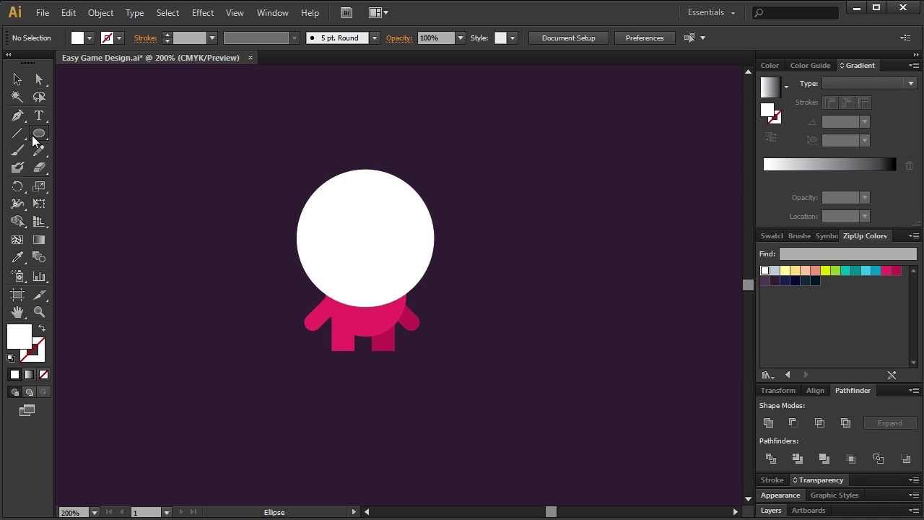
pyautogui.moveTo(33, 136); pyautogui.dragTo(83, 130)
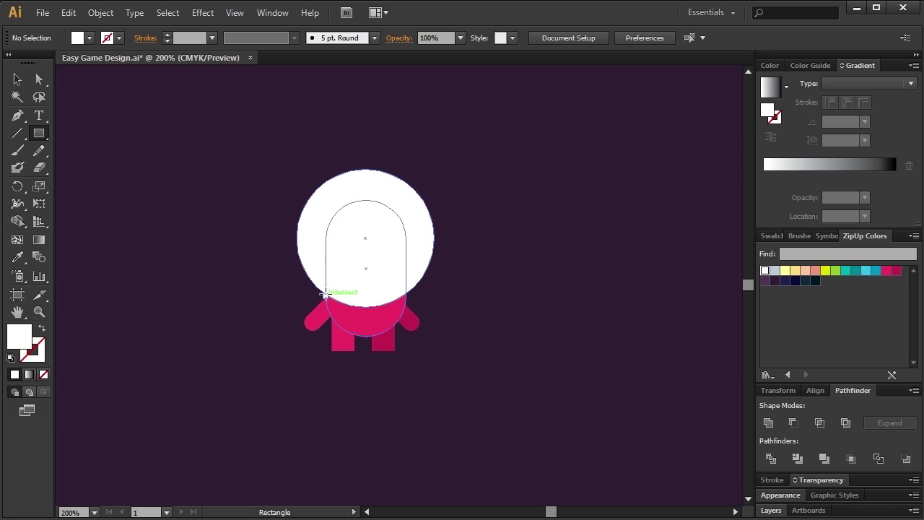
pyautogui.moveTo(324, 294); pyautogui.dragTo(428, 331)
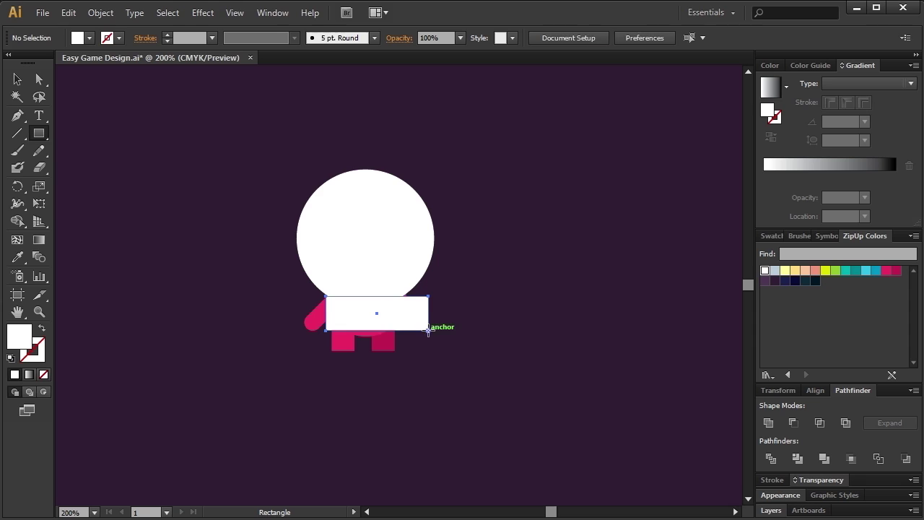
pyautogui.click(17, 79)
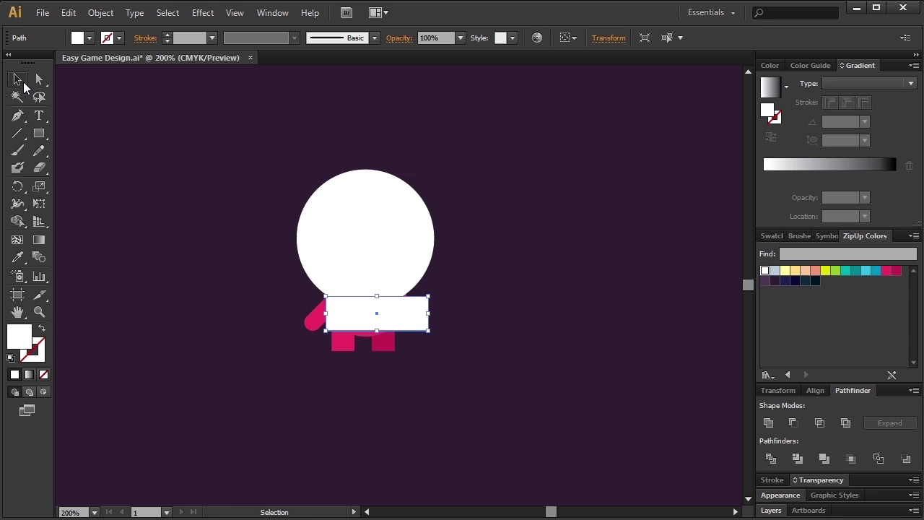
pyautogui.press('Up')
pyautogui.press('Left')
pyautogui.press('Left')
pyautogui.press('Left')
pyautogui.press('Down')
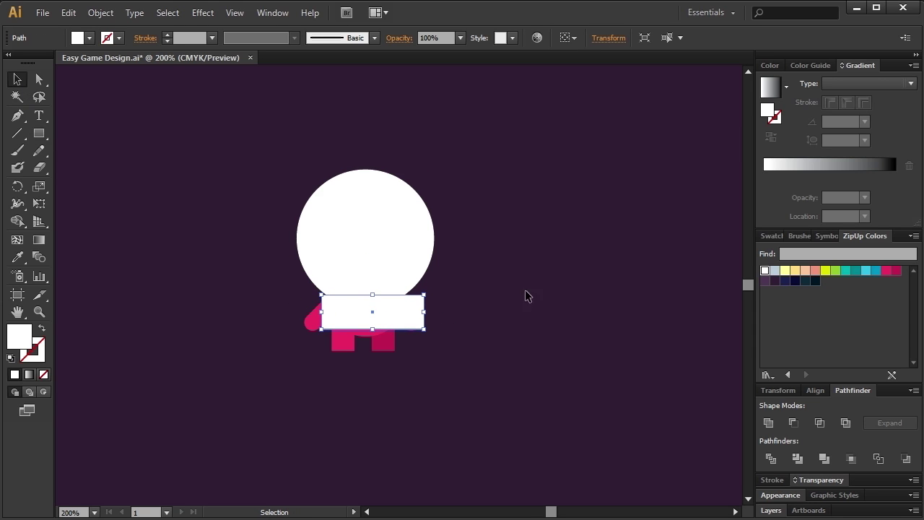
pyautogui.keyDown('shift'); pyautogui.click(430, 260); pyautogui.keyUp('shift')
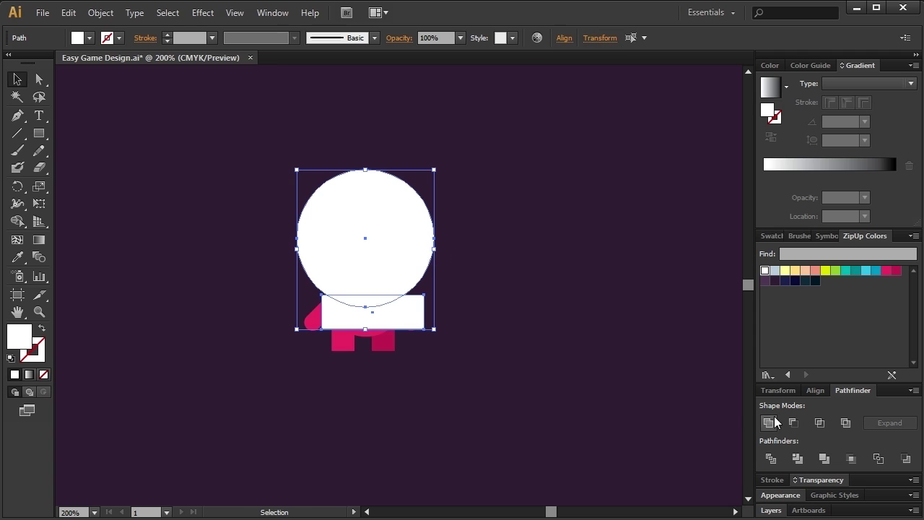
pyautogui.click(791, 424)
pyautogui.click(563, 352)
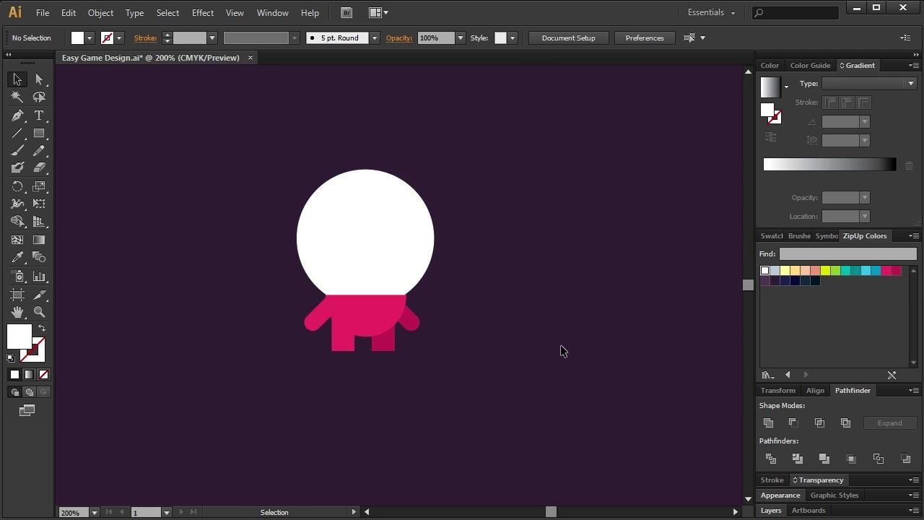
# Slightly enlarge the trimmed dome to about 93 × 85 pt
pyautogui.click(415, 240)
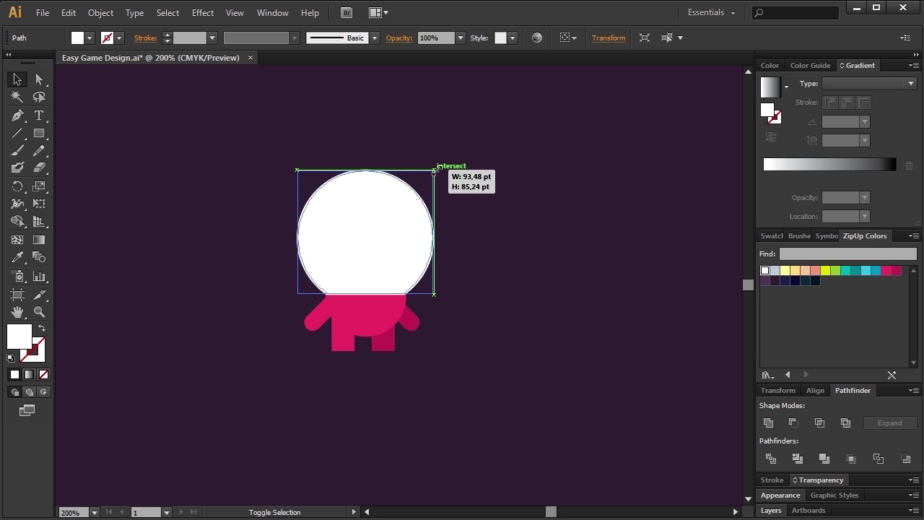
pyautogui.click(453, 186)
pyautogui.click(414, 226)
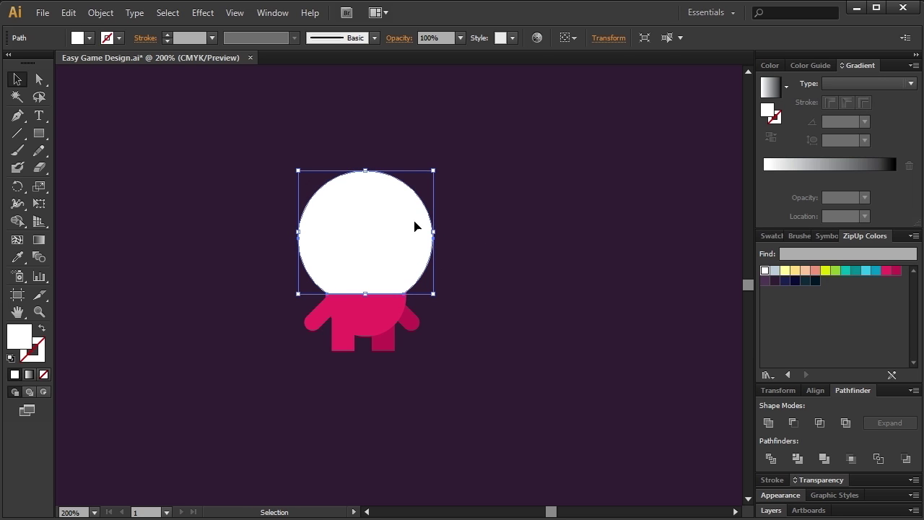
pyautogui.click(505, 216)
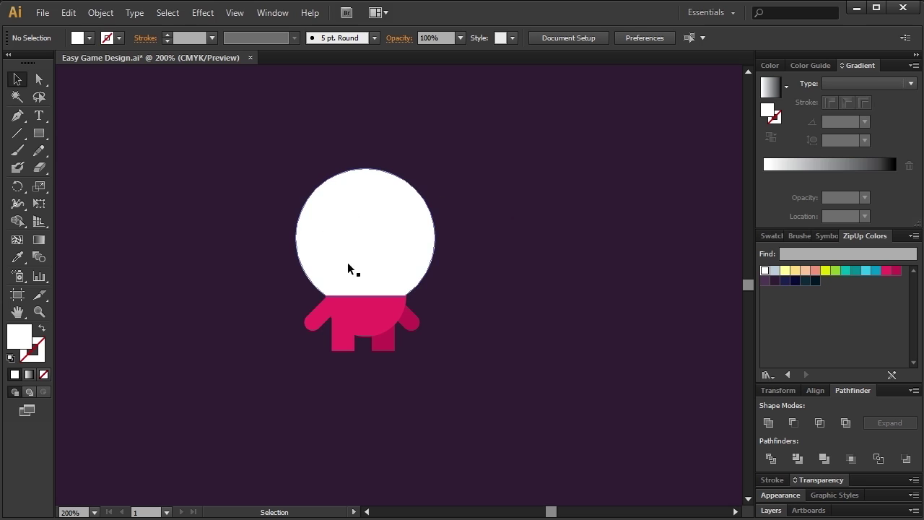
# Give the circle a radial gradient and shift its centre slightly down
pyautogui.click(413, 221)
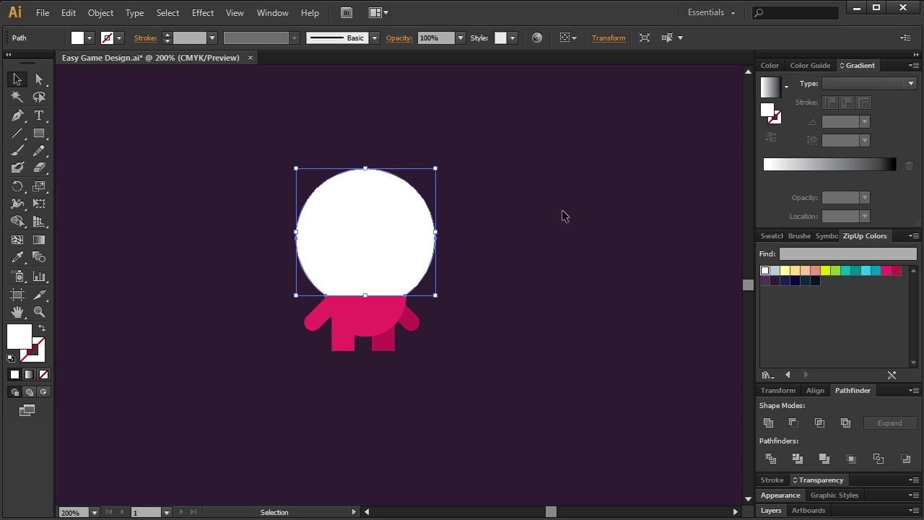
pyautogui.click(772, 94)
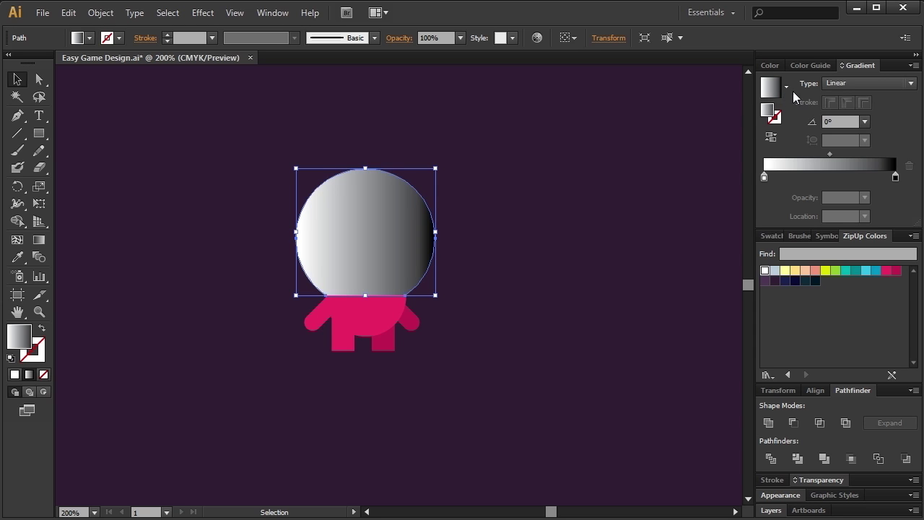
pyautogui.click(881, 83)
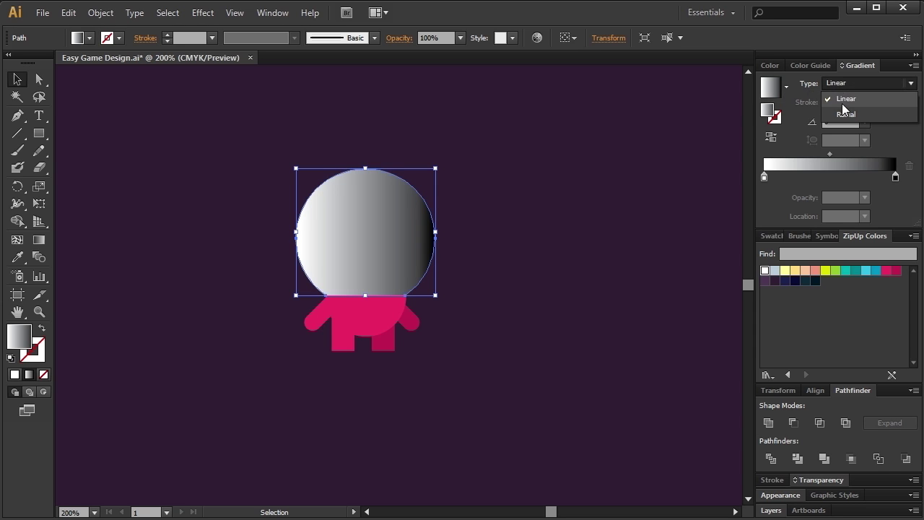
pyautogui.click(846, 115)
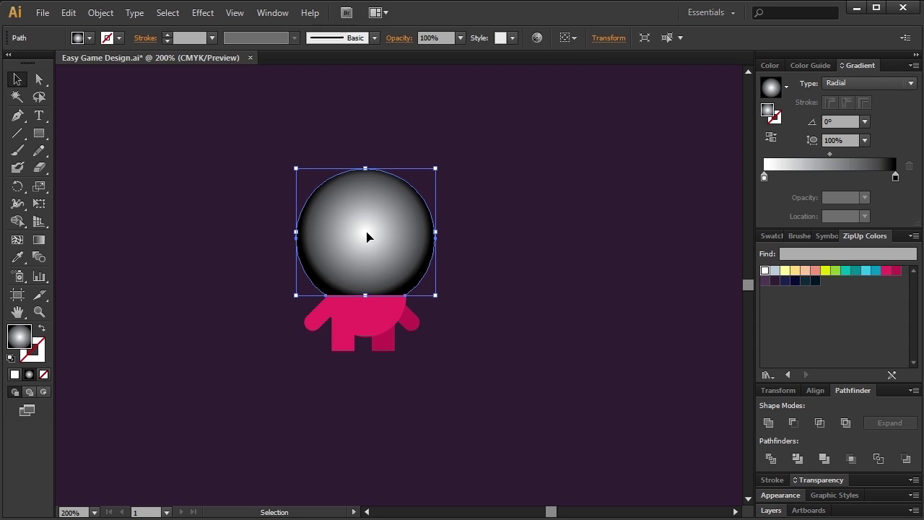
pyautogui.click(39, 240)
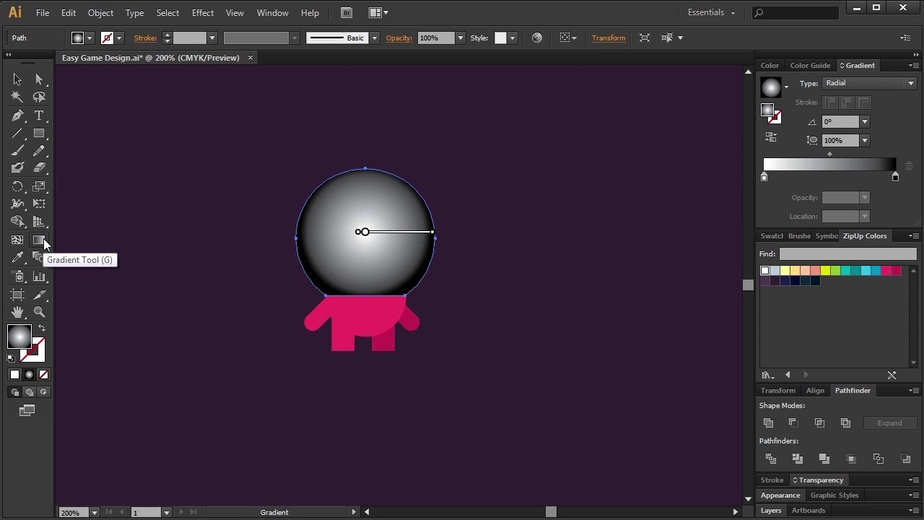
pyautogui.moveTo(416, 242)
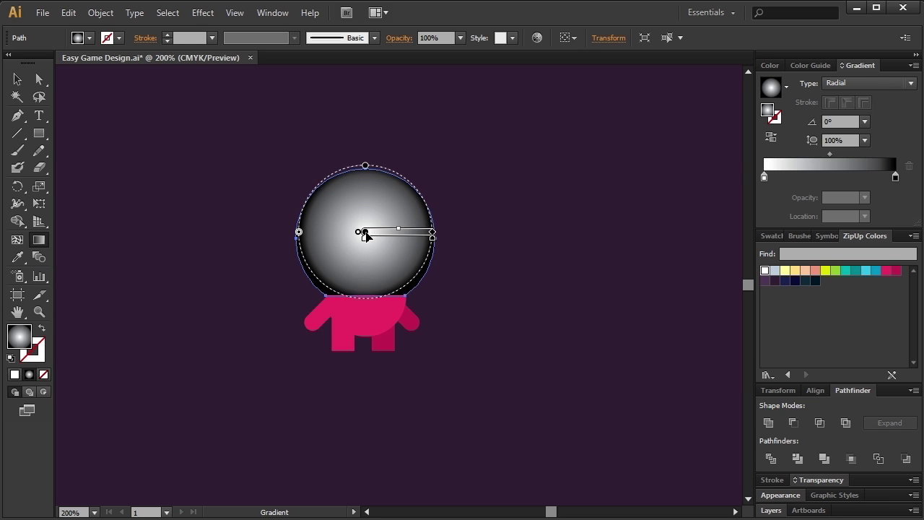
pyautogui.moveTo(366, 233); pyautogui.dragTo(366, 239)
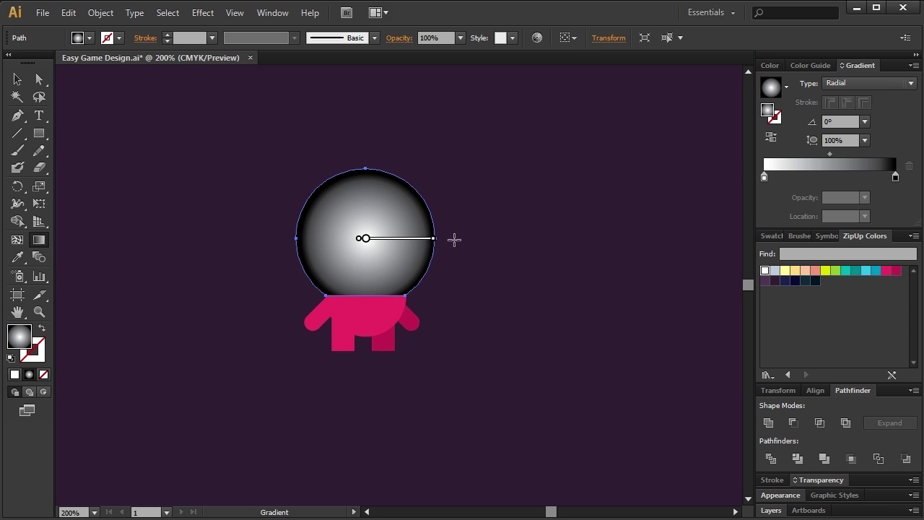
pyautogui.press('v')
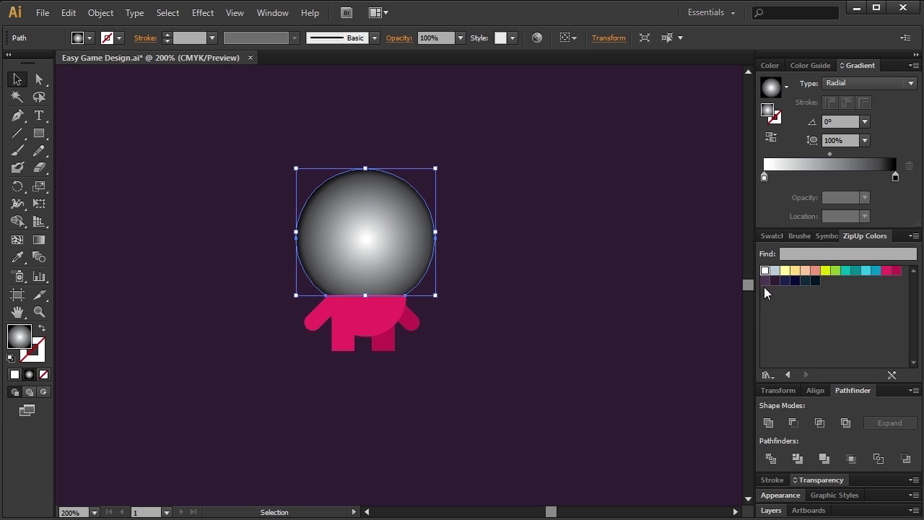
# Make the gradient's outer stop white and set the centre stop to 0% opacity
pyautogui.moveTo(766, 270); pyautogui.dragTo(895, 176)
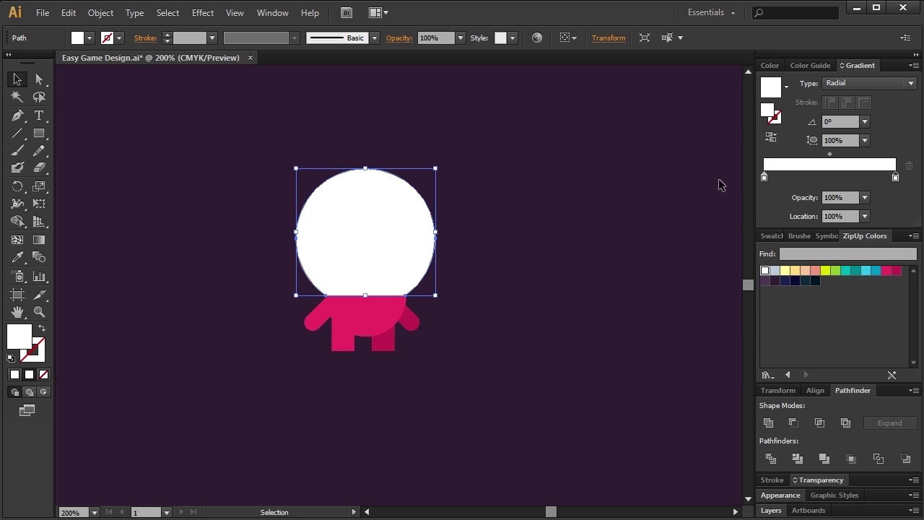
pyautogui.click(577, 196)
pyautogui.click(395, 252)
pyautogui.click(765, 178)
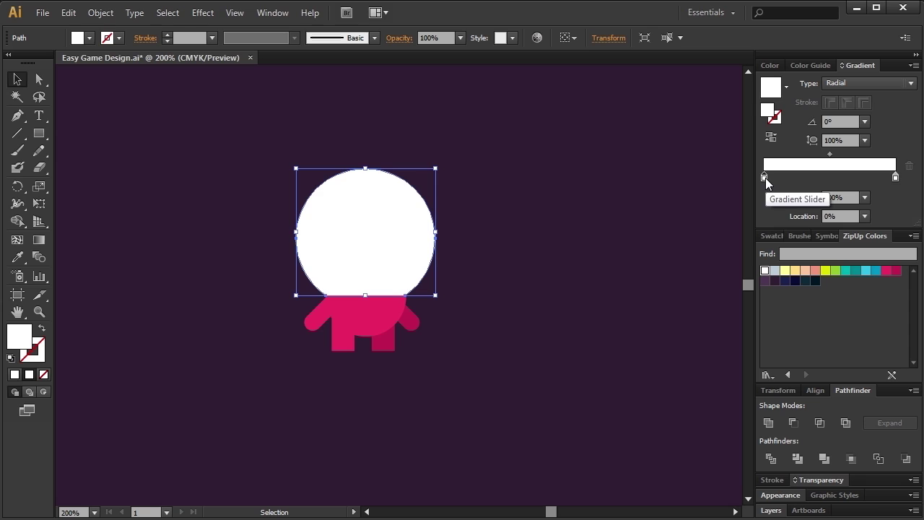
pyautogui.click(863, 199)
pyautogui.click(876, 212)
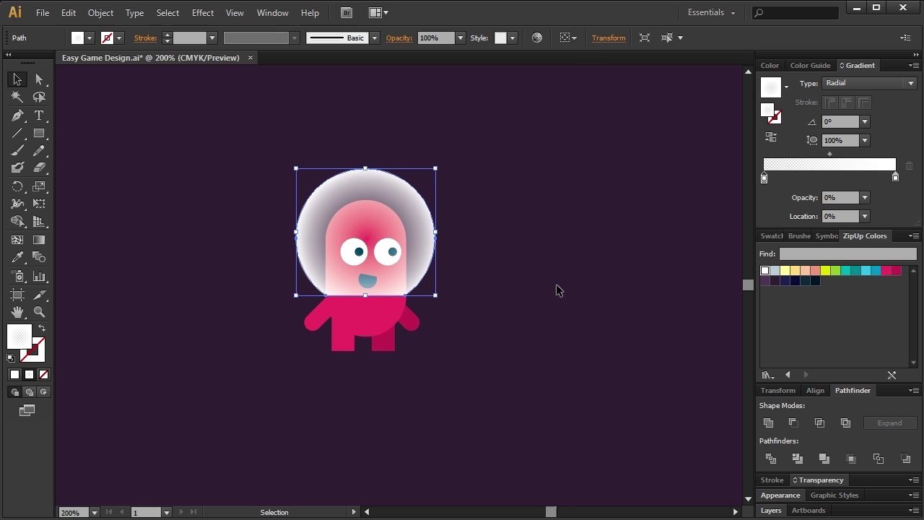
# Set the outer stop to 80% opacity, centre stop at 45%, midpoint at 60.78%
pyautogui.click(895, 178)
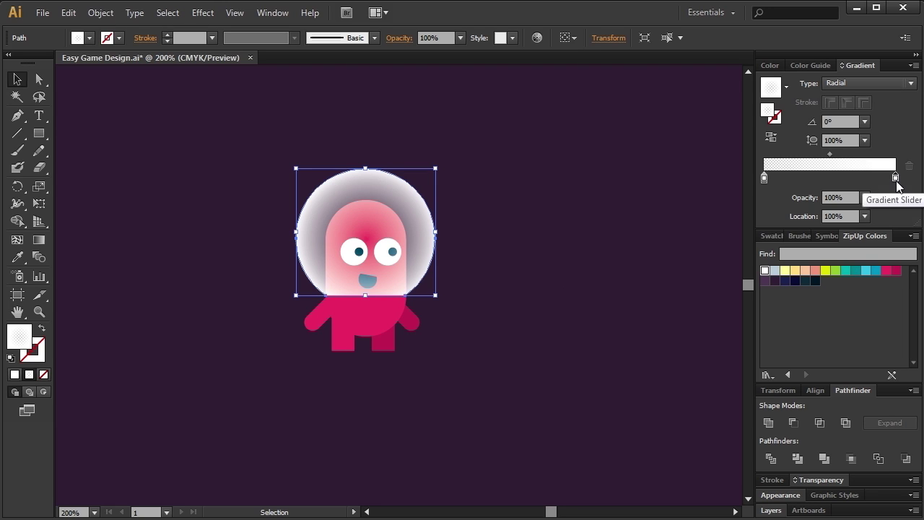
pyautogui.click(865, 197)
pyautogui.click(878, 337)
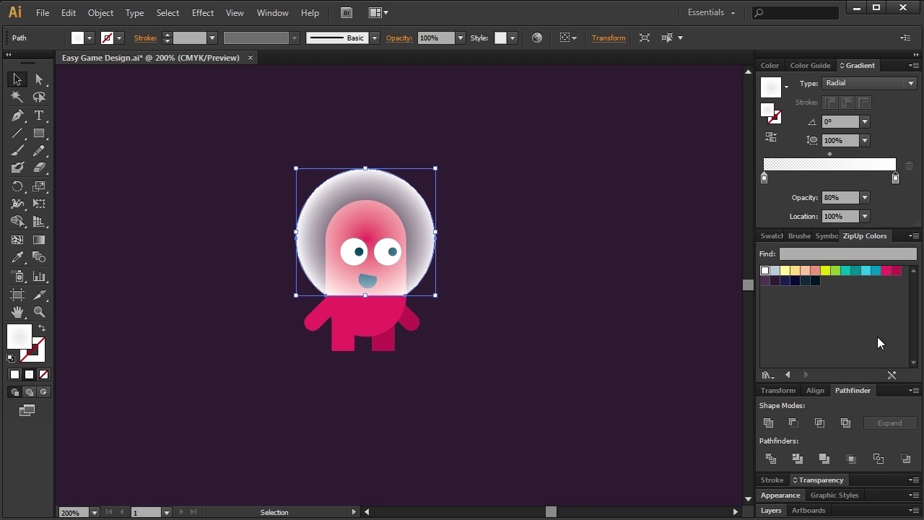
pyautogui.moveTo(764, 178); pyautogui.dragTo(823, 180)
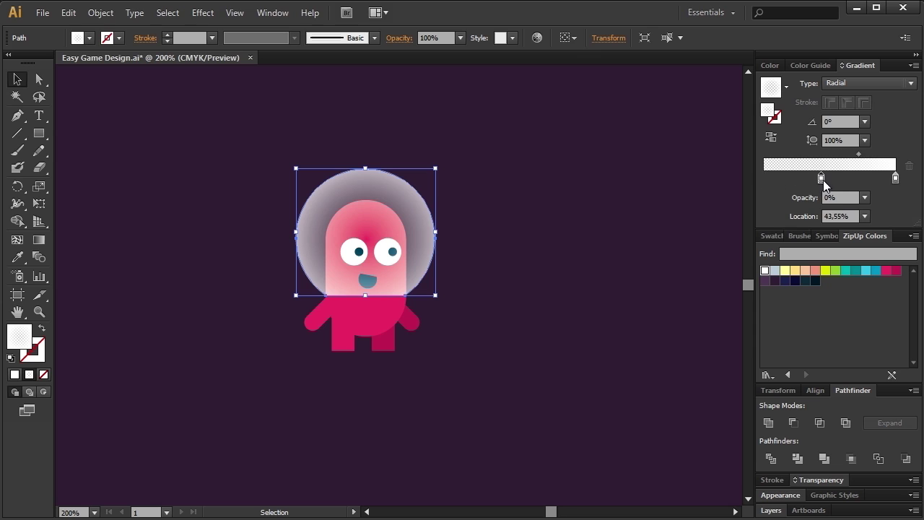
pyautogui.moveTo(859, 154); pyautogui.dragTo(866, 154)
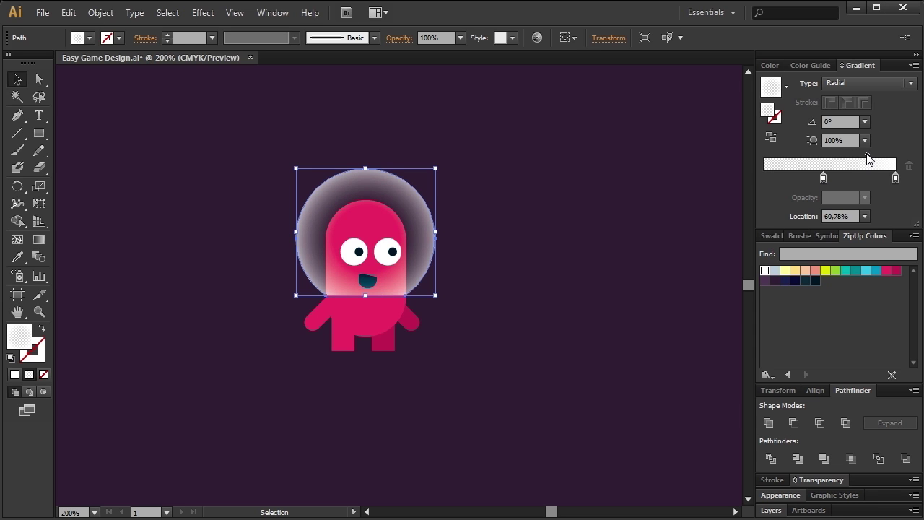
pyautogui.click(542, 233)
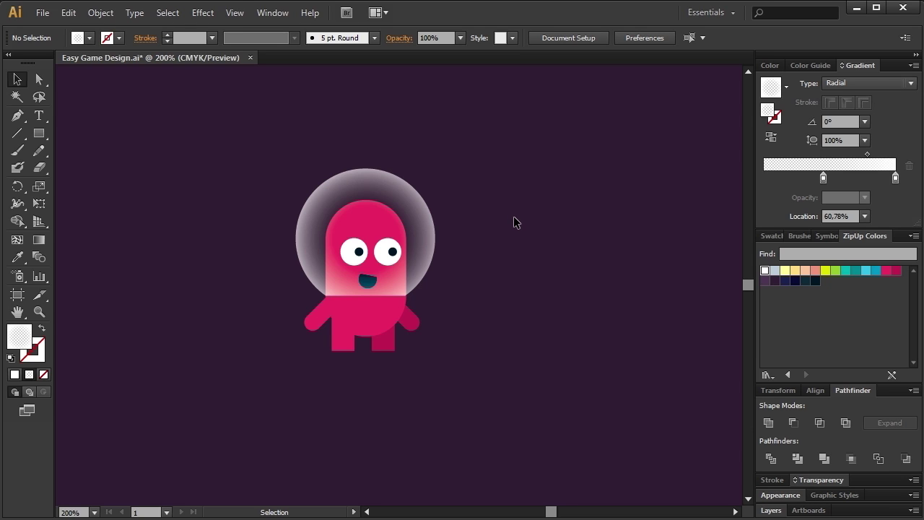
# Group the alien with Ctrl+G, shrink it and place it in the top-left corner
pyautogui.moveTo(470, 154); pyautogui.dragTo(303, 355)
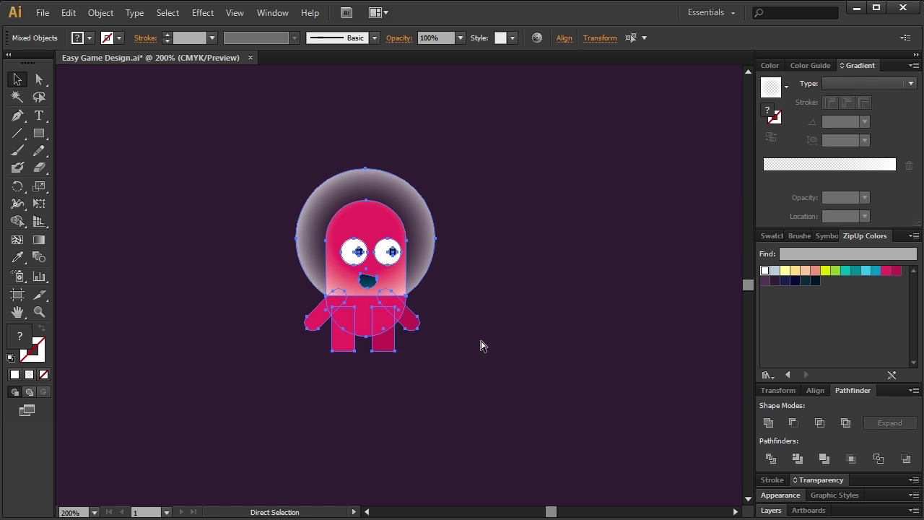
pyautogui.hotkey('ctrl', 'g')
pyautogui.moveTo(435, 351); pyautogui.dragTo(356, 247)
pyautogui.moveTo(316, 215); pyautogui.dragTo(99, 123)
pyautogui.moveTo(139, 155); pyautogui.dragTo(121, 146)
pyautogui.click(65, 180)
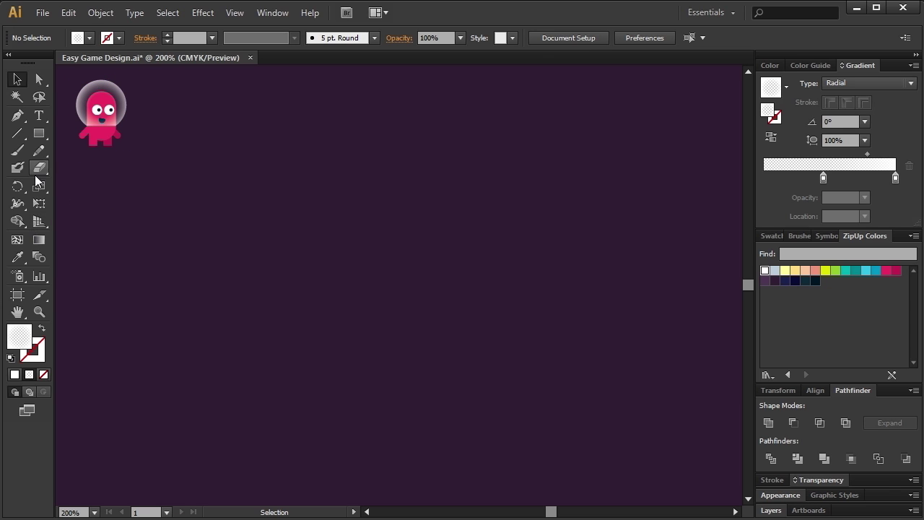
# Draw a tall green rounded bar and add a copy beside it
pyautogui.moveTo(39, 132); pyautogui.dragTo(75, 146)
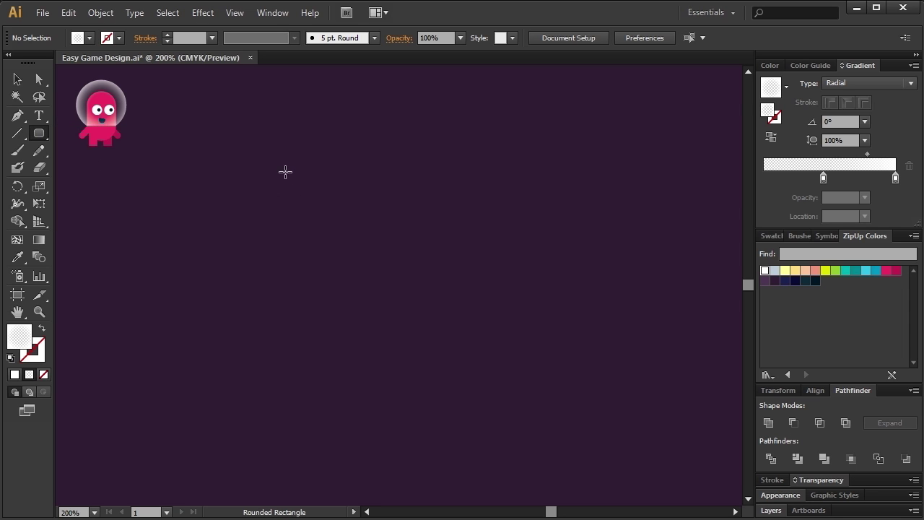
pyautogui.moveTo(285, 172); pyautogui.dragTo(299, 267)
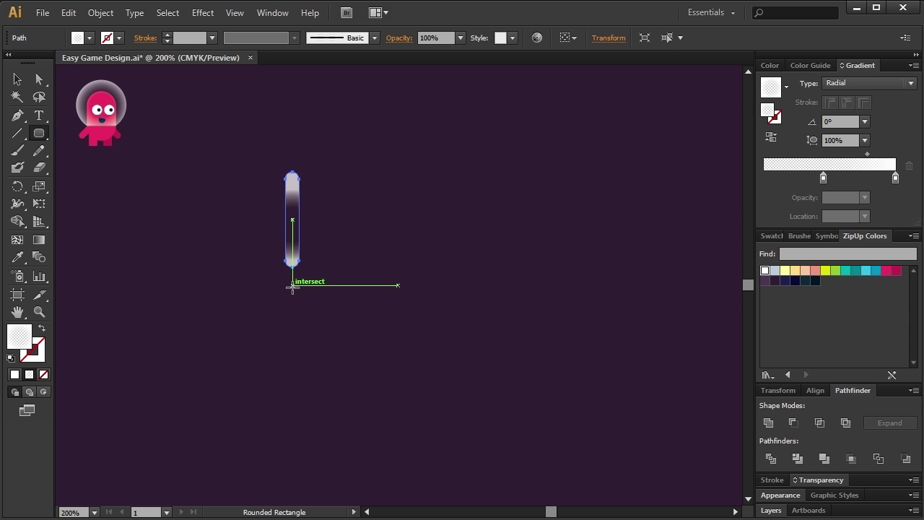
pyautogui.click(835, 270)
pyautogui.click(17, 80)
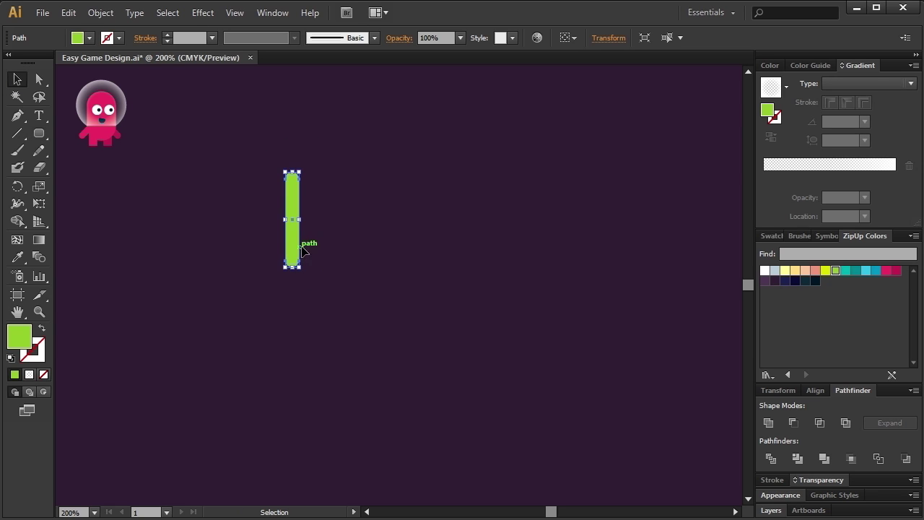
pyautogui.moveTo(302, 217); pyautogui.dragTo(350, 246)
pyautogui.click(406, 295)
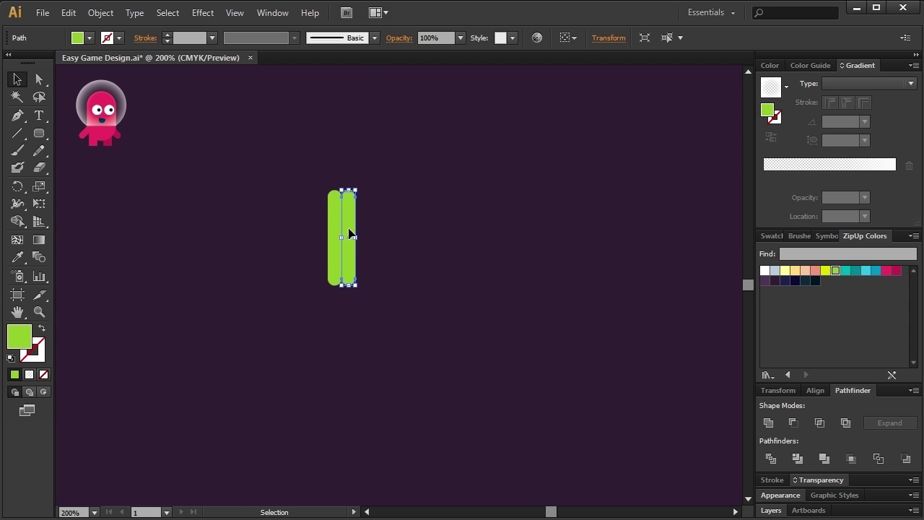
# Raise the right green bar and cut a copy below it out, leaving a notched bar
pyautogui.click(233, 13)
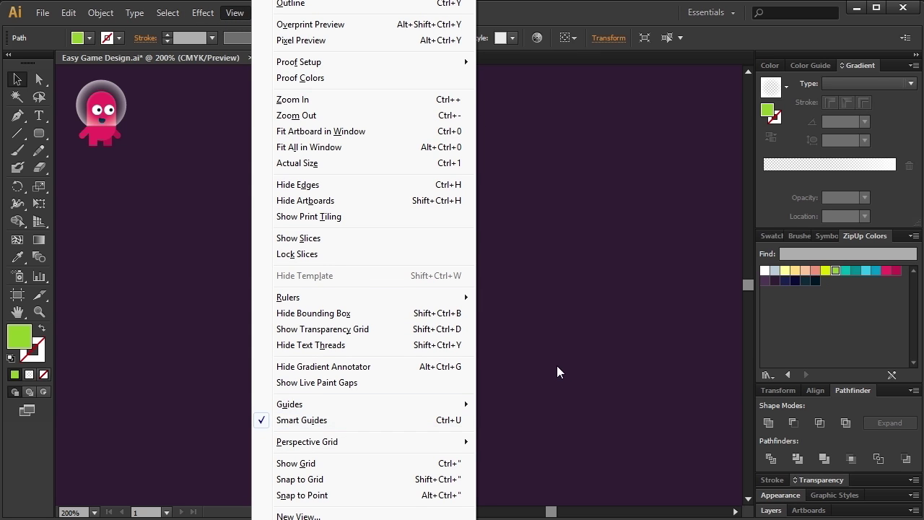
pyautogui.click(499, 165)
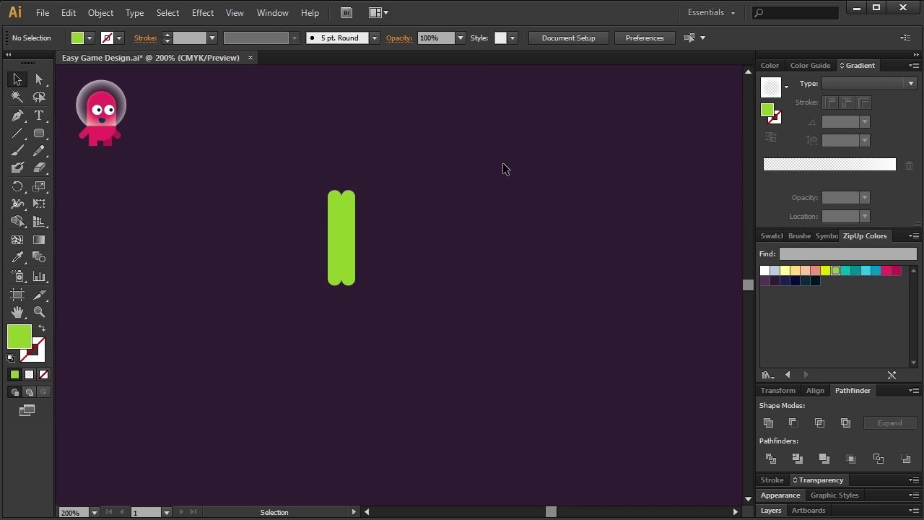
pyautogui.moveTo(351, 271); pyautogui.dragTo(350, 255)
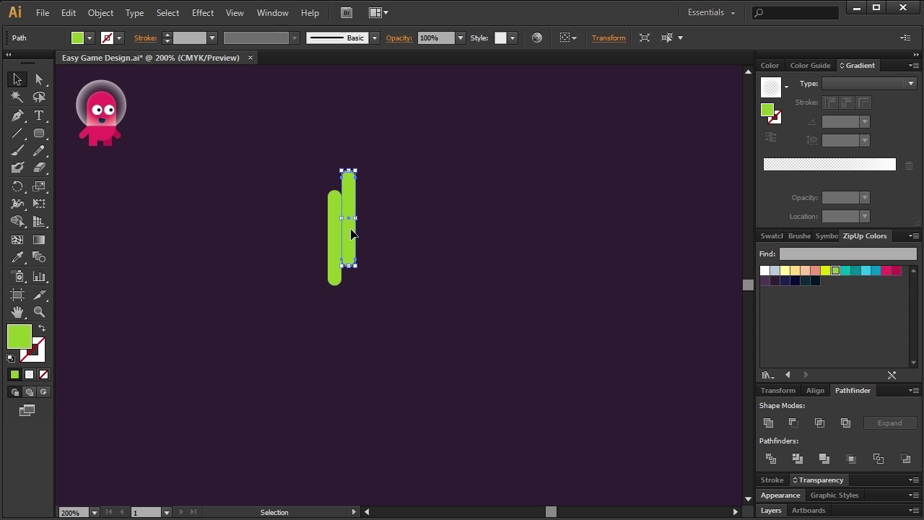
pyautogui.moveTo(351, 193); pyautogui.dragTo(350, 257)
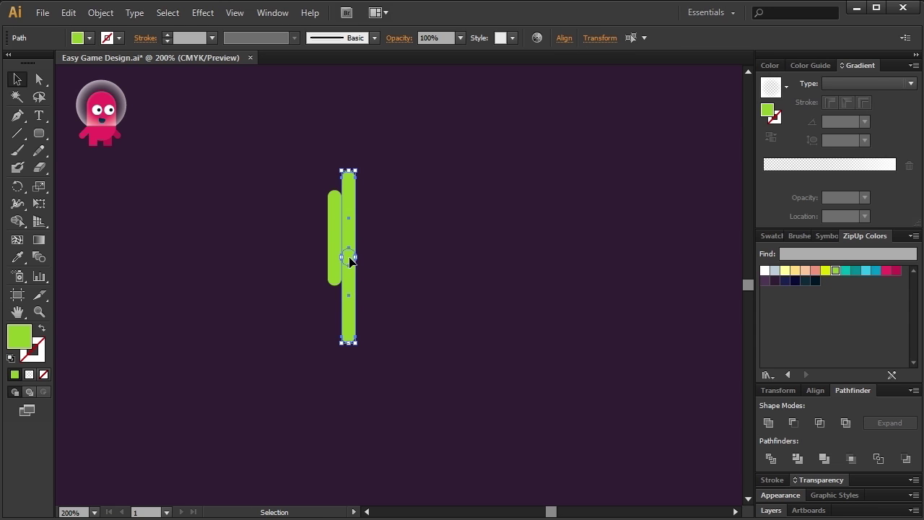
pyautogui.click(792, 423)
pyautogui.click(356, 275)
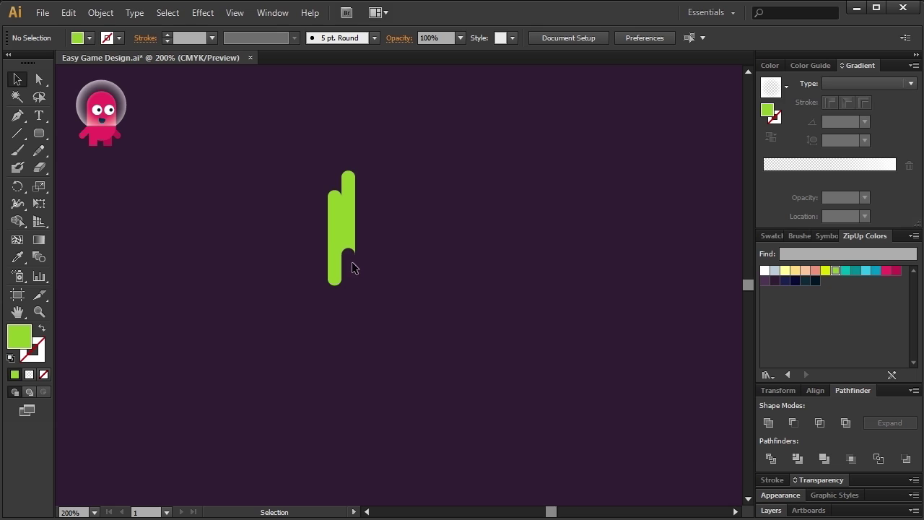
# Shift the right green bar further right and widen the green shape
pyautogui.moveTo(351, 267)
pyautogui.mouseDown()
pyautogui.moveTo(355, 246)
pyautogui.moveTo(331, 244)
pyautogui.moveTo(350, 273)
pyautogui.mouseUp()
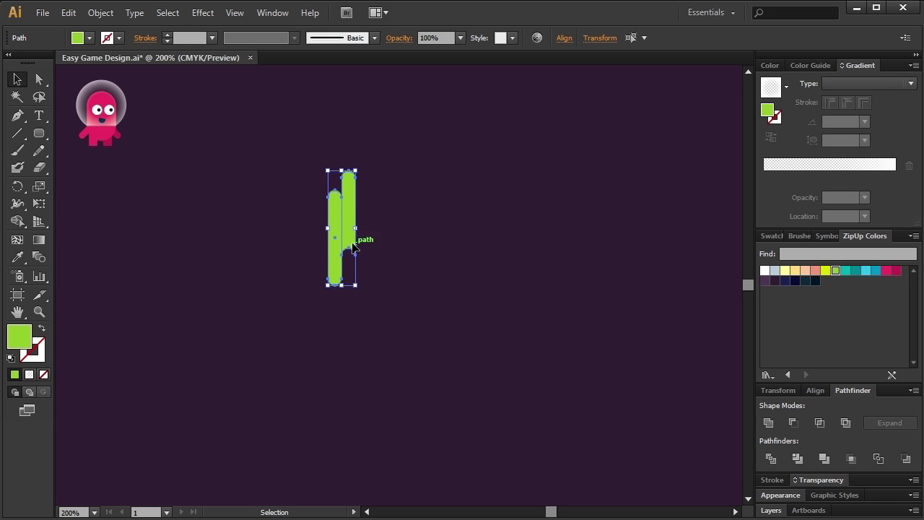
pyautogui.press('a')
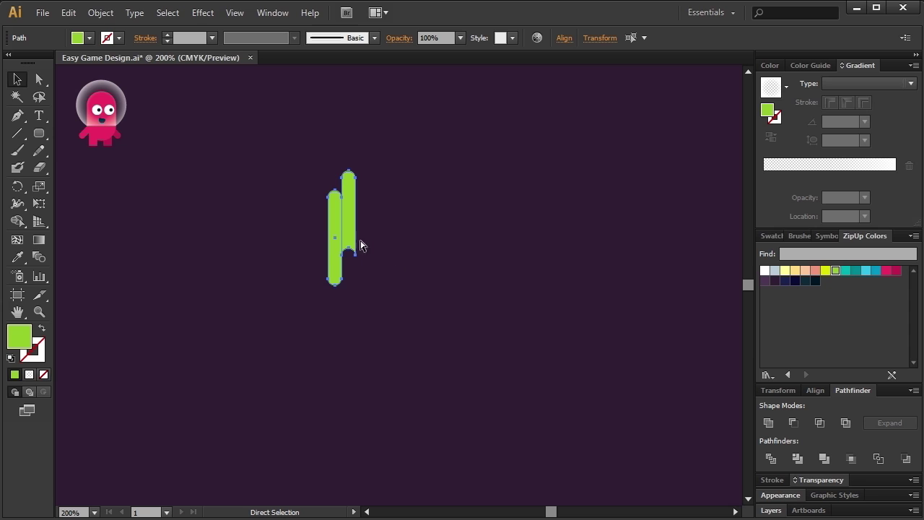
pyautogui.press('v')
pyautogui.moveTo(349, 245); pyautogui.dragTo(403, 243)
pyautogui.click(458, 312)
# Nudge the left, second and lower green capsules upward into staggered drip positions
pyautogui.moveTo(332, 283); pyautogui.dragTo(353, 303)
pyautogui.hotkey('shift', 'Up')
pyautogui.hotkey('shift', 'Up')
pyautogui.click(353, 309)
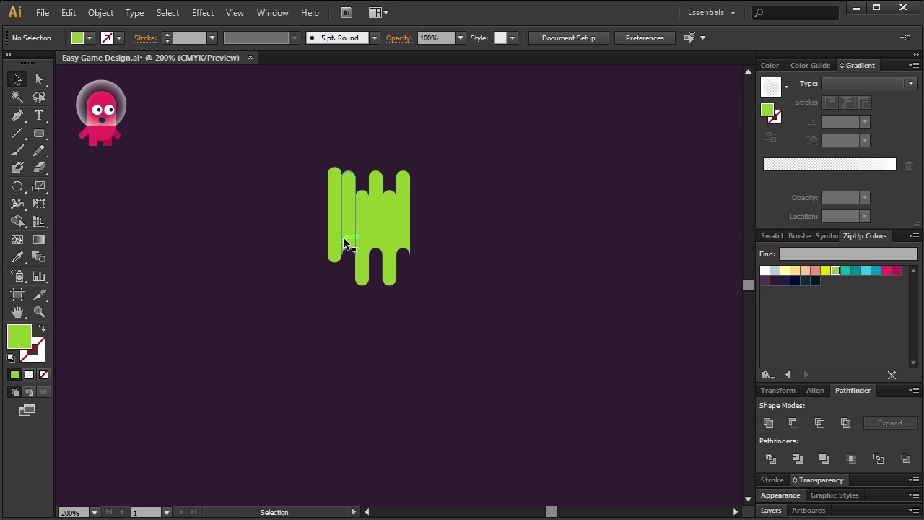
pyautogui.moveTo(348, 238); pyautogui.dragTo(361, 265)
pyautogui.hotkey('shift', 'Up')
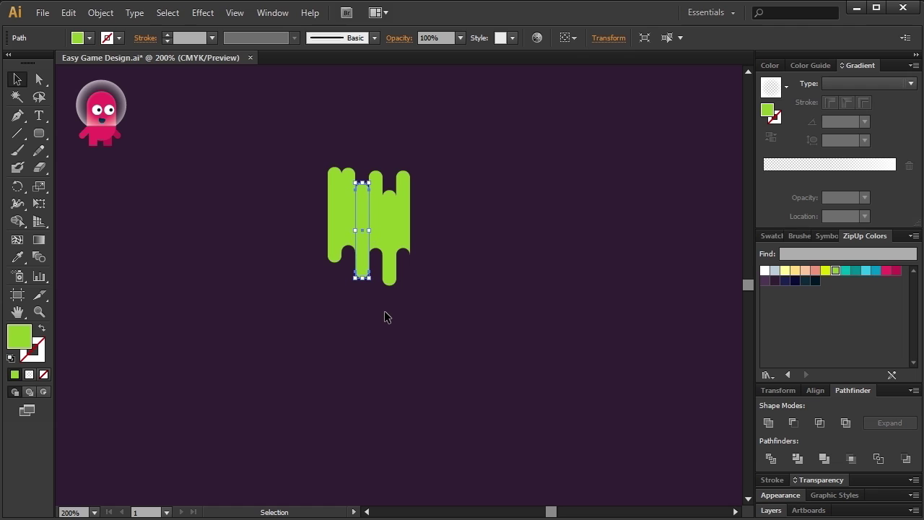
pyautogui.hotkey('shift', 'Up')
pyautogui.click(383, 317)
pyautogui.moveTo(368, 225); pyautogui.dragTo(396, 240)
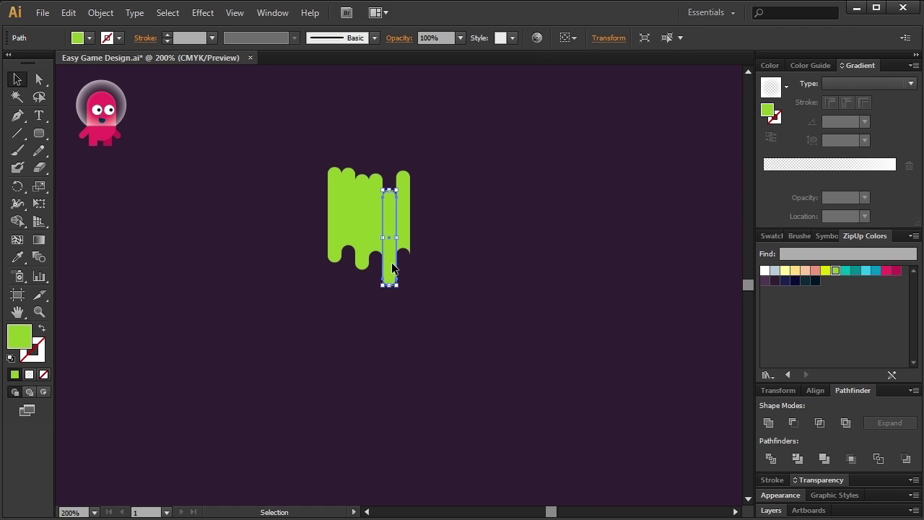
pyautogui.hotkey('shift', 'Up')
pyautogui.hotkey('shift', 'Up')
pyautogui.click(415, 303)
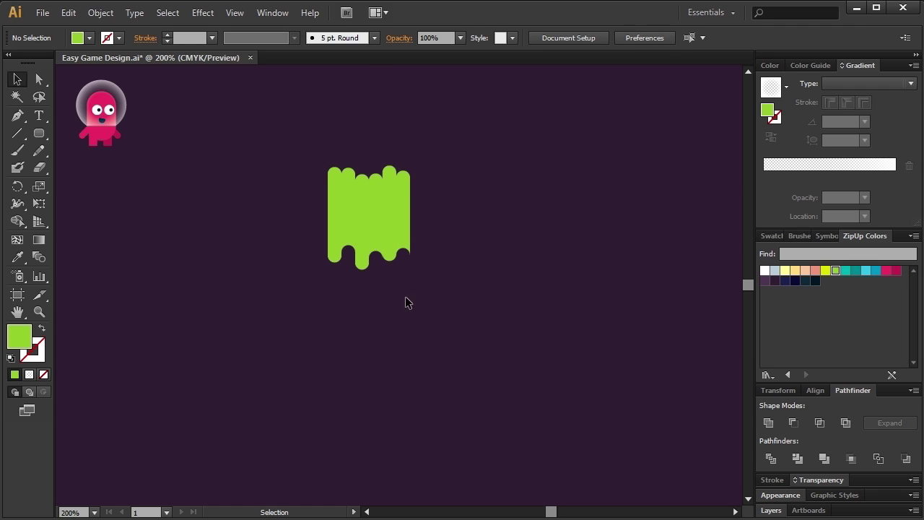
# Nudge the right capsule up slightly and marquee-select all the green capsules
pyautogui.click(370, 231)
pyautogui.click(412, 264)
pyautogui.click(405, 229)
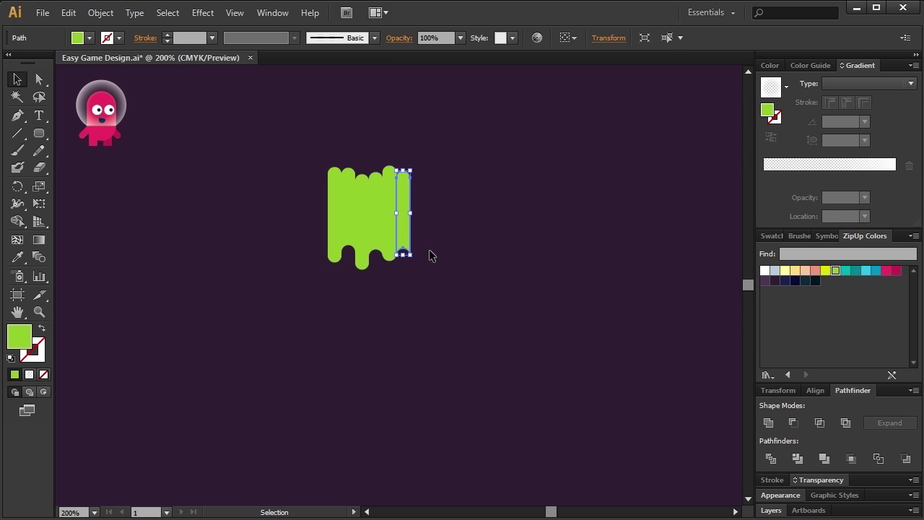
pyautogui.press('Up')
pyautogui.press('Up')
pyautogui.press('Up')
pyautogui.press('Up')
pyautogui.press('Up')
pyautogui.press('Up')
pyautogui.press('Up')
pyautogui.click(435, 270)
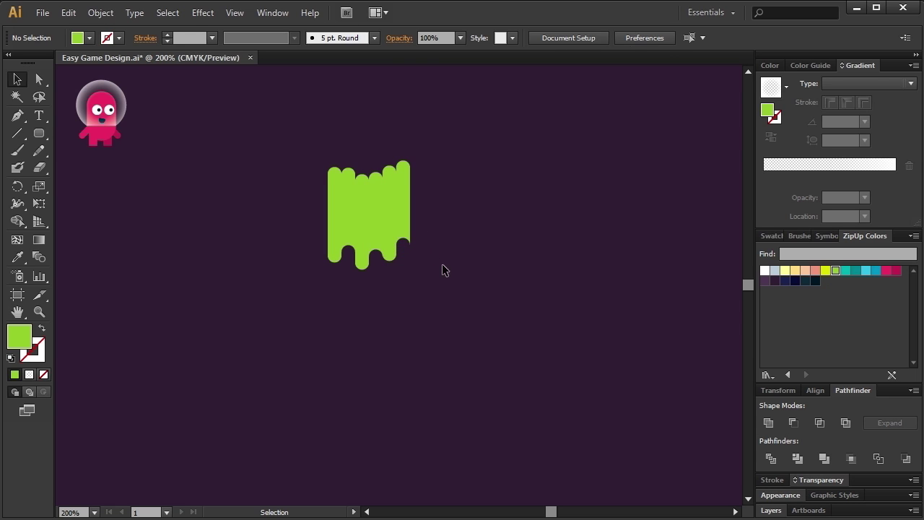
pyautogui.moveTo(446, 186); pyautogui.dragTo(328, 273)
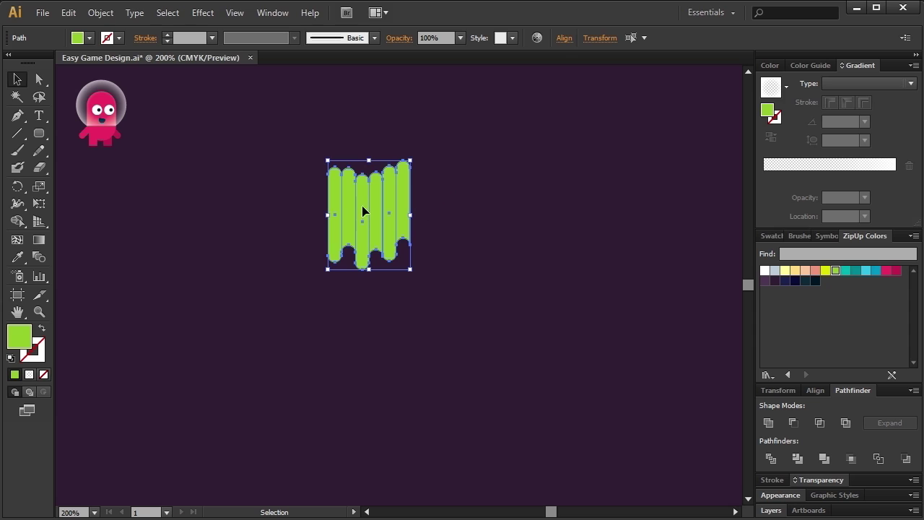
# Unite the capsules into one green shape and draw a thin yellow bar across it
pyautogui.click(768, 423)
pyautogui.click(541, 357)
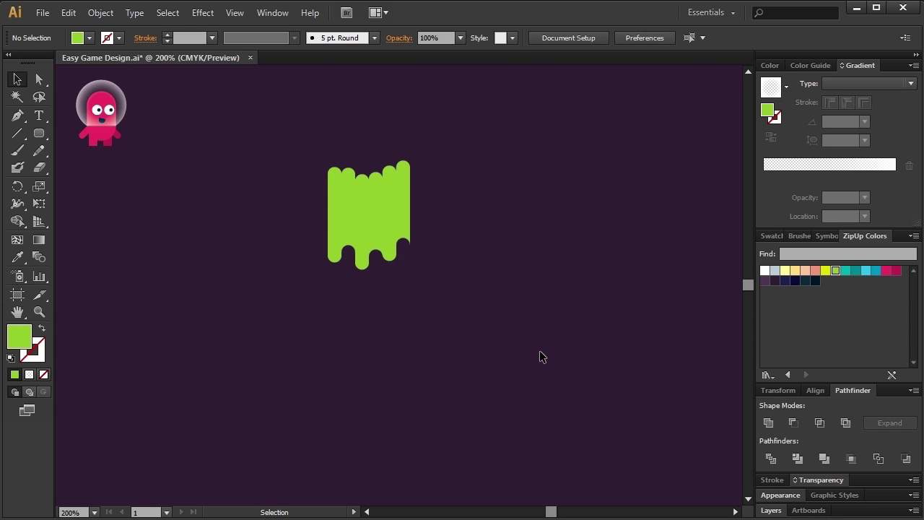
pyautogui.moveTo(39, 134); pyautogui.dragTo(64, 138)
pyautogui.moveTo(315, 208); pyautogui.dragTo(428, 221)
pyautogui.click(825, 270)
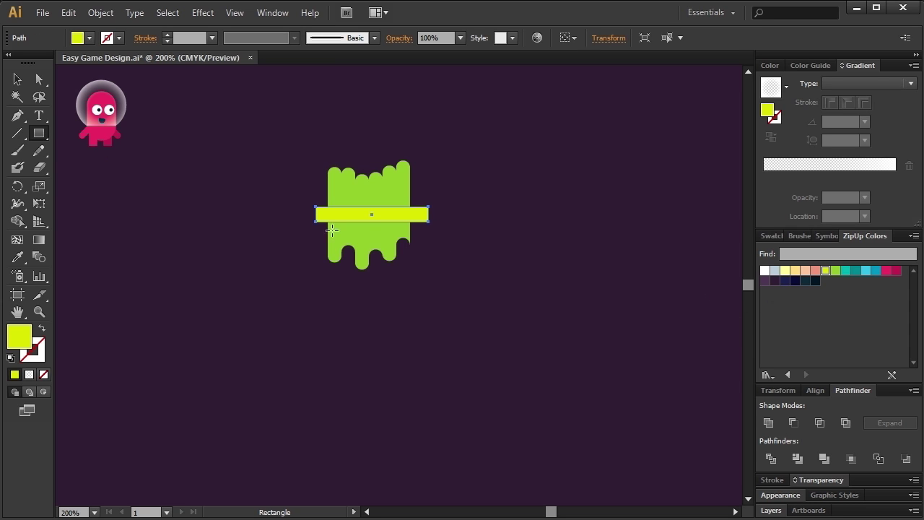
# Nudge the yellow bar down, then Divide it with the green shape and ungroup the pieces
pyautogui.click(17, 79)
pyautogui.press('Down')
pyautogui.press('Down')
pyautogui.press('Down')
pyautogui.press('Down')
pyautogui.press('Down')
pyautogui.press('Down')
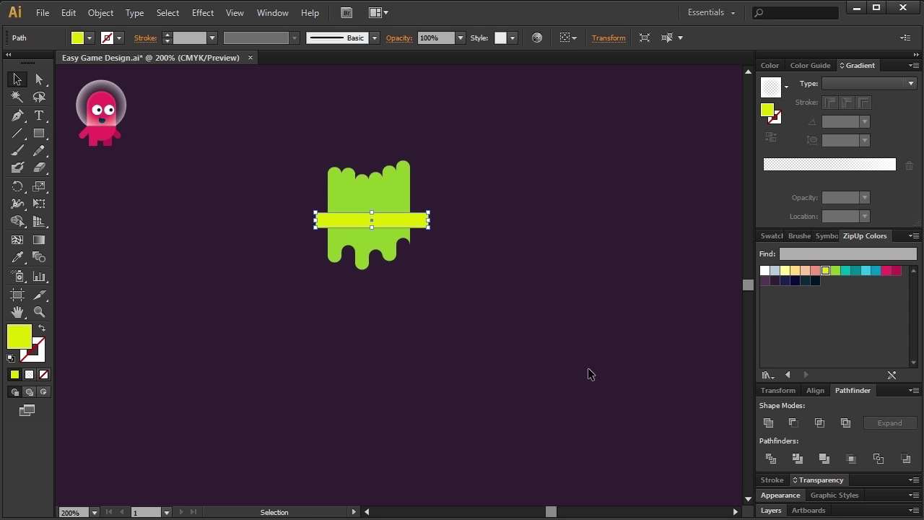
pyautogui.click(558, 373)
pyautogui.moveTo(464, 324); pyautogui.dragTo(313, 207)
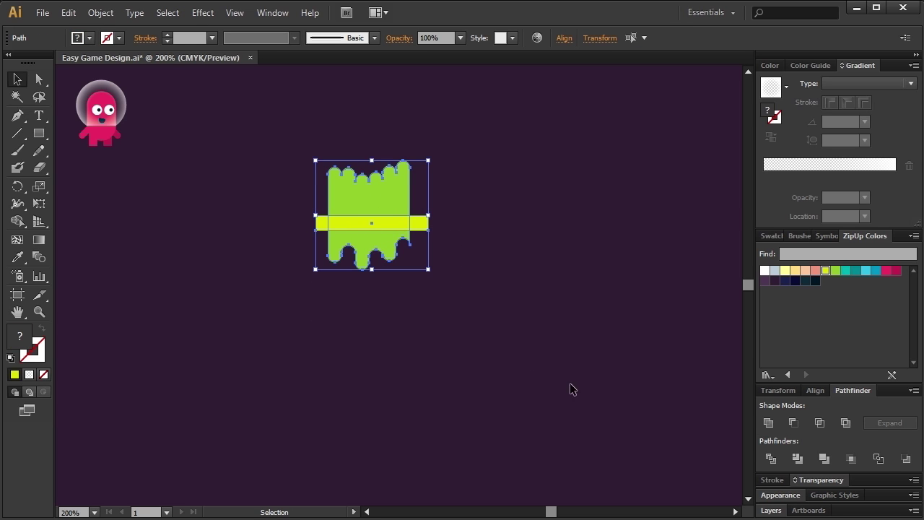
pyautogui.click(772, 458)
pyautogui.rightClick(371, 211)
pyautogui.click(423, 295)
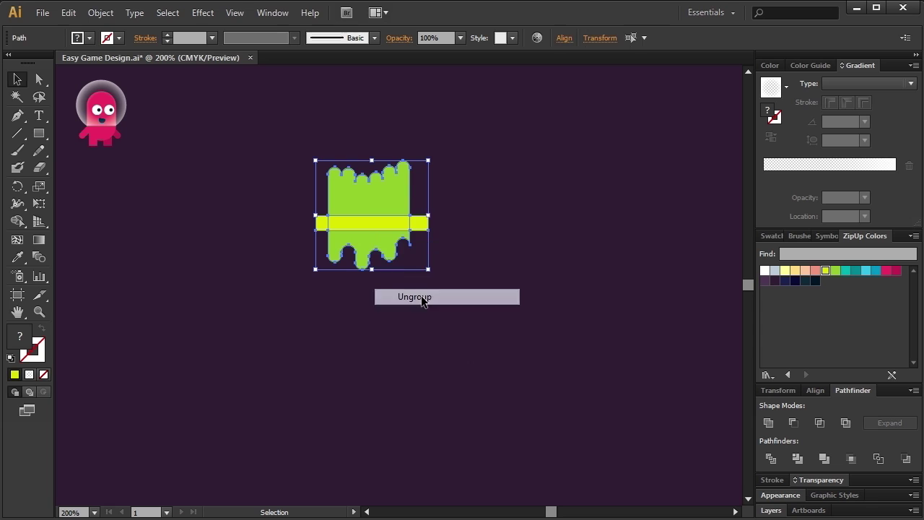
pyautogui.click(444, 280)
# Delete the yellow bar's two end pieces and the top green piece
pyautogui.click(422, 225)
pyautogui.press('Delete')
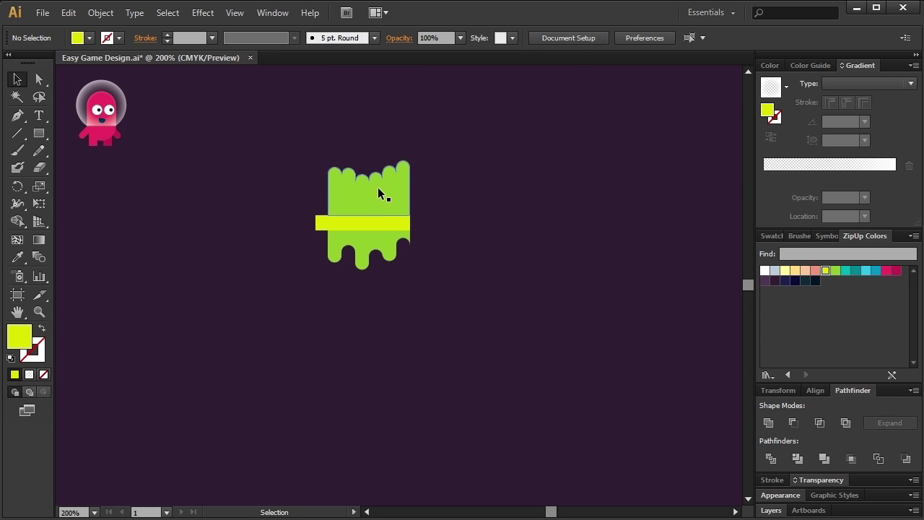
pyautogui.click(377, 191)
pyautogui.press('Delete')
pyautogui.click(320, 221)
pyautogui.press('Delete')
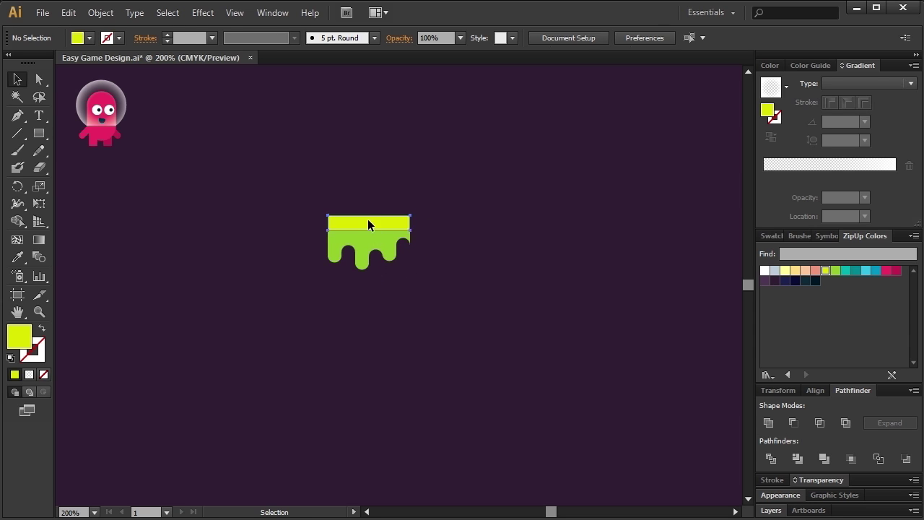
# Extend a rectangle down over the drips and fill it dark navy
pyautogui.click(368, 224)
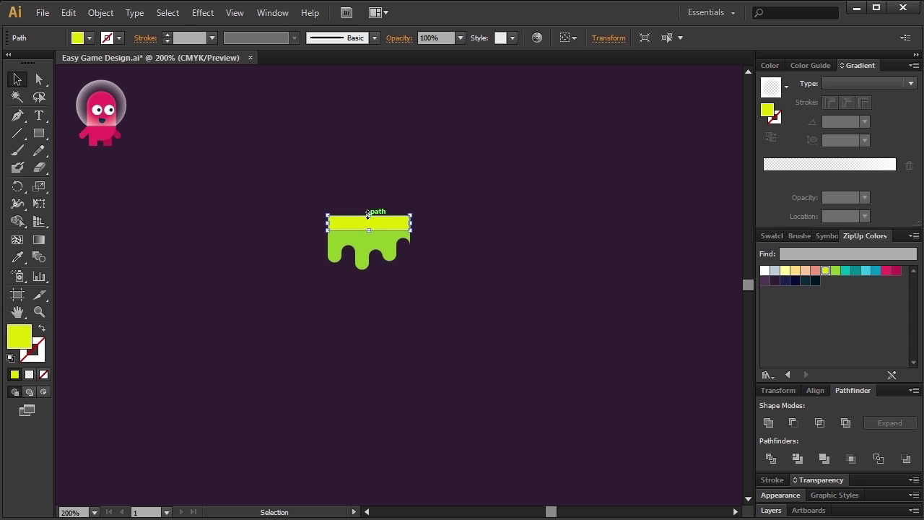
pyautogui.moveTo(368, 215); pyautogui.dragTo(369, 306)
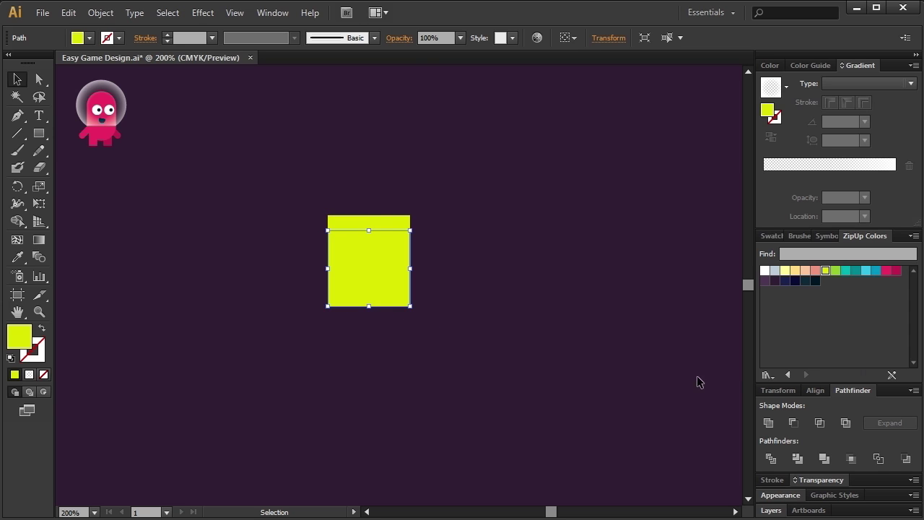
pyautogui.click(814, 280)
pyautogui.click(477, 202)
# Bring the green drips to front over the navy block, then scale the whole tile down
pyautogui.moveTo(469, 198); pyautogui.dragTo(326, 288)
pyautogui.keyDown('shift'); pyautogui.click(379, 284); pyautogui.keyUp('shift')
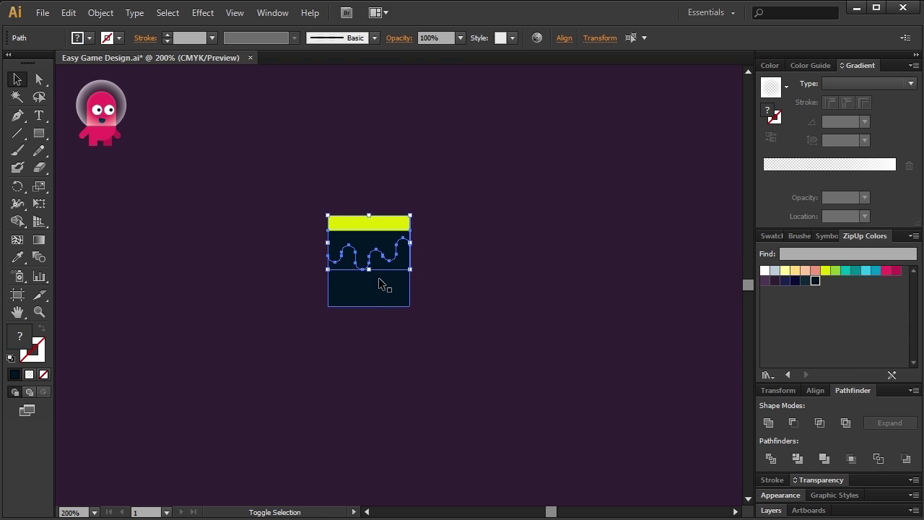
pyautogui.rightClick(381, 230)
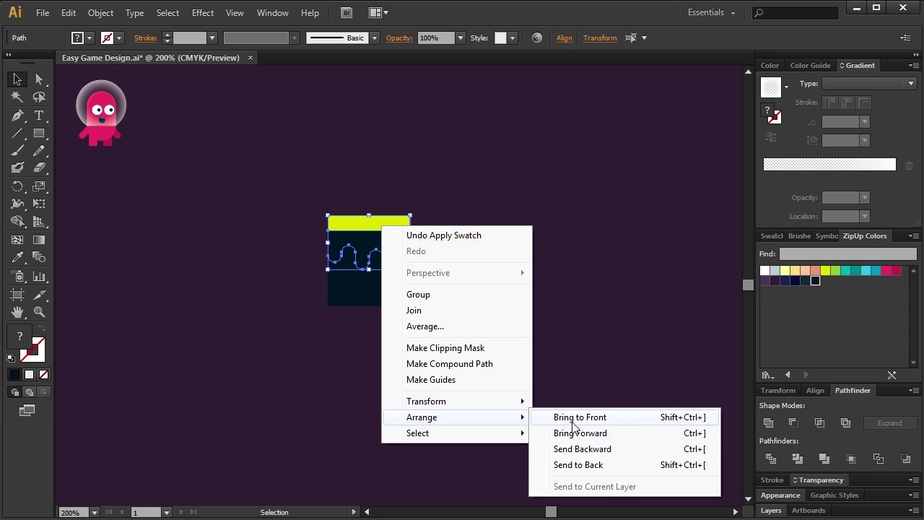
pyautogui.click(520, 417)
pyautogui.click(529, 375)
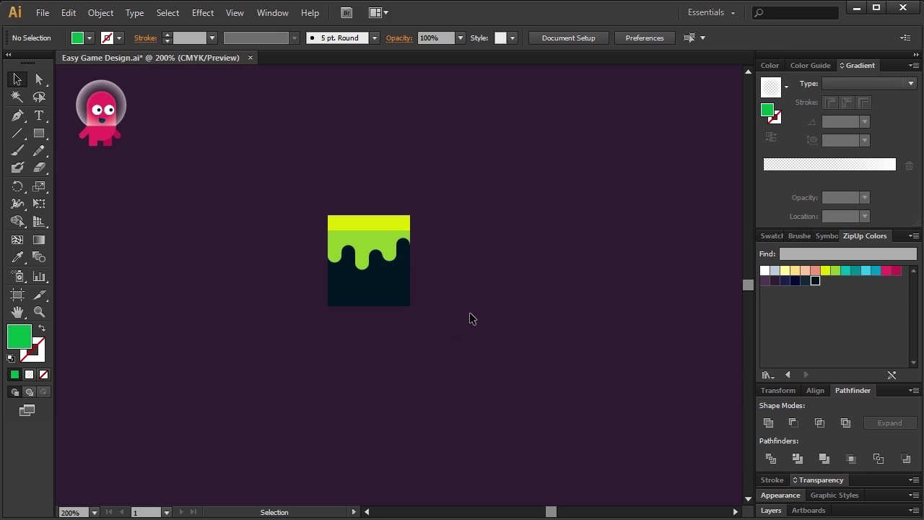
pyautogui.click(381, 289)
pyautogui.moveTo(409, 215); pyautogui.dragTo(317, 401)
# Duplicate and group the tile repeatedly into a long row of 2, 4, then more tiles
pyautogui.click(418, 318)
pyautogui.click(306, 375)
pyautogui.hotkey('ctrl', 'g')
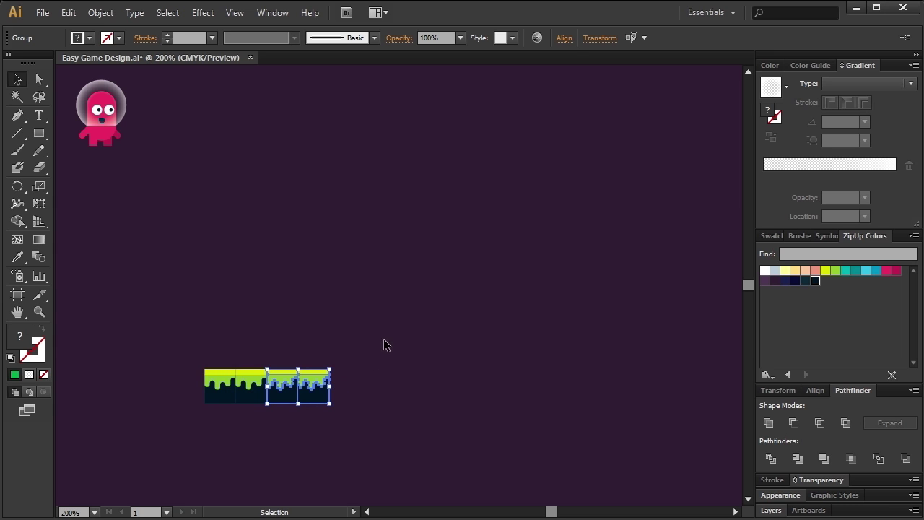
pyautogui.moveTo(386, 337); pyautogui.dragTo(355, 407)
pyautogui.hotkey('ctrl', 'g')
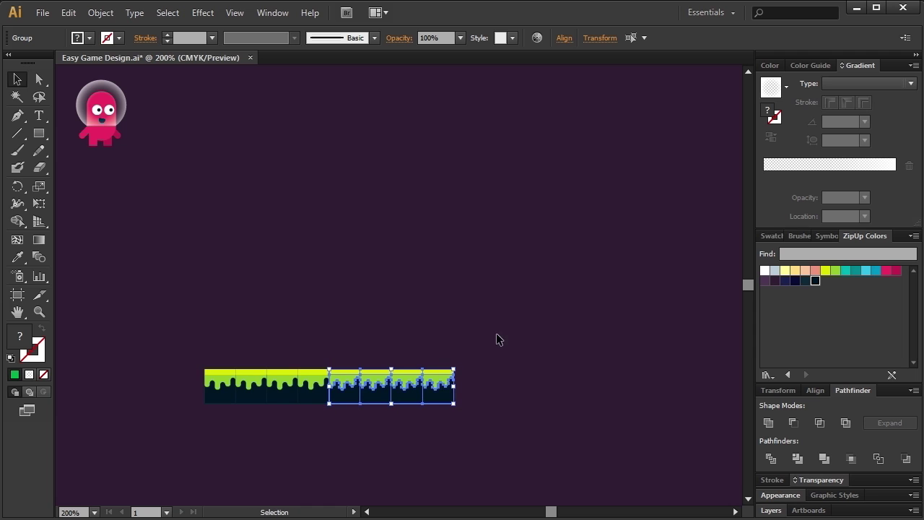
pyautogui.moveTo(496, 335); pyautogui.dragTo(217, 435)
pyautogui.hotkey('ctrl', 'g')
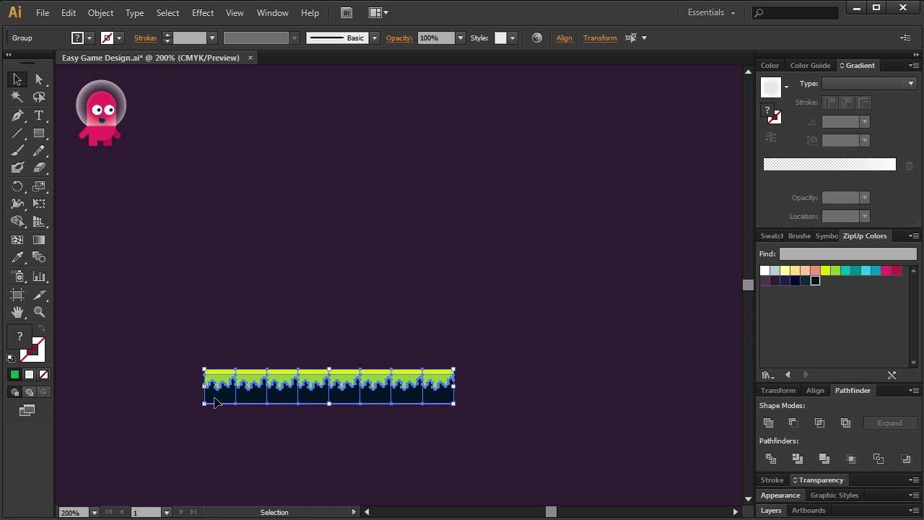
pyautogui.moveTo(240, 404); pyautogui.dragTo(473, 406)
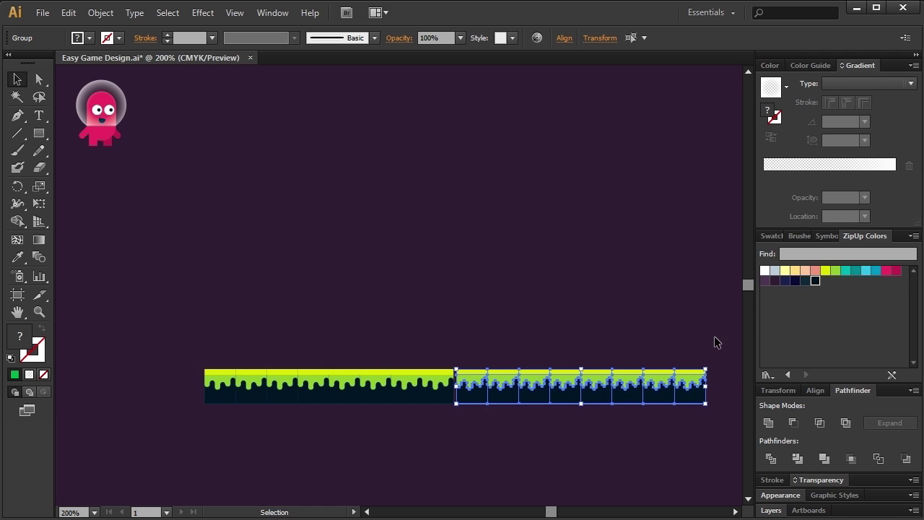
# Squeeze the right tile group narrower and draw a large rectangle above the ground strip
pyautogui.moveTo(717, 342); pyautogui.dragTo(173, 462)
pyautogui.moveTo(707, 375)
pyautogui.mouseDown()
pyautogui.moveTo(622, 376)
pyautogui.moveTo(389, 441)
pyautogui.moveTo(437, 397)
pyautogui.moveTo(429, 395)
pyautogui.mouseUp()
pyautogui.click(662, 431)
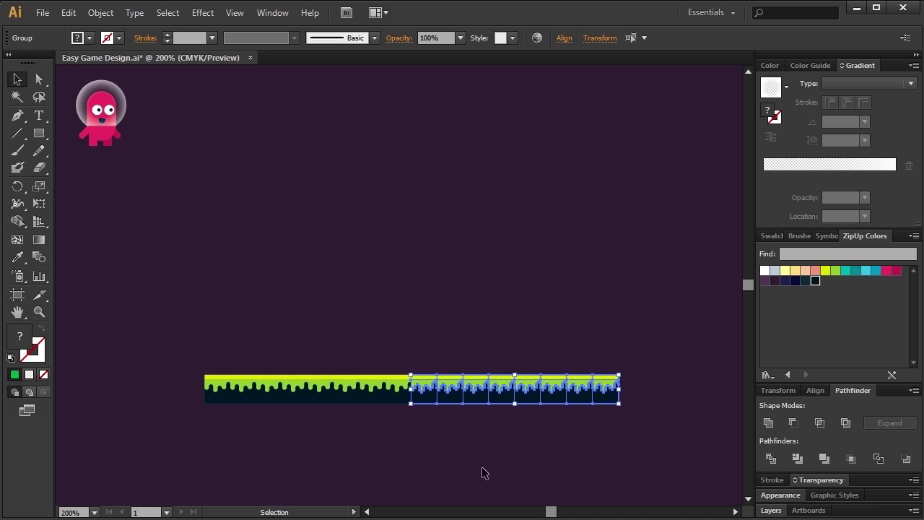
pyautogui.click(484, 472)
pyautogui.press('m')
pyautogui.moveTo(204, 374)
pyautogui.mouseDown()
pyautogui.moveTo(266, 309)
pyautogui.moveTo(614, 151)
pyautogui.moveTo(618, 160)
pyautogui.mouseUp()
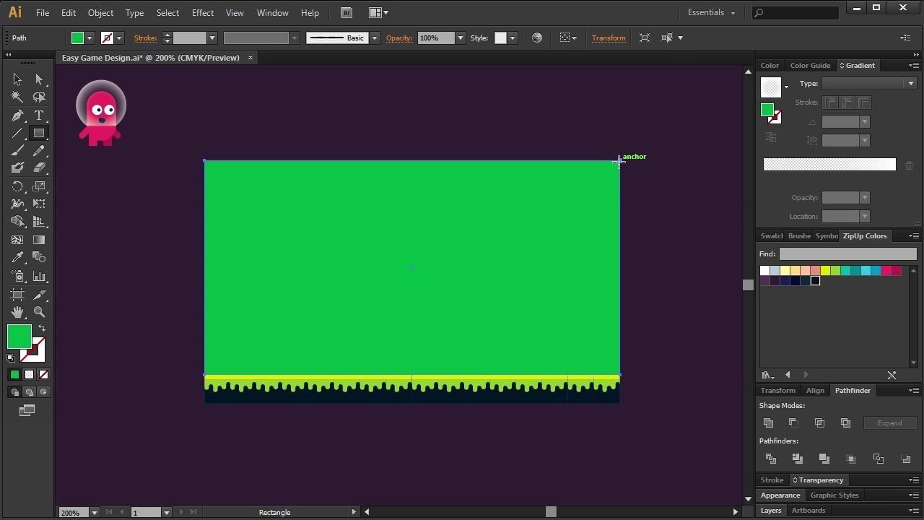
# Fill the large rectangle with the pale yellow ZipUp swatch as the sky
pyautogui.click(785, 271)
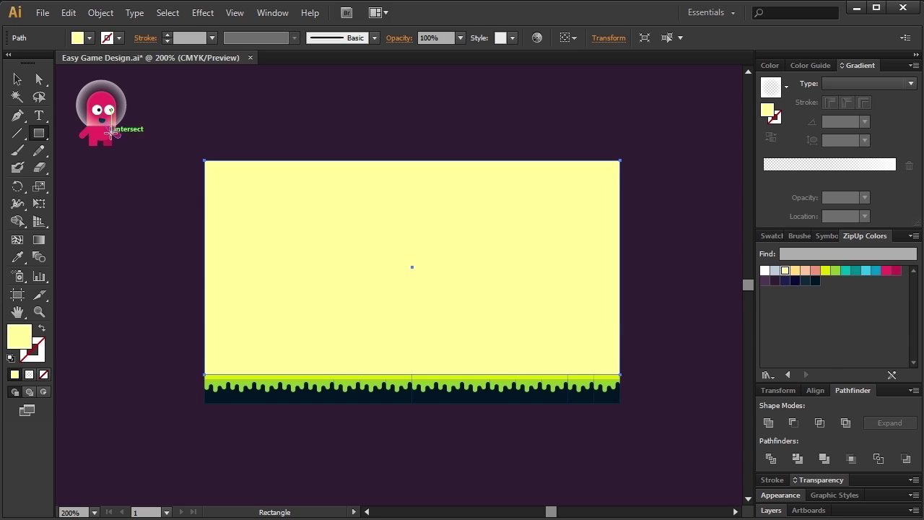
pyautogui.press('v')
pyautogui.click(324, 121)
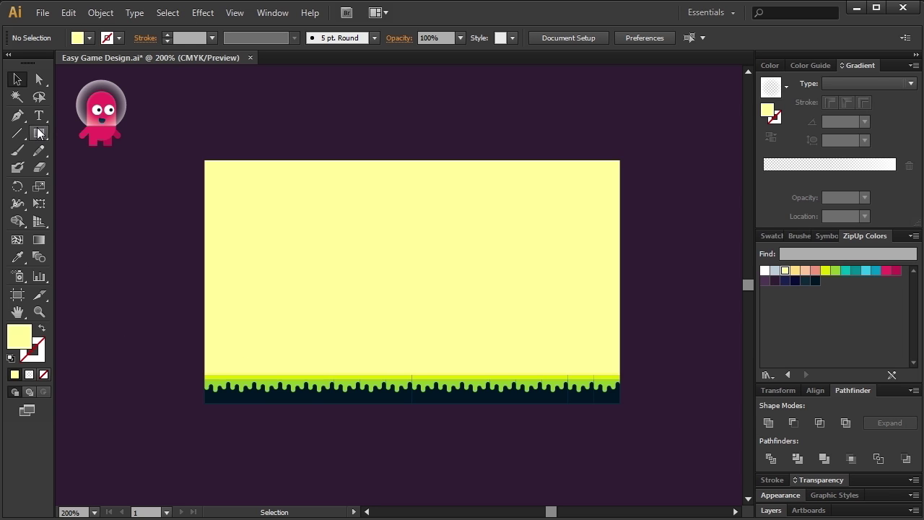
# Draw a tall beige rounded pillar on the left and a wider rounded hill beside it
pyautogui.moveTo(39, 133); pyautogui.dragTo(101, 148)
pyautogui.moveTo(238, 246)
pyautogui.mouseDown()
pyautogui.moveTo(264, 335)
pyautogui.moveTo(268, 408)
pyautogui.mouseUp()
pyautogui.click(795, 271)
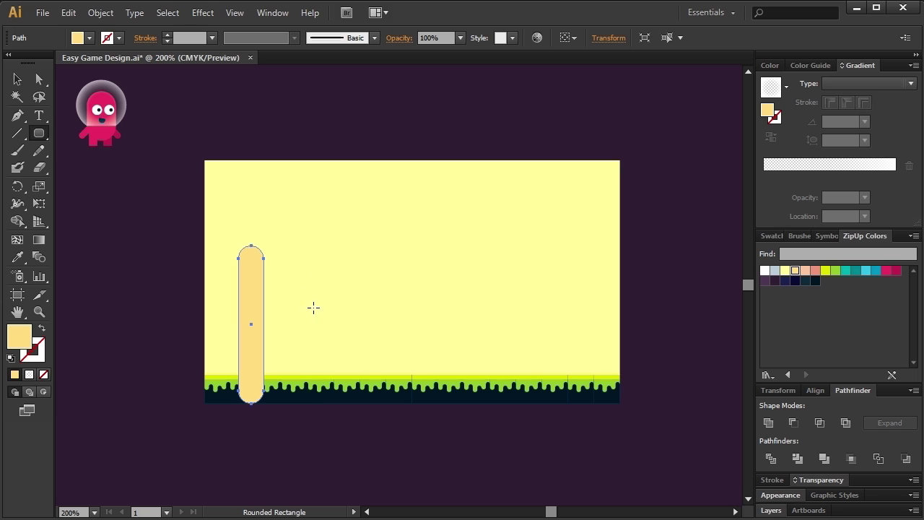
pyautogui.moveTo(292, 305); pyautogui.dragTo(361, 422)
pyautogui.click(18, 81)
pyautogui.click(114, 258)
pyautogui.moveTo(39, 133); pyautogui.dragTo(76, 150)
# Add more rounded pills of varied heights across to the right, including a small far-right one
pyautogui.moveTo(378, 254); pyautogui.dragTo(448, 419)
pyautogui.press('v')
pyautogui.moveTo(412, 385); pyautogui.dragTo(420, 375)
pyautogui.click(260, 301)
pyautogui.moveTo(261, 301); pyautogui.dragTo(470, 362)
pyautogui.moveTo(39, 133); pyautogui.dragTo(76, 149)
pyautogui.moveTo(513, 210); pyautogui.dragTo(546, 375)
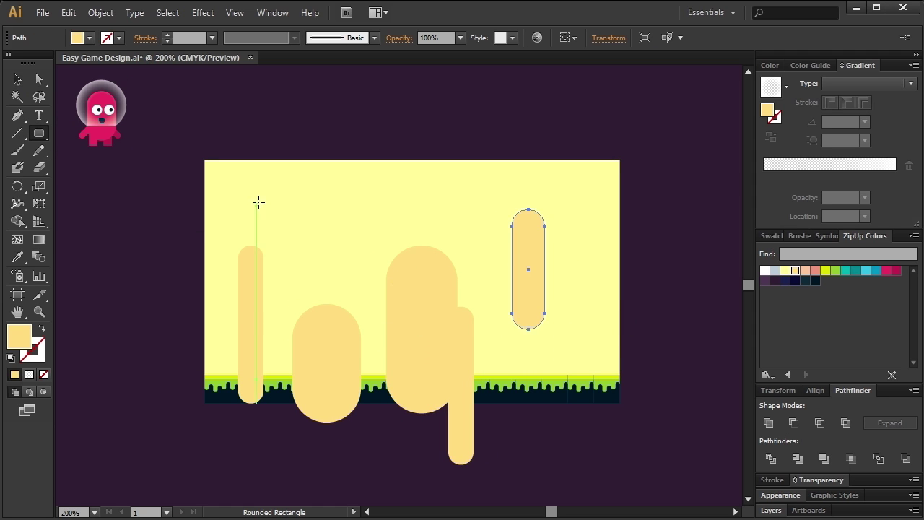
pyautogui.press('v')
pyautogui.moveTo(545, 334); pyautogui.dragTo(598, 416)
pyautogui.click(598, 426)
pyautogui.moveTo(253, 325); pyautogui.dragTo(604, 326)
pyautogui.moveTo(620, 246); pyautogui.dragTo(593, 354)
# Shift-select all six pills and Pathfinder Unite them into one hill shape
pyautogui.click(593, 354)
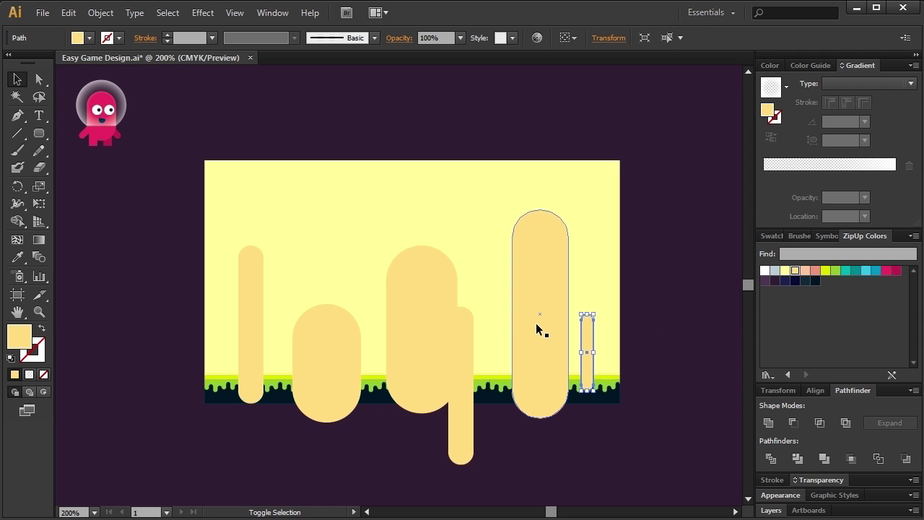
pyautogui.keyDown('shift'); pyautogui.click(540, 325); pyautogui.keyUp('shift')
pyautogui.keyDown('shift'); pyautogui.click(470, 326); pyautogui.keyUp('shift')
pyautogui.keyDown('shift'); pyautogui.click(423, 299); pyautogui.keyUp('shift')
pyautogui.keyDown('shift'); pyautogui.click(345, 331); pyautogui.keyUp('shift')
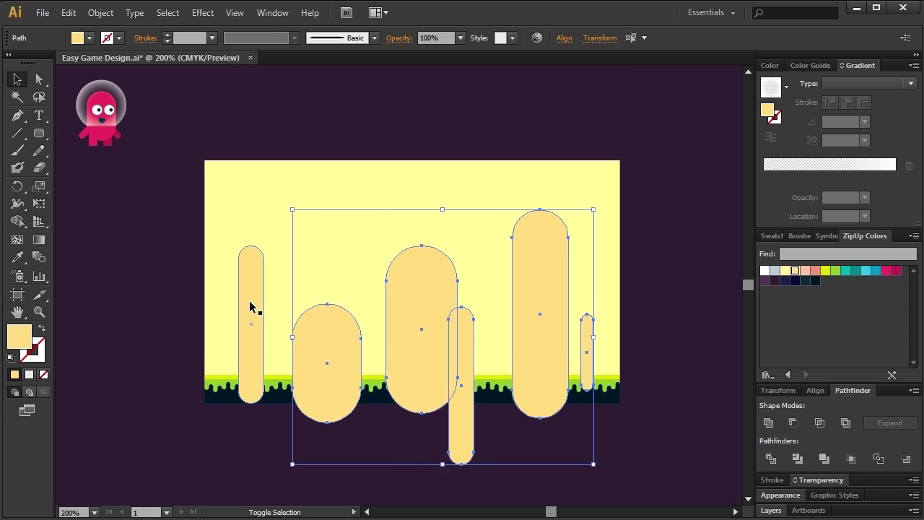
pyautogui.keyDown('shift'); pyautogui.click(250, 305); pyautogui.keyUp('shift')
pyautogui.click(768, 422)
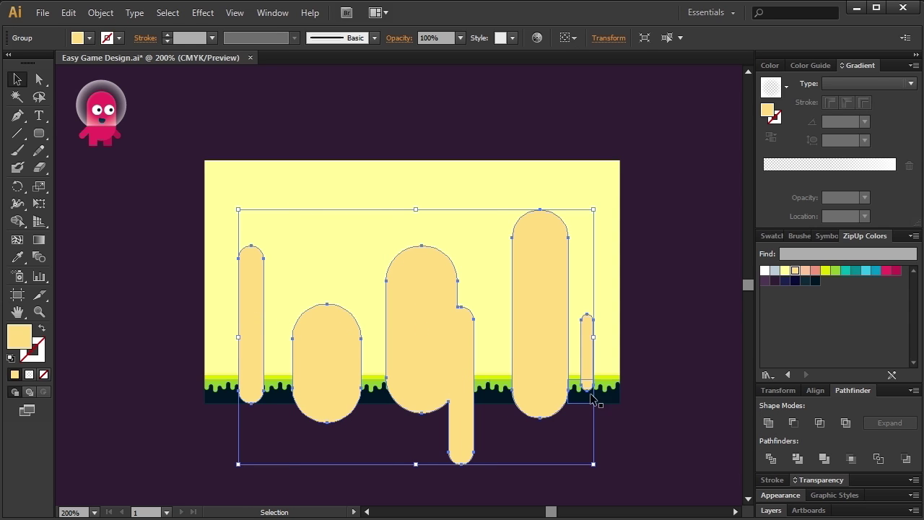
pyautogui.click(650, 408)
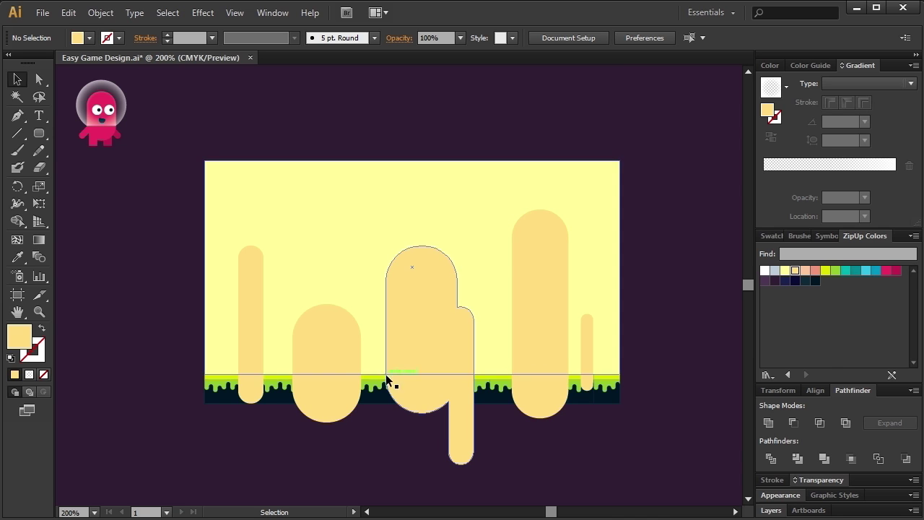
# Draw a rectangle over the ground strip, Divide it with the hills and ungroup the pieces
pyautogui.moveTo(34, 133); pyautogui.dragTo(87, 130)
pyautogui.moveTo(224, 375); pyautogui.dragTo(629, 474)
pyautogui.click(17, 78)
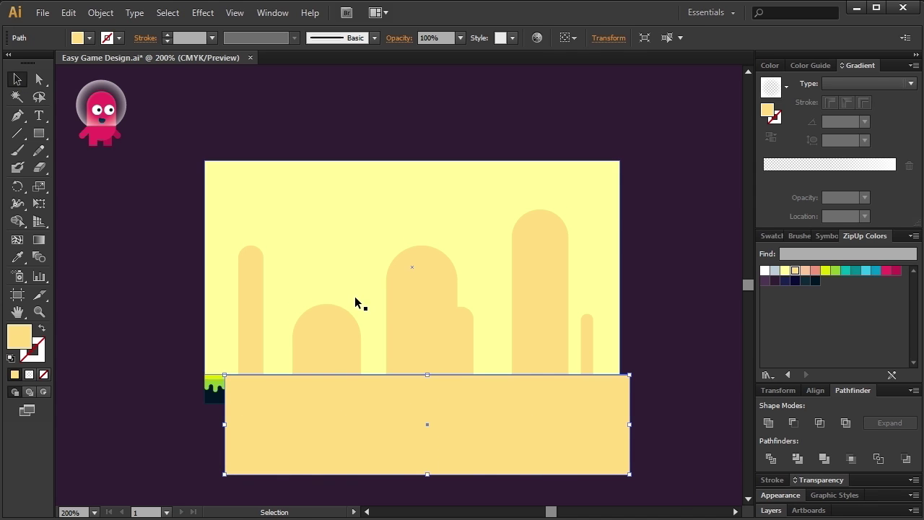
pyautogui.keyDown('shift'); pyautogui.click(431, 322); pyautogui.keyUp('shift')
pyautogui.click(770, 458)
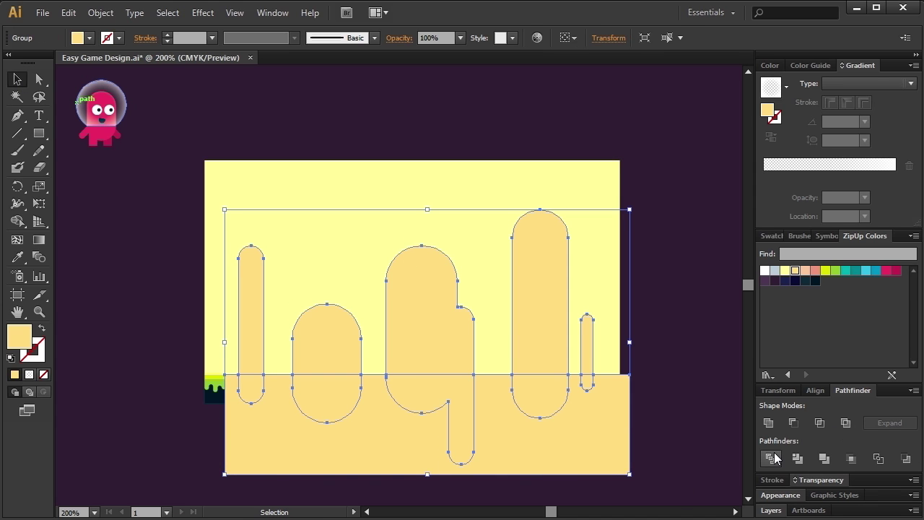
pyautogui.rightClick(608, 432)
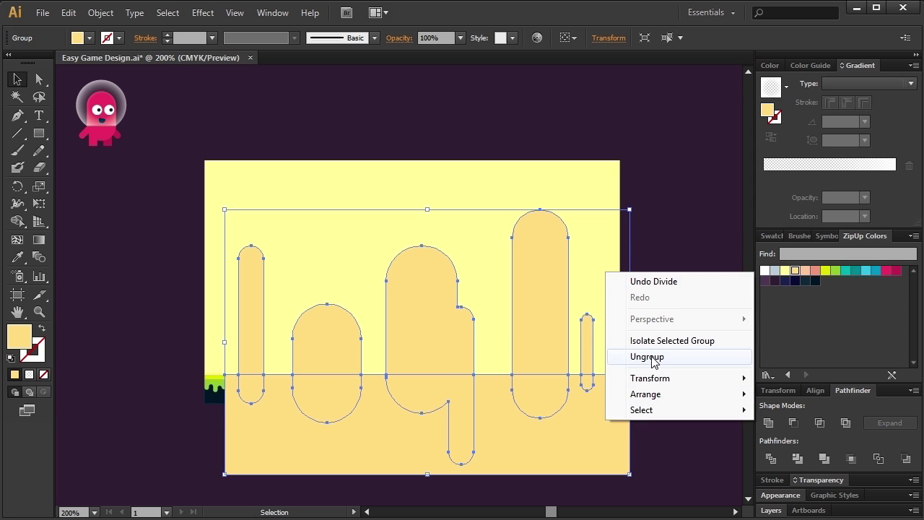
pyautogui.click(649, 357)
pyautogui.click(638, 431)
# Delete the lower rectangle and every hill piece left below the grass line
pyautogui.click(624, 429)
pyautogui.press('Delete')
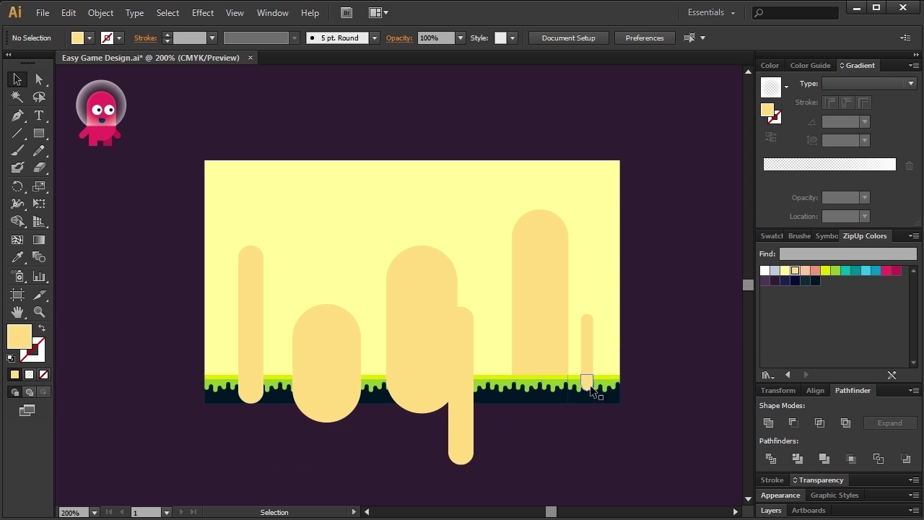
pyautogui.click(589, 384)
pyautogui.press('Delete')
pyautogui.click(453, 392)
pyautogui.press('Delete')
pyautogui.click(324, 394)
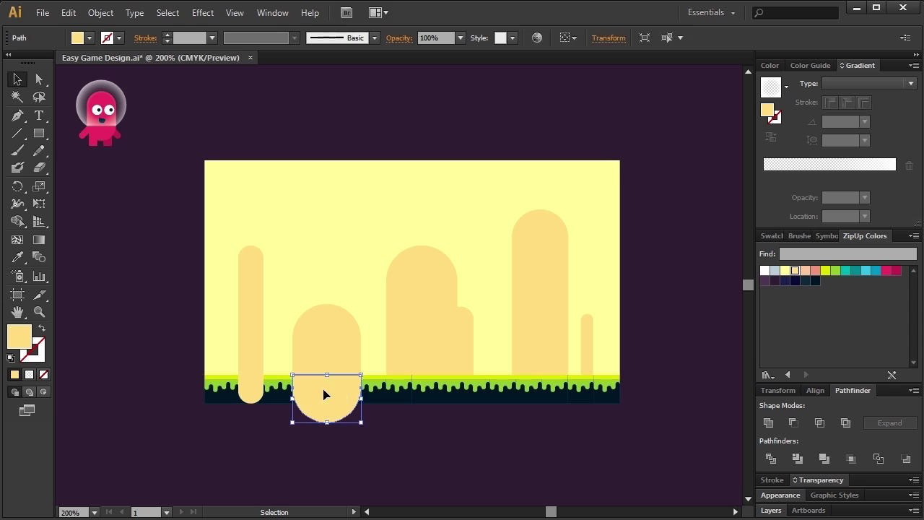
pyautogui.press('Delete')
pyautogui.click(248, 389)
pyautogui.press('Delete')
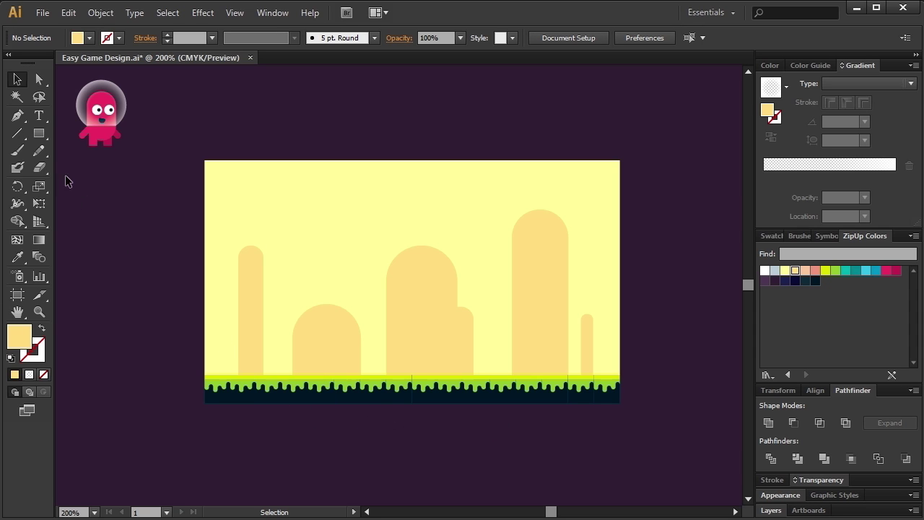
# Draw a rounded pill below the artboard, copy it, lengthen the middle one, and select all three
pyautogui.moveTo(41, 136); pyautogui.dragTo(82, 150)
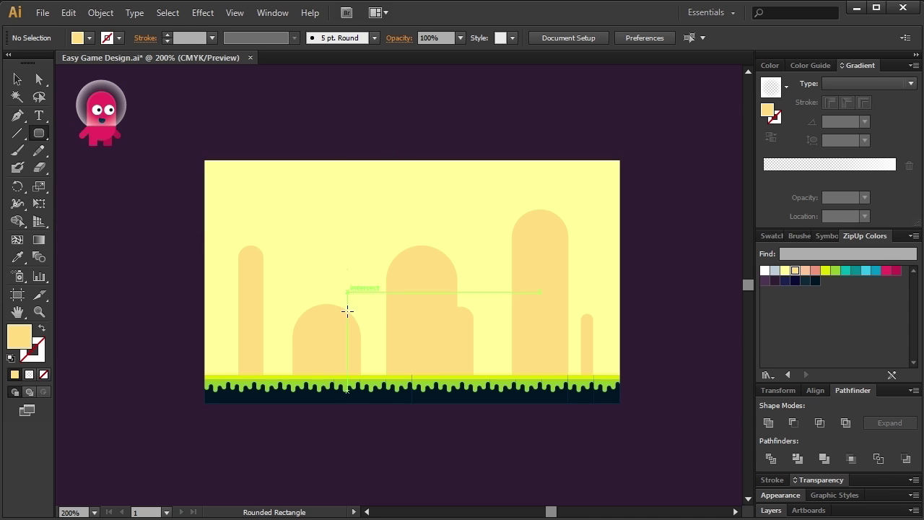
pyautogui.moveTo(340, 428); pyautogui.dragTo(426, 442)
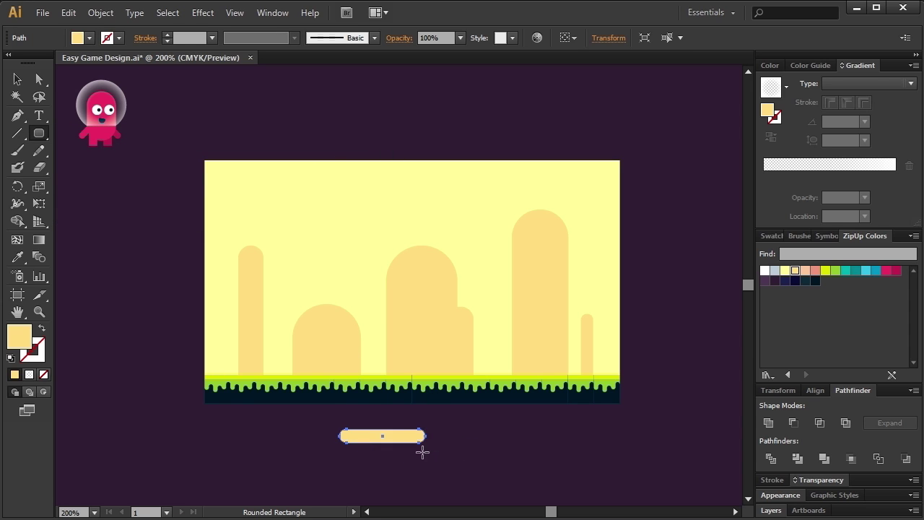
pyautogui.click(17, 79)
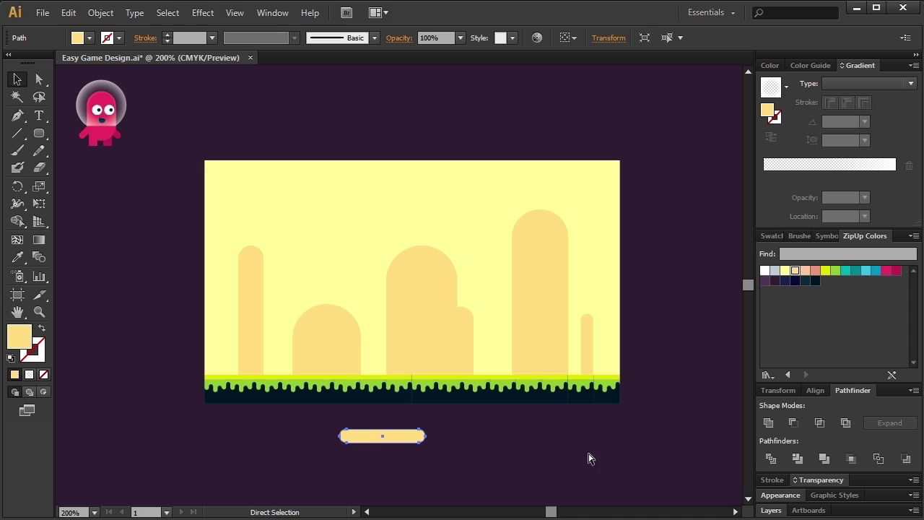
pyautogui.moveTo(405, 440); pyautogui.dragTo(291, 450)
pyautogui.click(426, 453)
pyautogui.press('v')
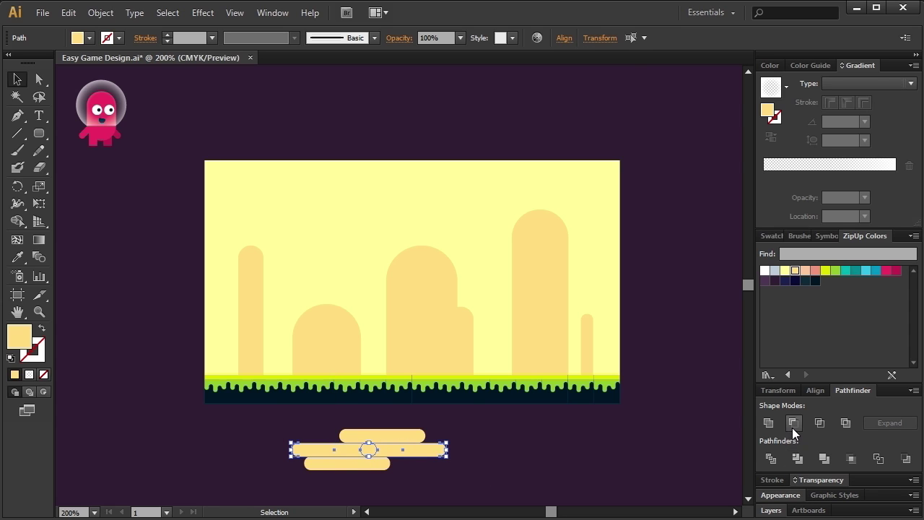
pyautogui.click(797, 458)
pyautogui.click(527, 465)
pyautogui.moveTo(469, 423); pyautogui.dragTo(335, 485)
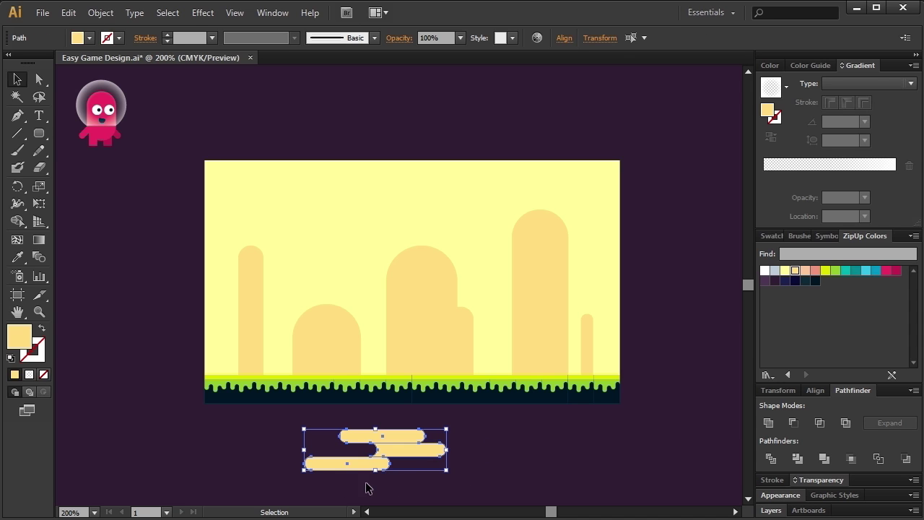
# Make the cloud white at 70% opacity on the sky, enlarge it, and place a smaller copy upper-left
pyautogui.click(764, 270)
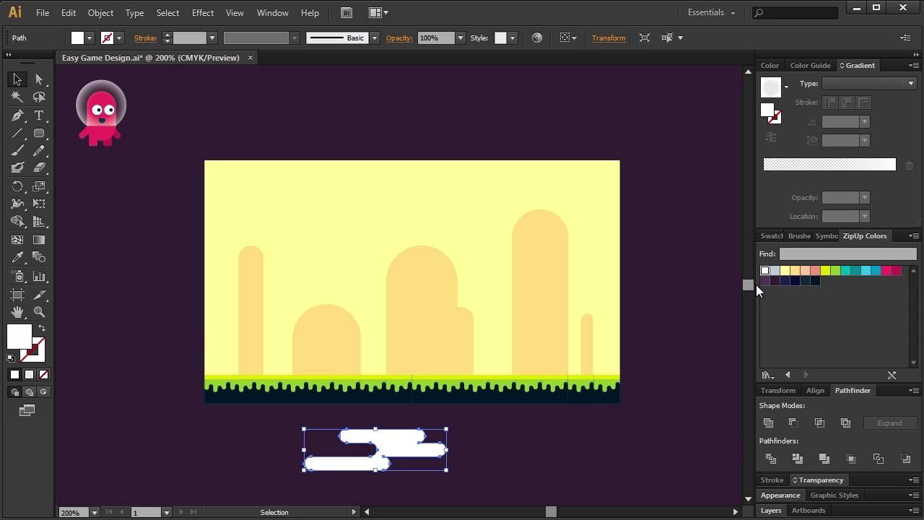
pyautogui.moveTo(390, 445); pyautogui.dragTo(486, 268)
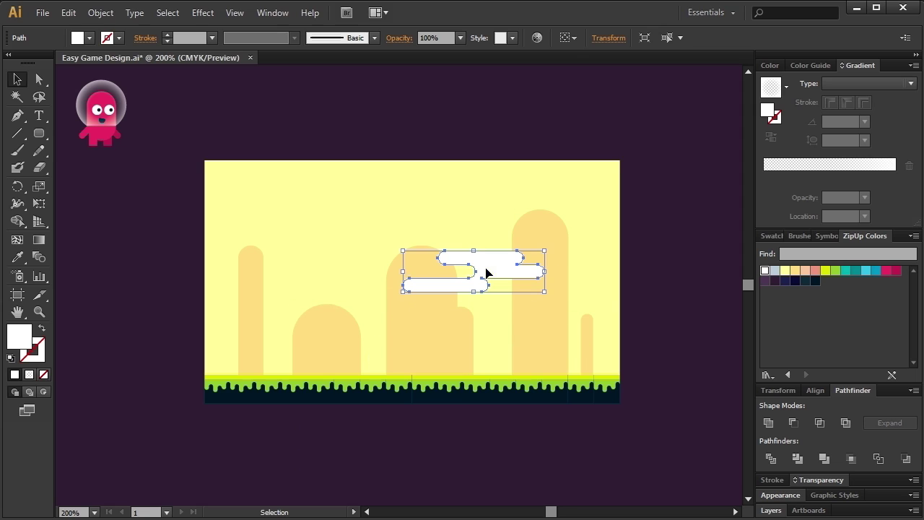
pyautogui.click(813, 481)
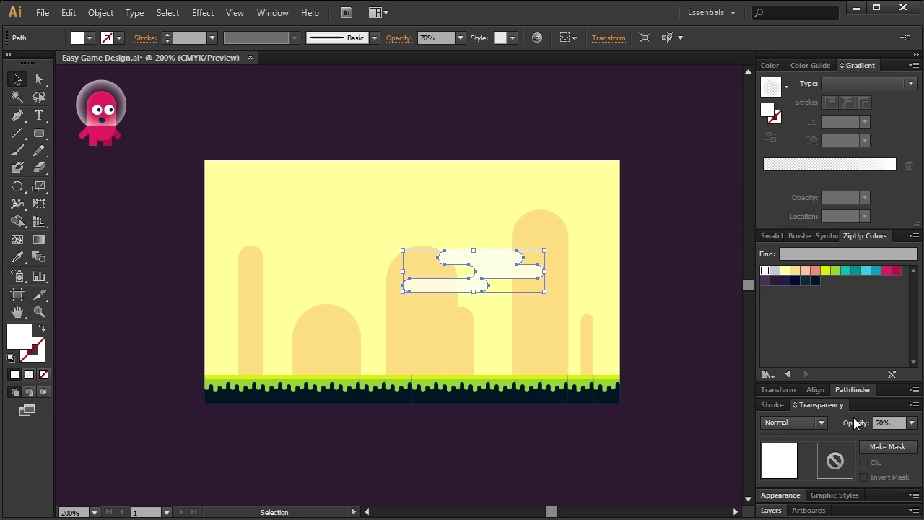
pyautogui.moveTo(402, 251); pyautogui.dragTo(343, 234)
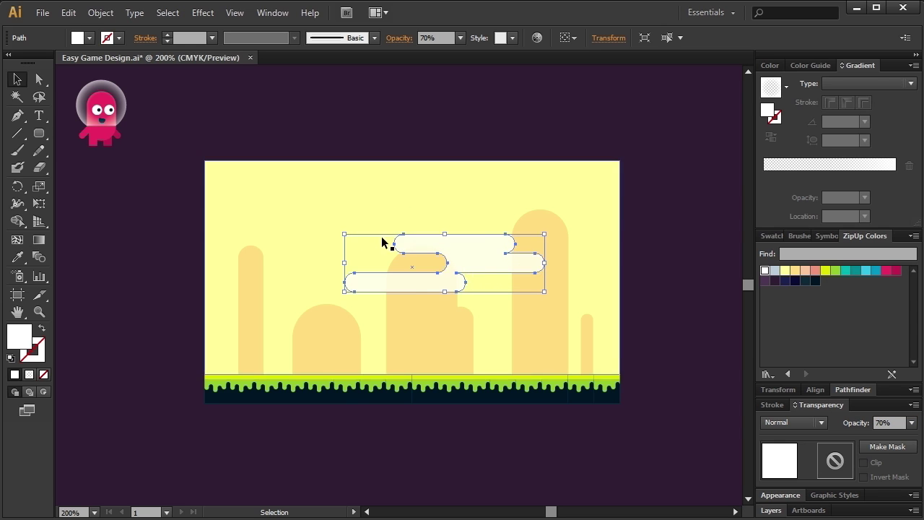
pyautogui.moveTo(476, 265); pyautogui.dragTo(371, 215)
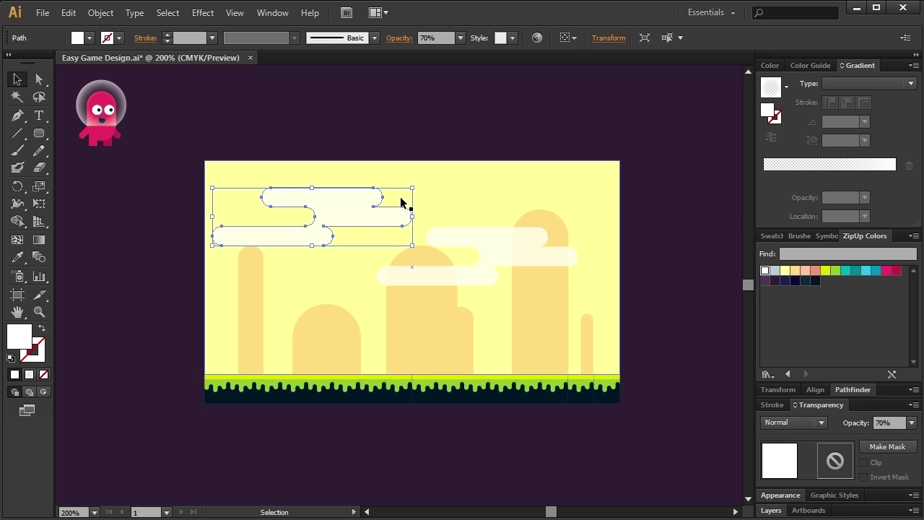
pyautogui.moveTo(411, 186); pyautogui.dragTo(326, 243)
# Reflect the small cloud vertically
pyautogui.rightClick(337, 245)
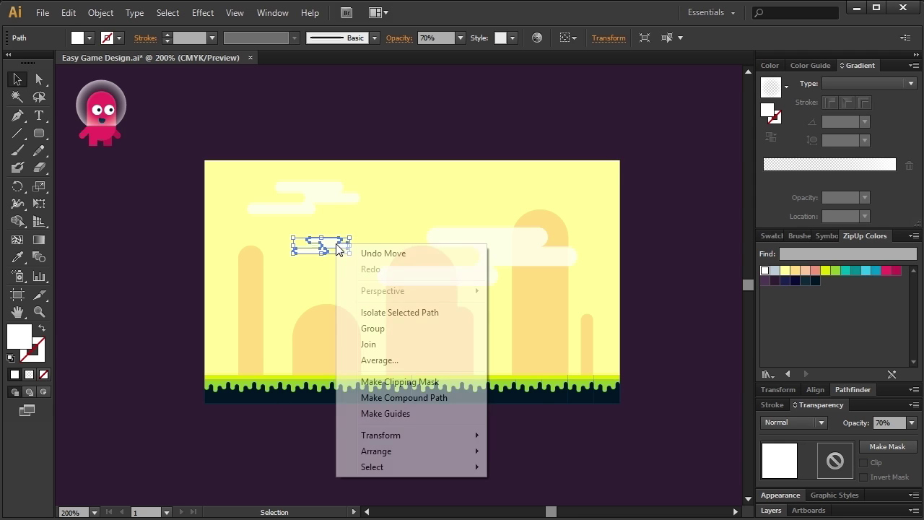
pyautogui.moveTo(398, 437)
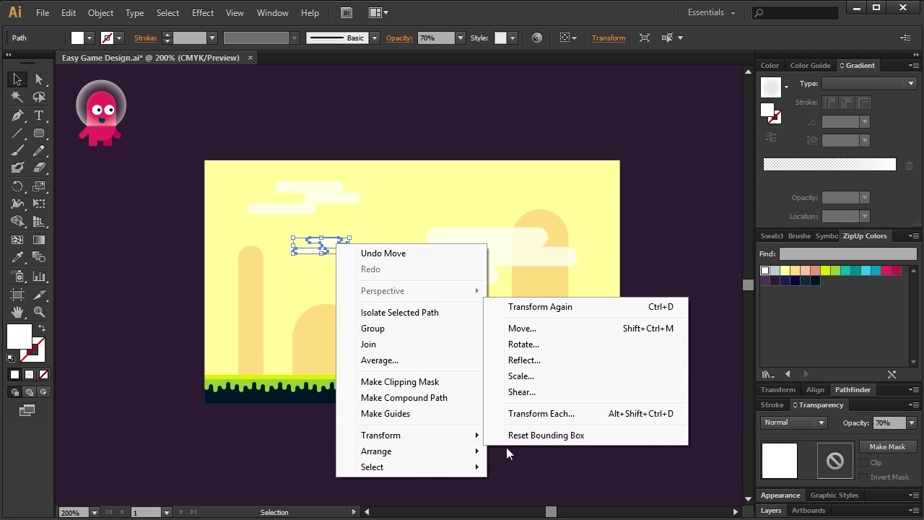
pyautogui.click(523, 360)
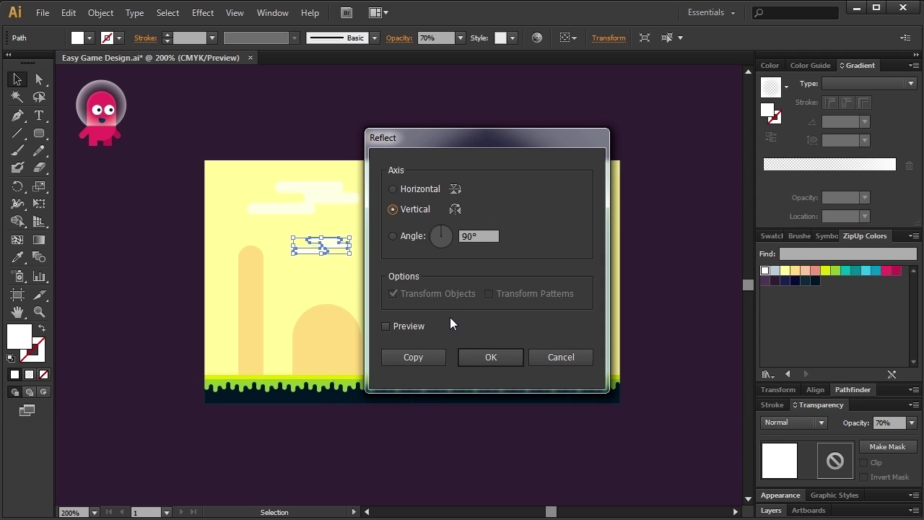
pyautogui.click(490, 358)
# Shrink the pink alien and place it on the grass in front of the left hill
pyautogui.click(105, 128)
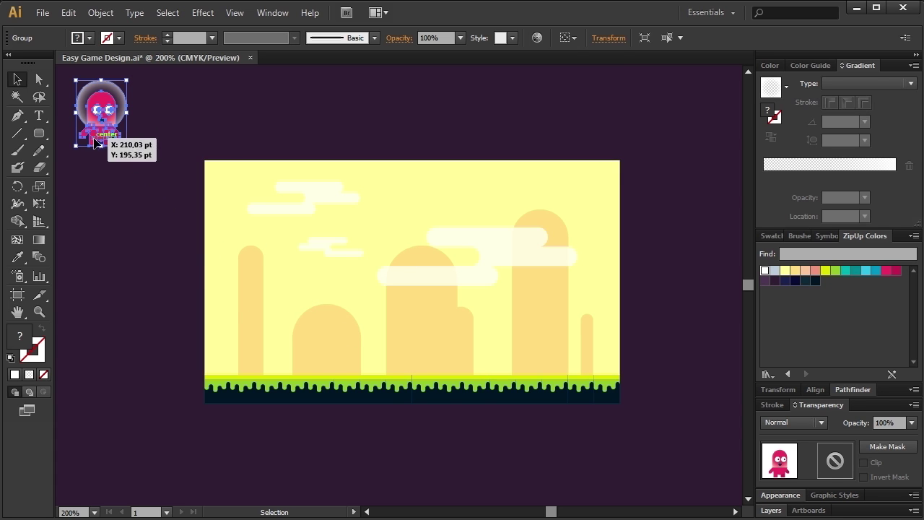
pyautogui.rightClick(79, 123)
pyautogui.click(270, 235)
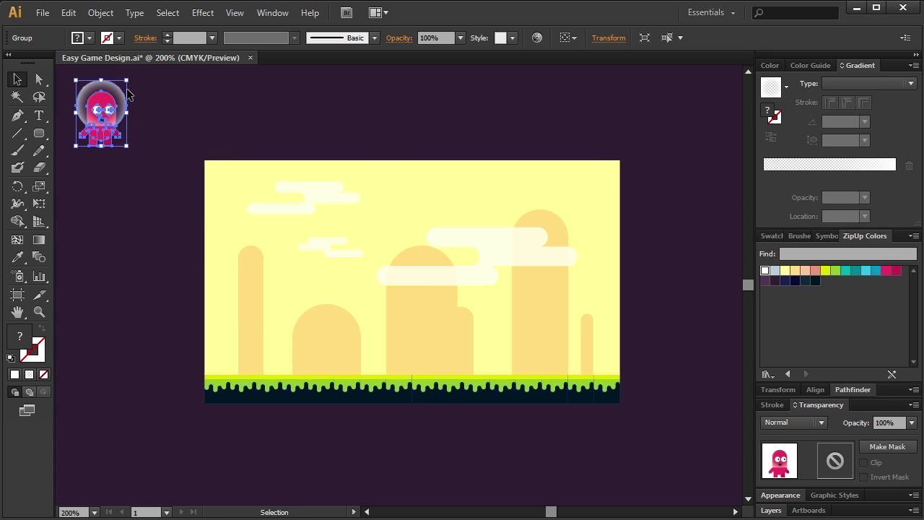
pyautogui.moveTo(127, 82); pyautogui.dragTo(109, 103)
pyautogui.moveTo(94, 131); pyautogui.dragTo(330, 357)
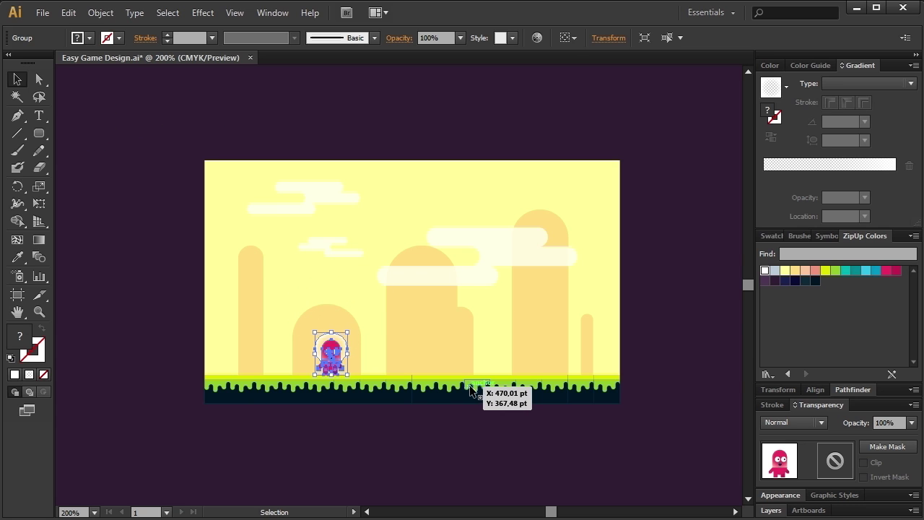
pyautogui.click(456, 482)
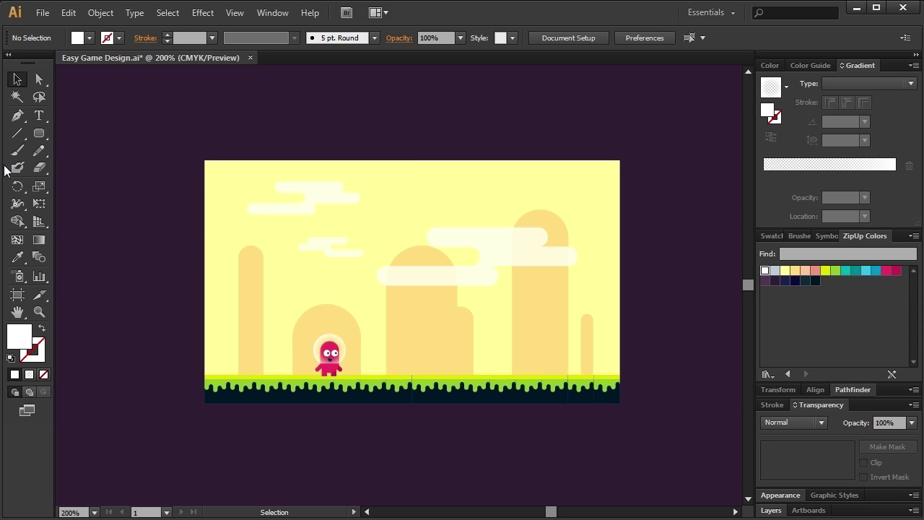
# Draw a small cyan circle in front of the middle hill and enlarge it slightly
pyautogui.moveTo(39, 133); pyautogui.dragTo(79, 166)
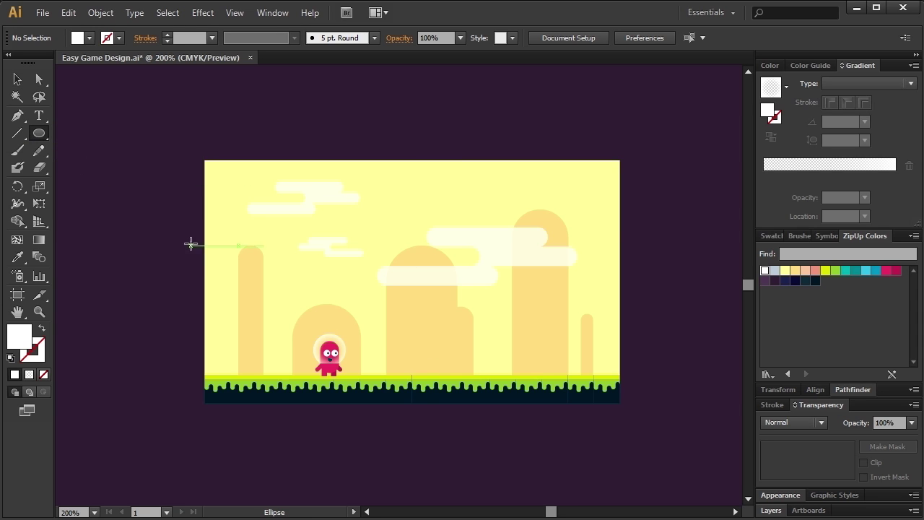
pyautogui.moveTo(408, 338); pyautogui.dragTo(419, 349)
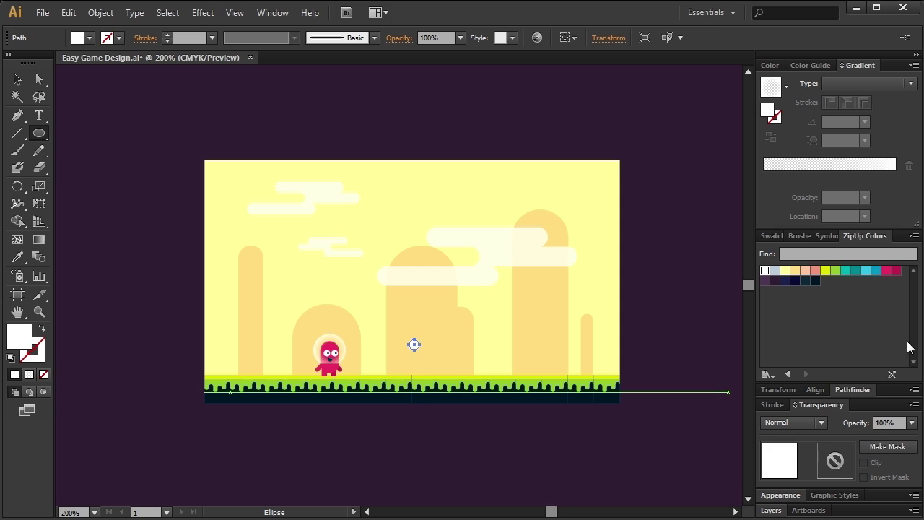
pyautogui.click(865, 270)
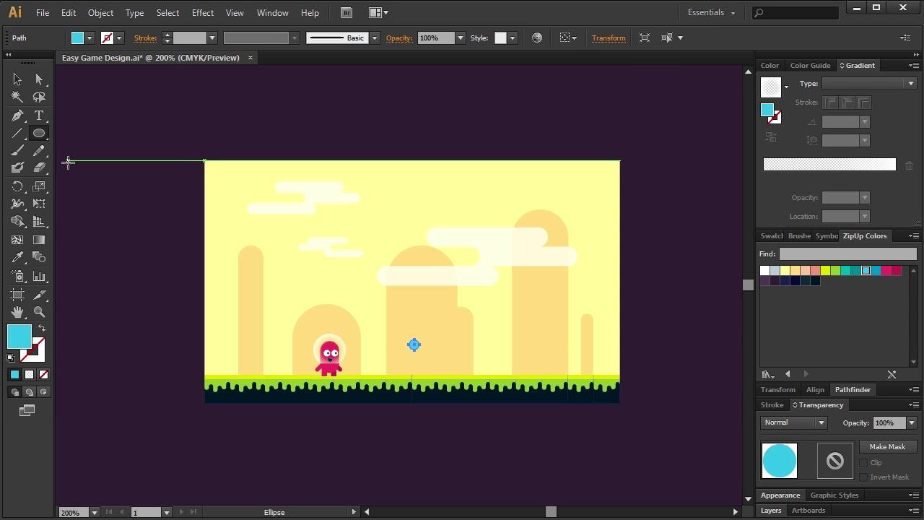
pyautogui.click(18, 85)
pyautogui.click(466, 447)
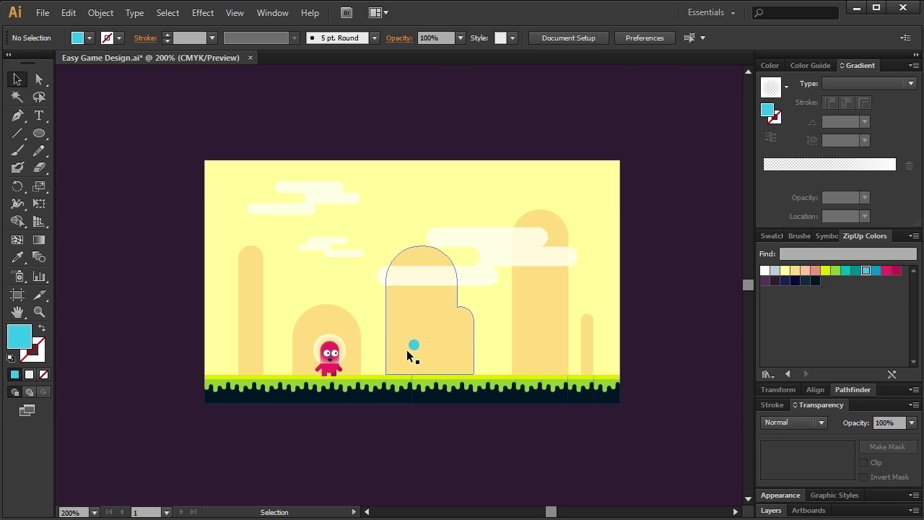
pyautogui.click(413, 345)
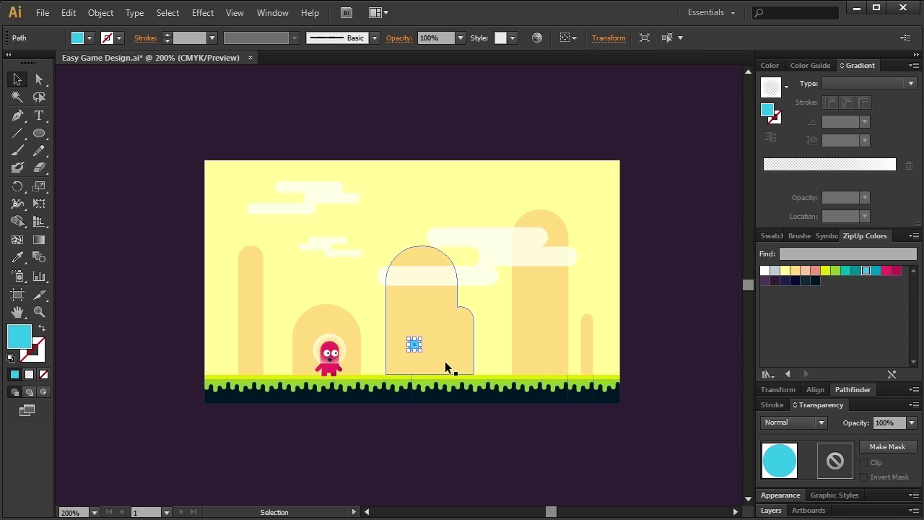
pyautogui.moveTo(422, 336); pyautogui.dragTo(435, 331)
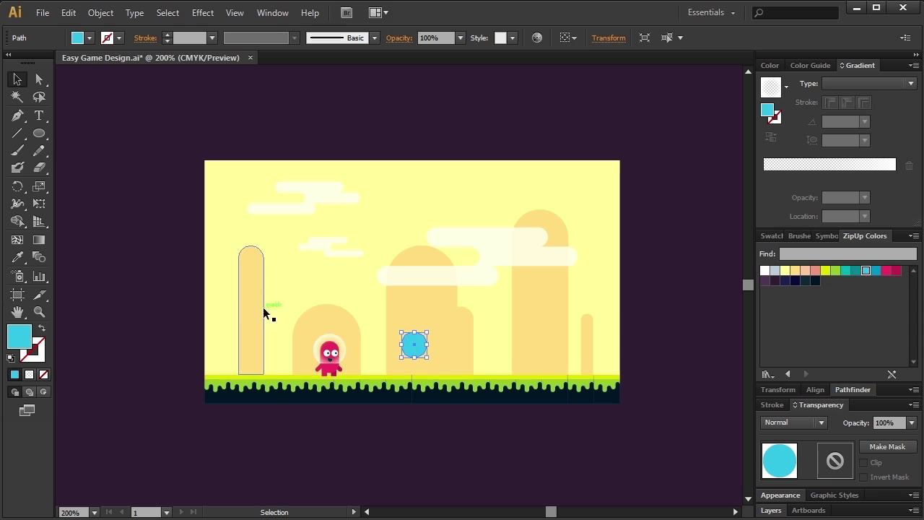
# Apply the helmet's radial gradient to the circle with the outer stop at 100% opacity
pyautogui.click(16, 258)
pyautogui.click(334, 334)
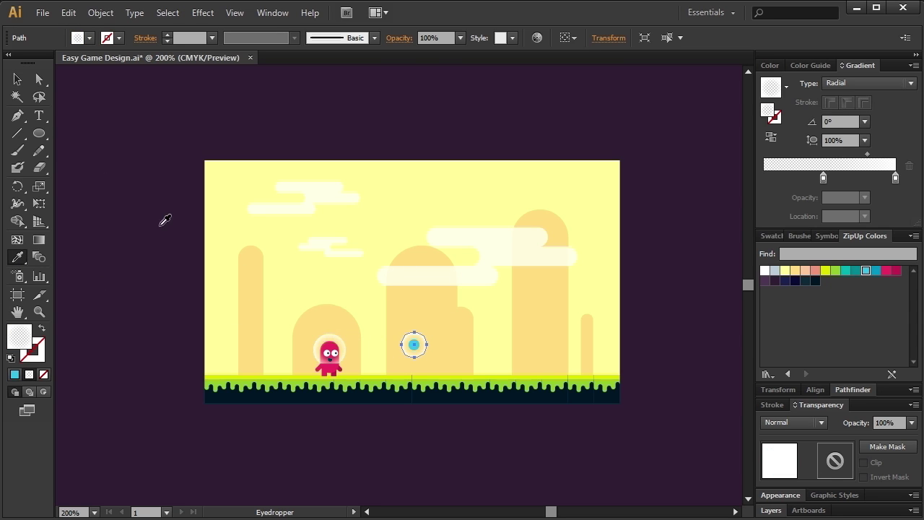
pyautogui.click(20, 82)
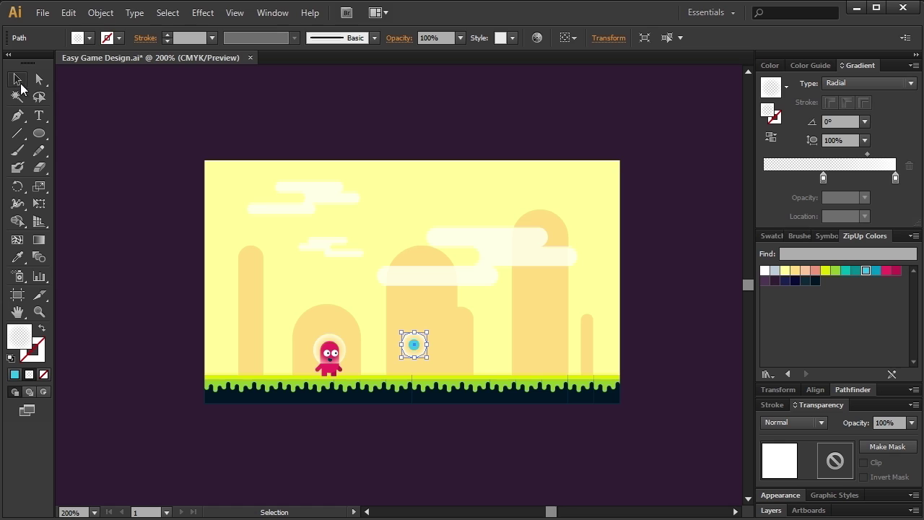
pyautogui.click(895, 179)
pyautogui.click(863, 198)
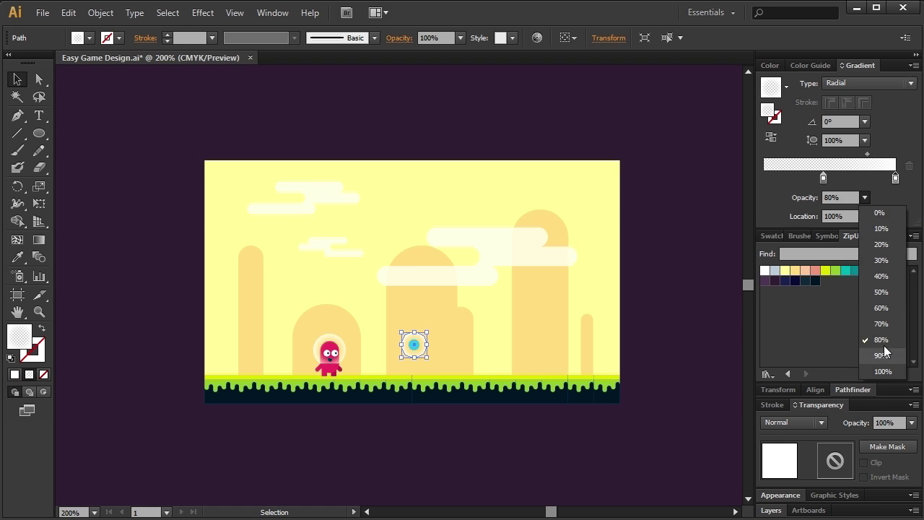
pyautogui.click(875, 370)
pyautogui.click(716, 384)
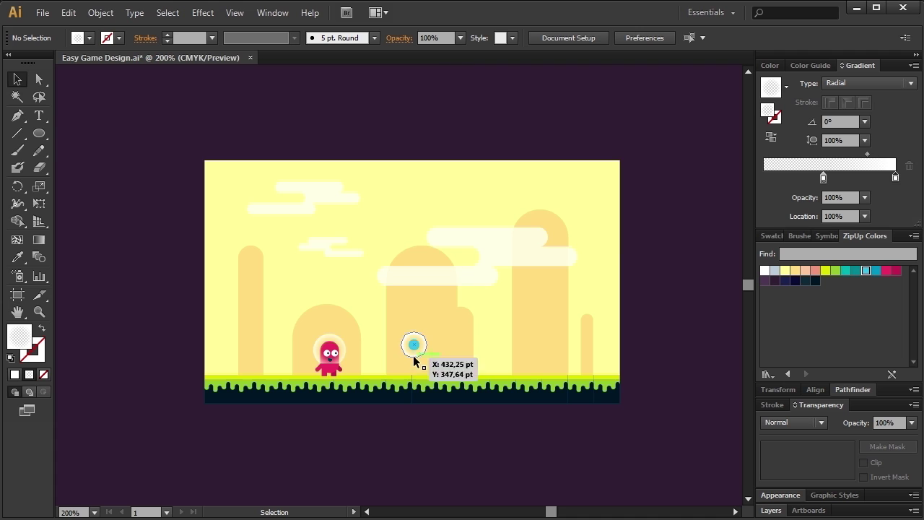
# Scatter copies of the glowing bubble across the scene at varying heights
pyautogui.moveTo(395, 358); pyautogui.dragTo(464, 328)
pyautogui.moveTo(464, 326); pyautogui.dragTo(241, 348)
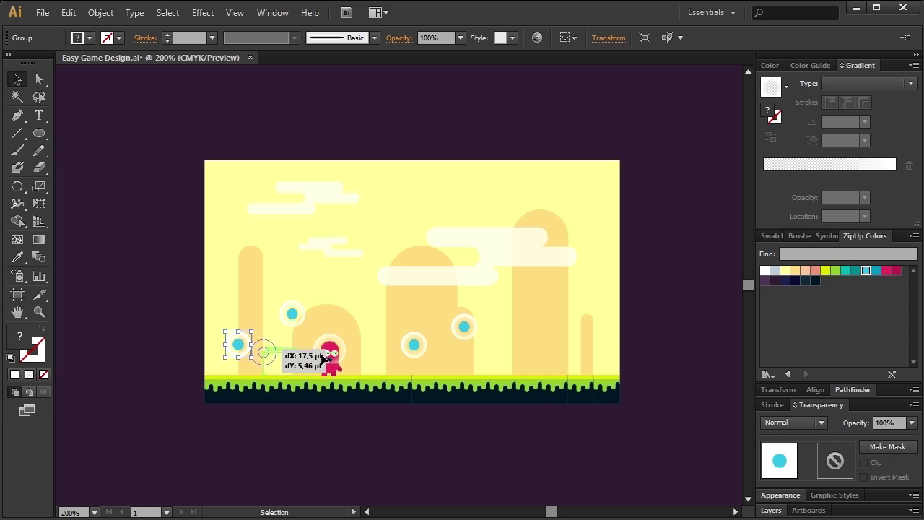
pyautogui.moveTo(322, 357); pyautogui.dragTo(581, 346)
pyautogui.click(565, 448)
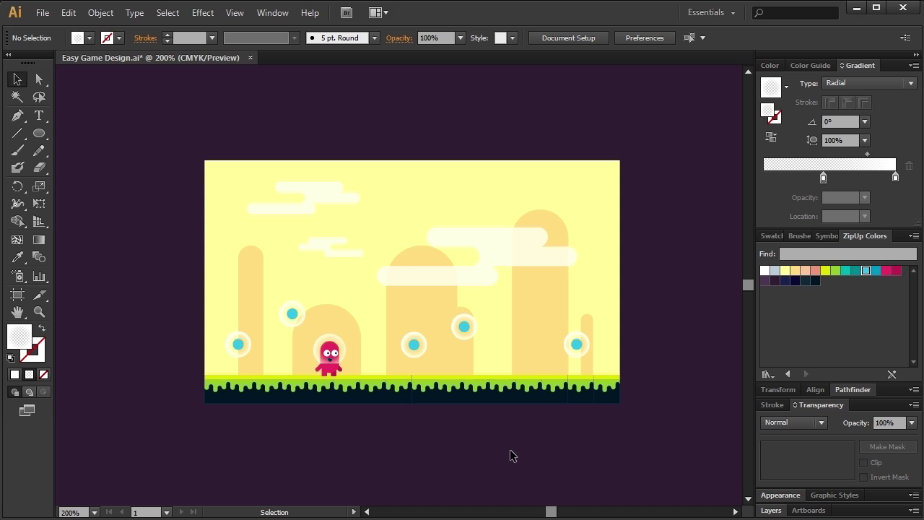
# Duplicate the pink alien below the artboard as an enlarged copy
pyautogui.moveTo(638, 163); pyautogui.dragTo(226, 426)
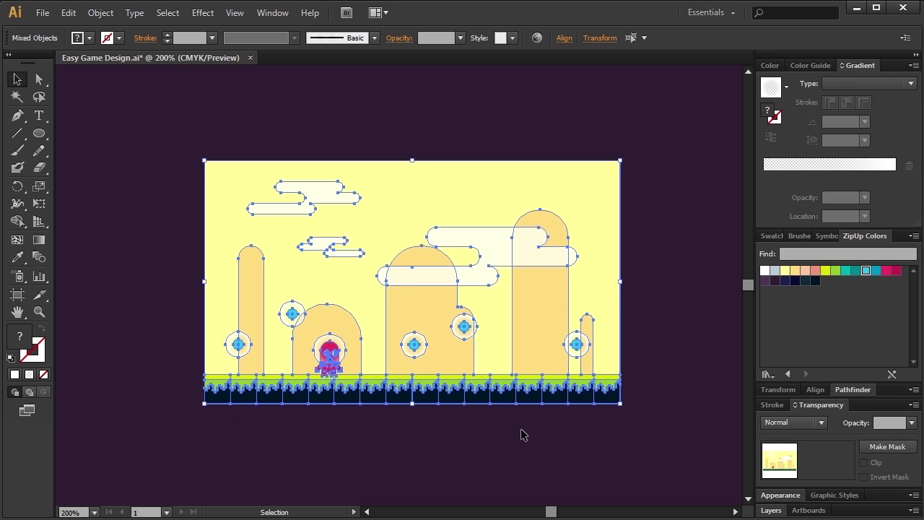
pyautogui.scroll(-1, 523, 434)
pyautogui.click(491, 417)
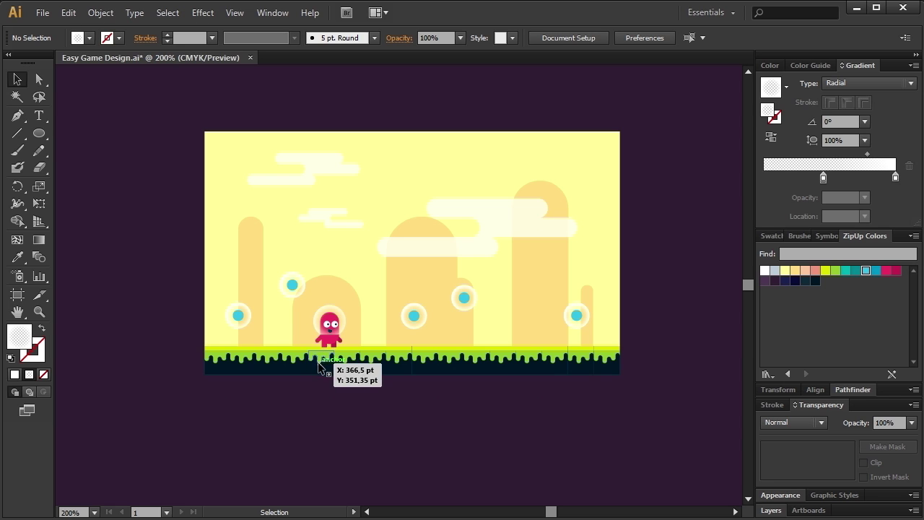
pyautogui.click(325, 337)
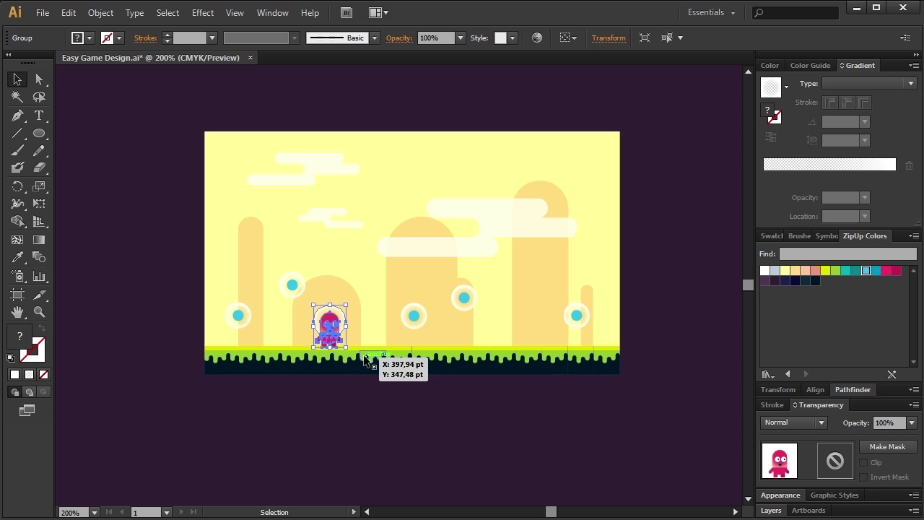
pyautogui.moveTo(330, 334); pyautogui.dragTo(486, 408)
pyautogui.click(541, 438)
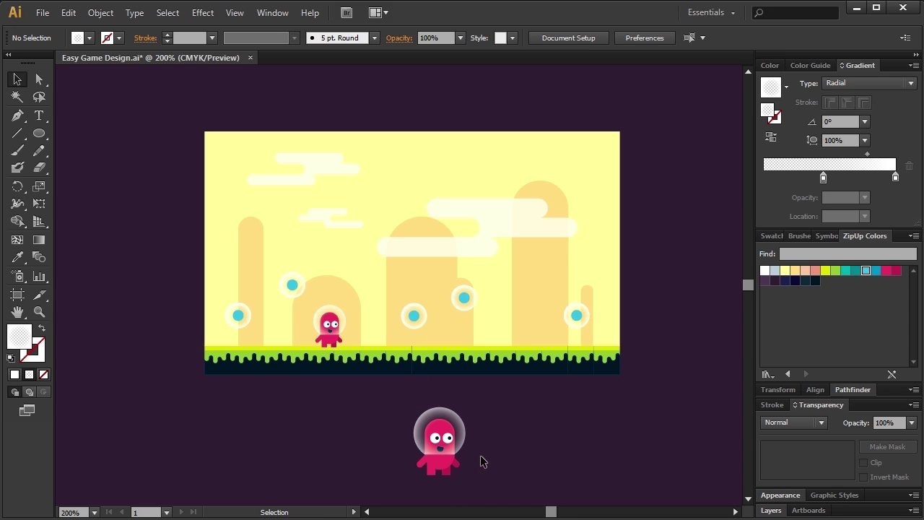
# Ungroup the alien copy and delete its glow bubble
pyautogui.rightClick(459, 424)
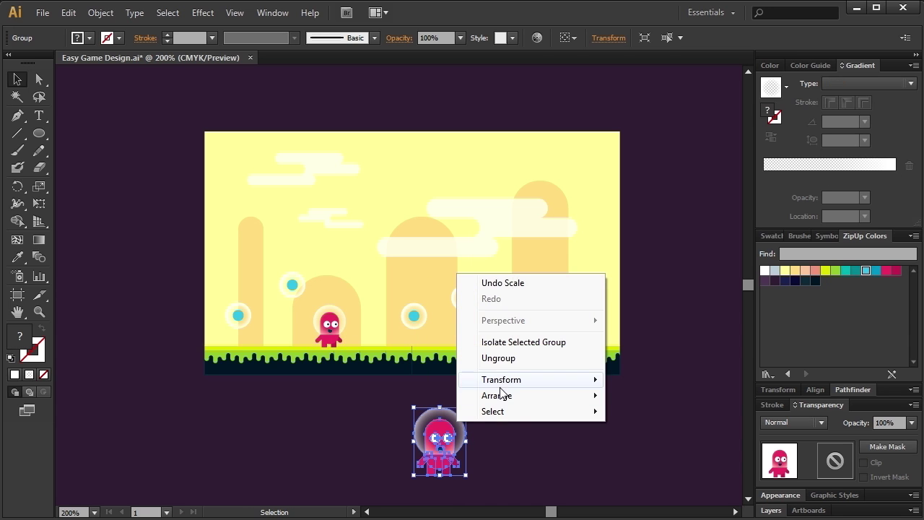
pyautogui.click(505, 358)
pyautogui.click(478, 411)
pyautogui.click(462, 424)
pyautogui.press('Delete')
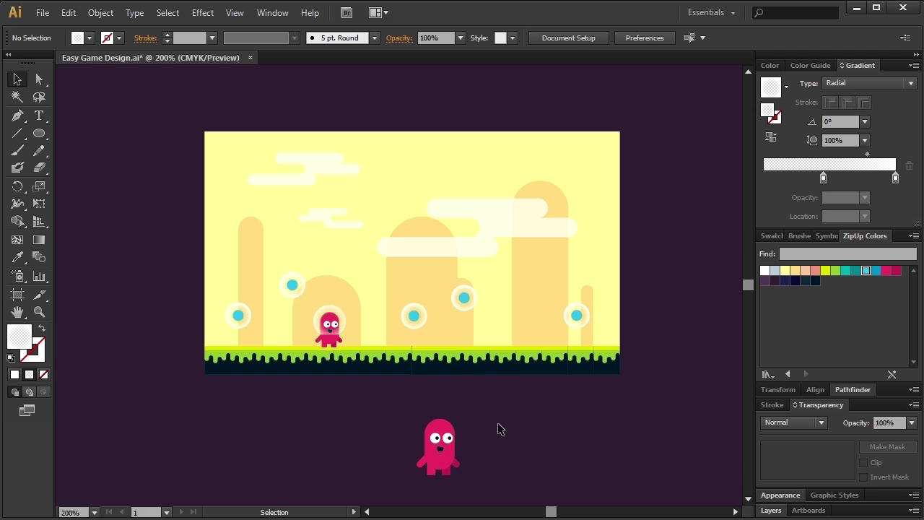
# Separate the copy's eyes and enlarge the eye to make a one-eyed creature
pyautogui.click(444, 438)
pyautogui.rightClick(448, 438)
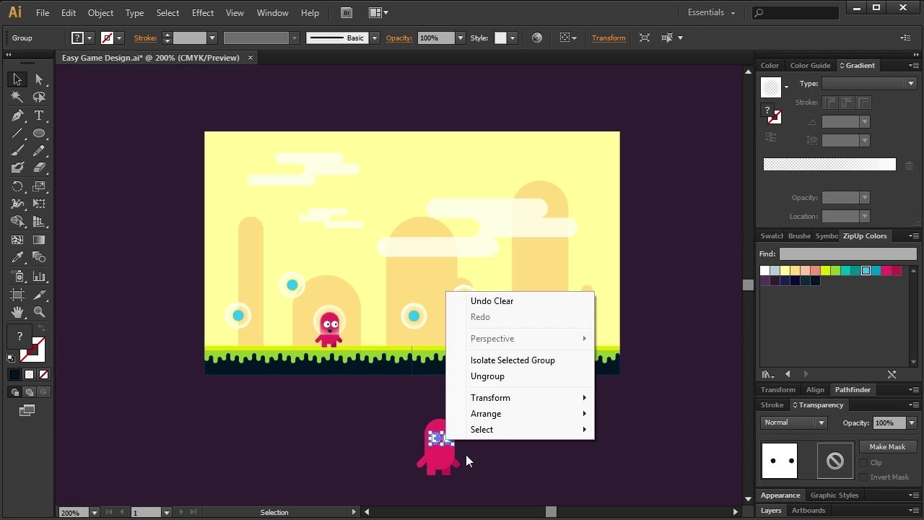
pyautogui.click(485, 375)
pyautogui.click(458, 439)
pyautogui.click(464, 452)
pyautogui.keyDown('shift'); pyautogui.click(462, 462); pyautogui.keyUp('shift')
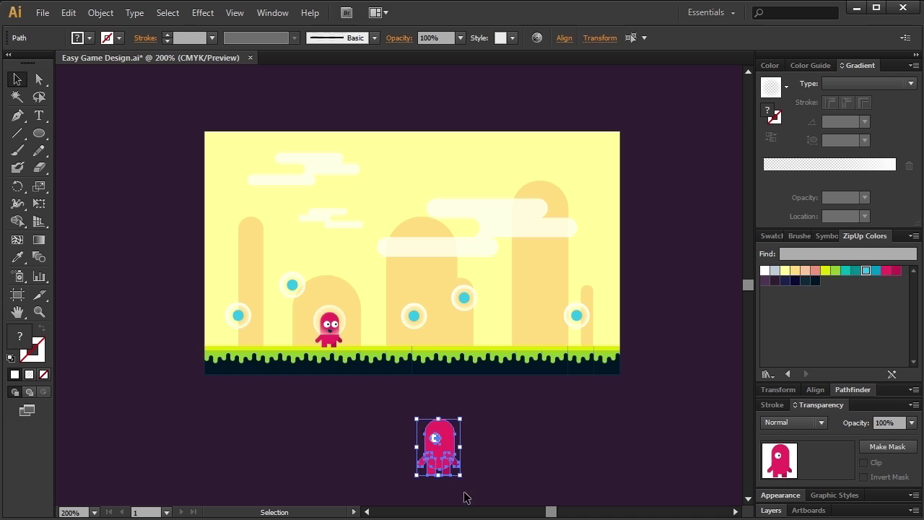
pyautogui.moveTo(461, 477)
pyautogui.mouseDown()
pyautogui.moveTo(472, 488)
pyautogui.moveTo(465, 469)
pyautogui.mouseUp()
pyautogui.click(478, 437)
pyautogui.click(441, 443)
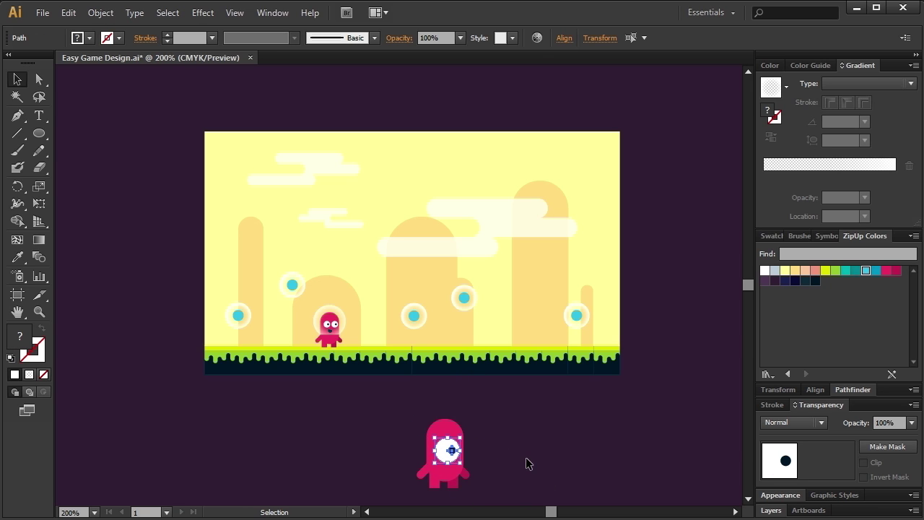
pyautogui.click(531, 463)
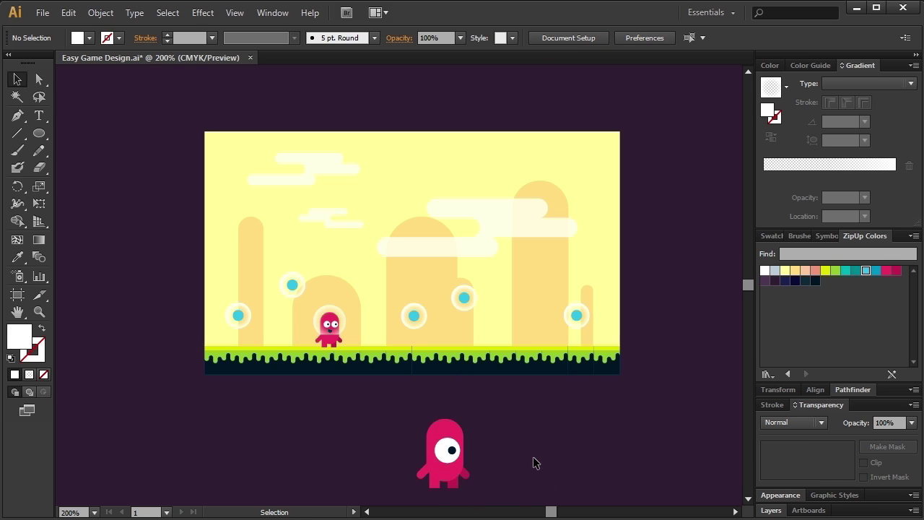
# Shorten the monster's body by lowering its top anchor points
pyautogui.click(39, 80)
pyautogui.moveTo(408, 416); pyautogui.dragTo(479, 441)
pyautogui.moveTo(483, 408); pyautogui.dragTo(391, 438)
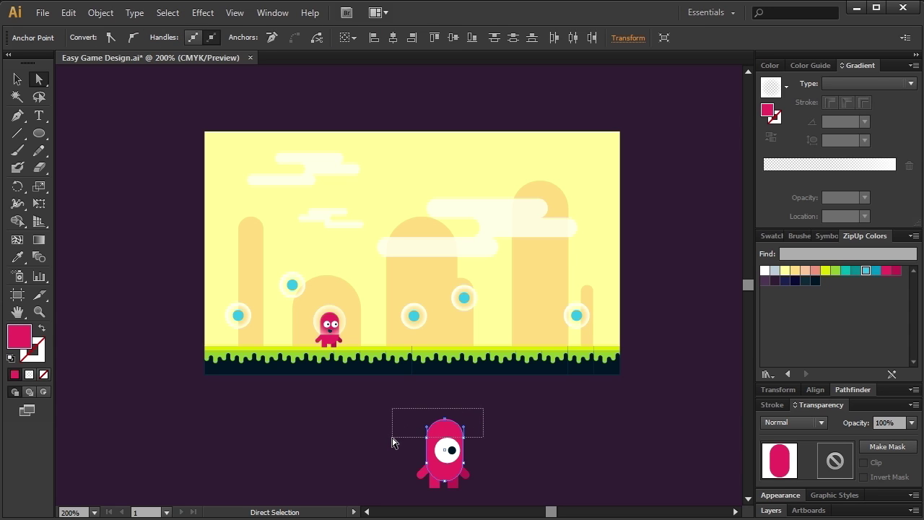
pyautogui.press('Down')
pyautogui.press('Down')
pyautogui.press('Down')
pyautogui.press('Down')
pyautogui.press('Down')
pyautogui.press('Down')
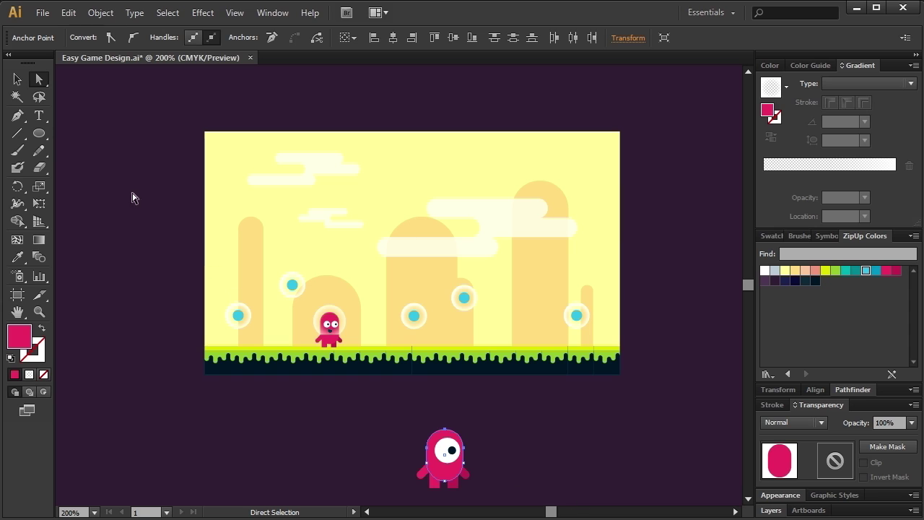
pyautogui.click(18, 76)
pyautogui.click(515, 429)
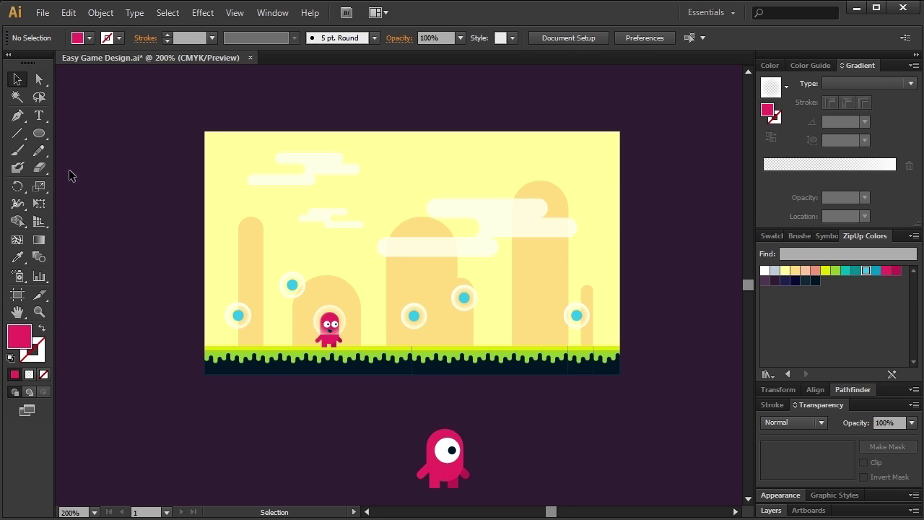
# Draw a rectangle, tilt it about 25 degrees and position it over the head
pyautogui.click(39, 134)
pyautogui.moveTo(42, 137); pyautogui.dragTo(78, 132)
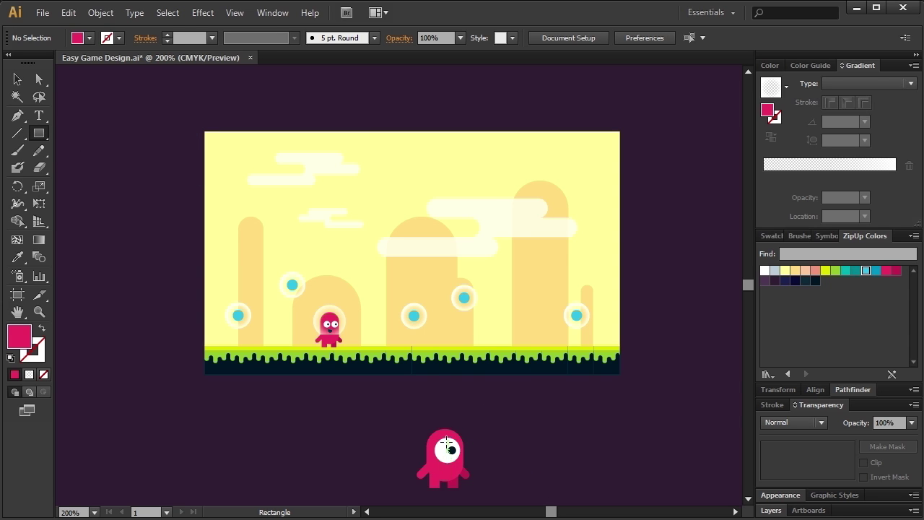
pyautogui.moveTo(494, 421); pyautogui.dragTo(560, 454)
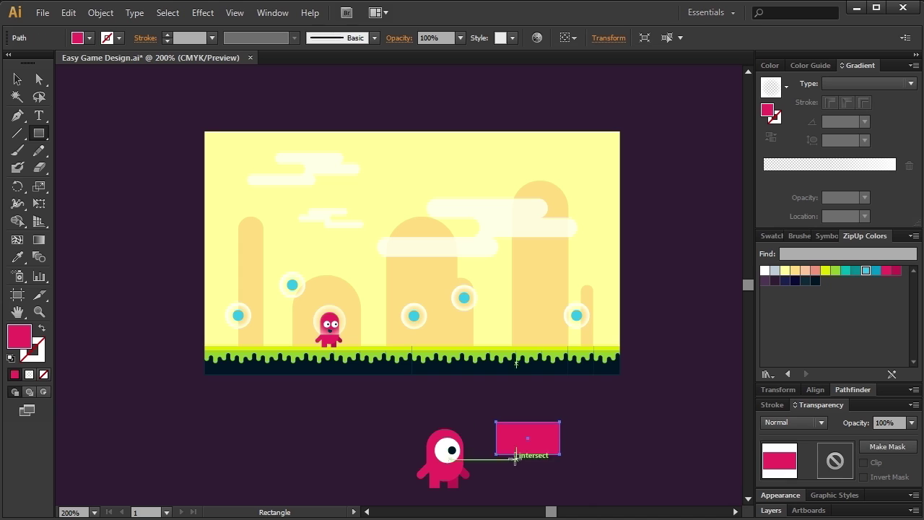
pyautogui.click(18, 79)
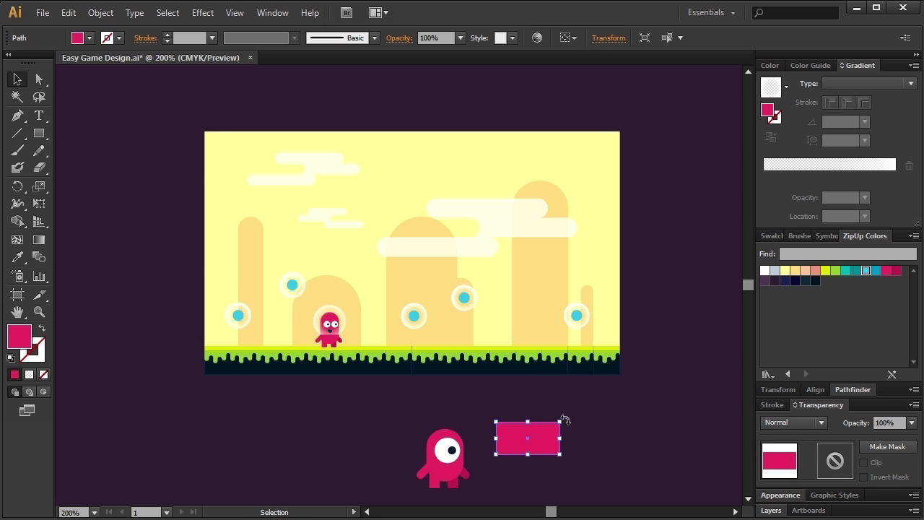
pyautogui.moveTo(563, 420); pyautogui.dragTo(470, 433)
pyautogui.hotkey('ctrl', 'shift', 'a')
# Divide the head with the tilted rectangle and delete the cut-off pieces to form a slanted brow
pyautogui.click(453, 430)
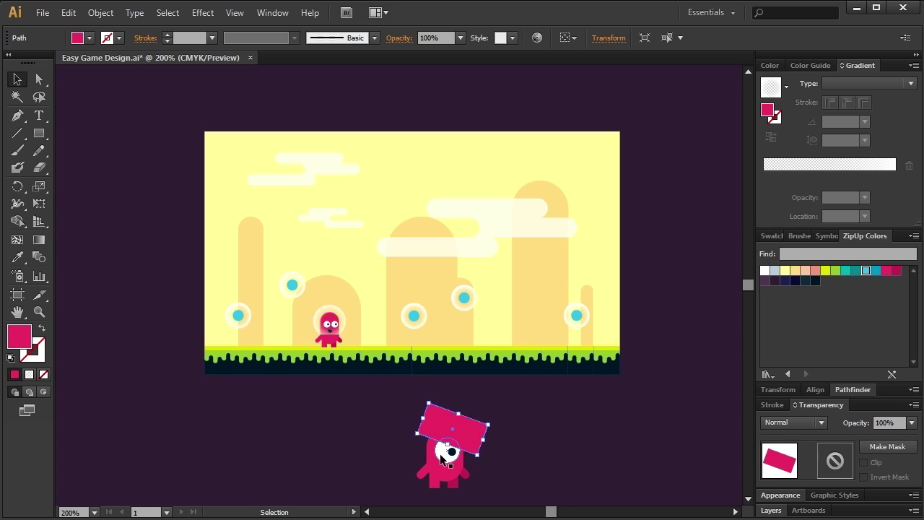
pyautogui.keyDown('shift'); pyautogui.click(452, 451); pyautogui.keyUp('shift')
pyautogui.click(851, 389)
pyautogui.click(770, 458)
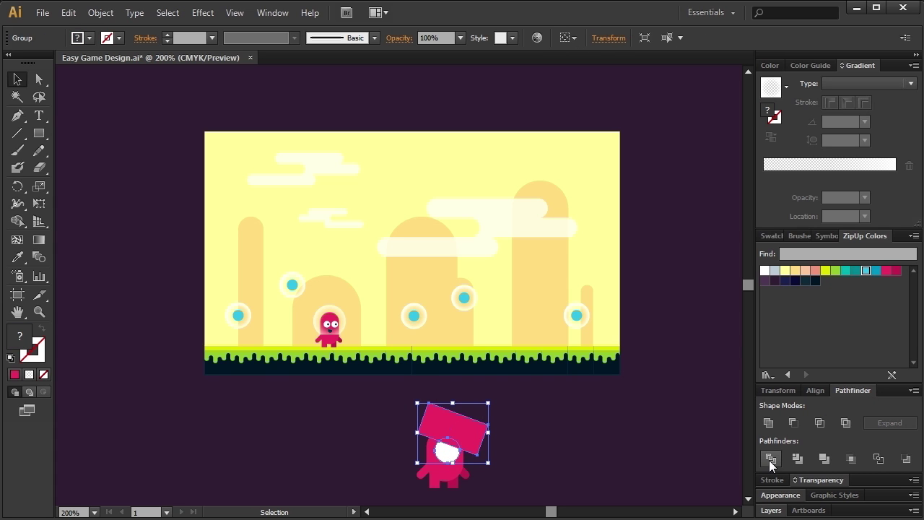
pyautogui.rightClick(472, 428)
pyautogui.click(544, 435)
pyautogui.press('Delete')
pyautogui.moveTo(505, 415); pyautogui.dragTo(454, 451)
pyautogui.press('Delete')
# Bring the pupil in front of the eye and recolour the monster's shapes teal
pyautogui.keyDown('shift'); pyautogui.click(454, 451); pyautogui.keyUp('shift')
pyautogui.rightClick(454, 451)
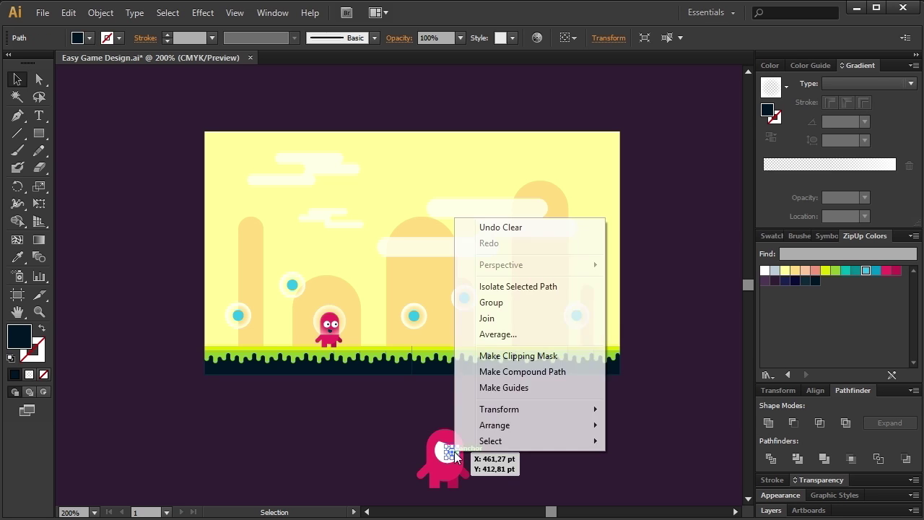
pyautogui.click(646, 429)
pyautogui.click(657, 430)
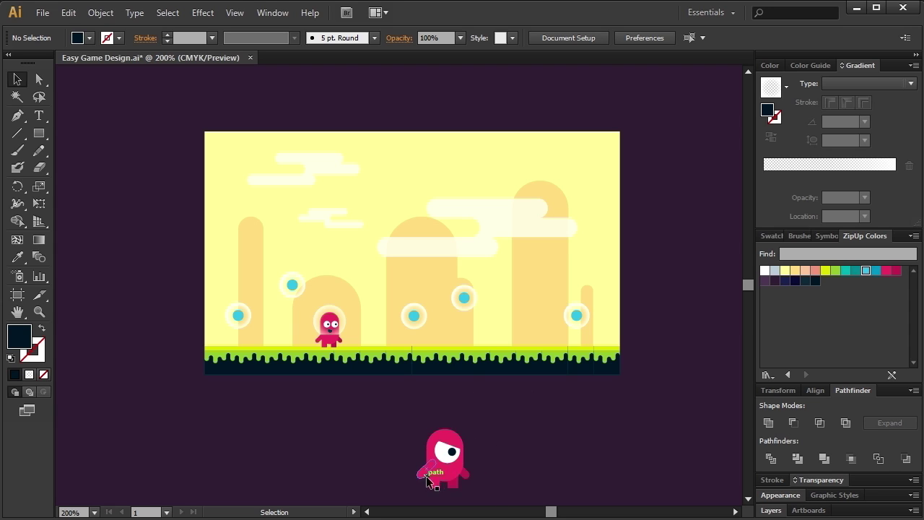
pyautogui.moveTo(402, 469); pyautogui.dragTo(464, 482)
pyautogui.click(850, 271)
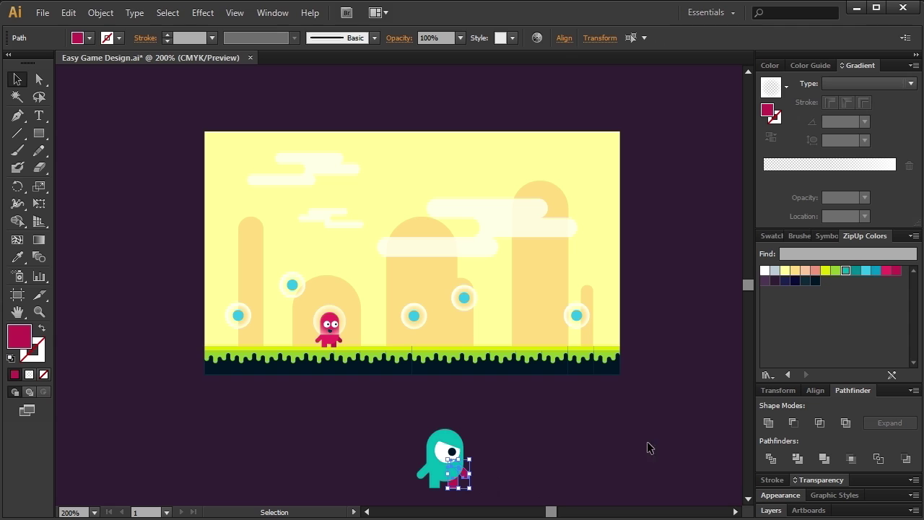
# Turn the remaining leg teal and add a dark navy rounded-rectangle horn behind the head
pyautogui.click(855, 270)
pyautogui.click(570, 450)
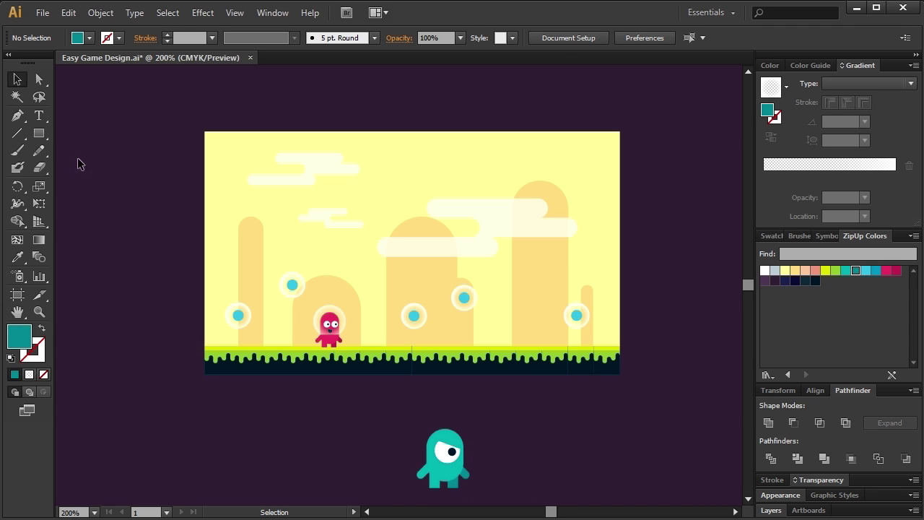
pyautogui.moveTo(39, 133); pyautogui.dragTo(83, 151)
pyautogui.moveTo(377, 426); pyautogui.dragTo(382, 448)
pyautogui.click(815, 281)
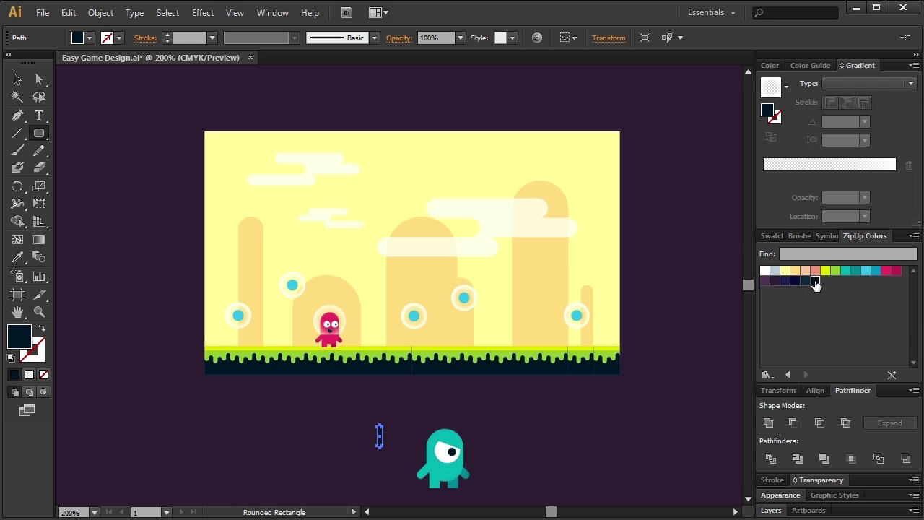
pyautogui.press('v')
pyautogui.hotkey('shift', 'Right')
pyautogui.hotkey('shift', 'Right')
pyautogui.hotkey('shift', 'Right')
pyautogui.hotkey('shift', 'Right')
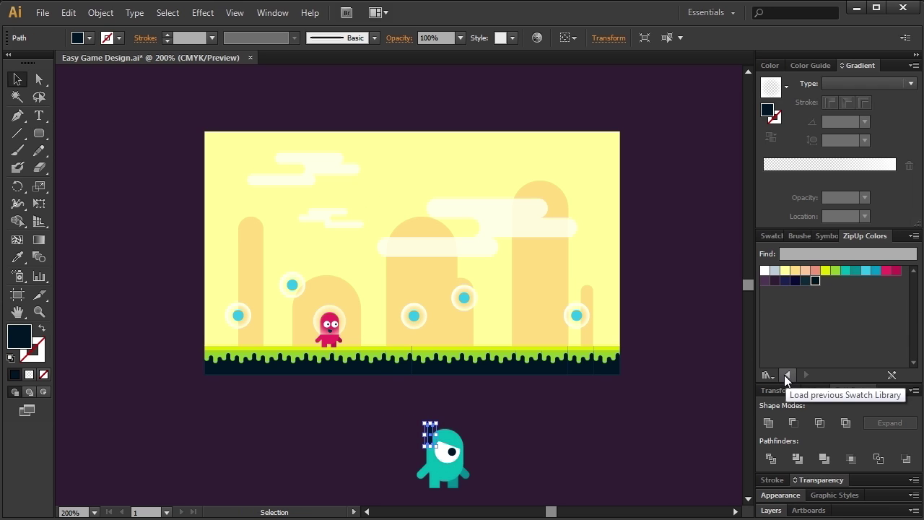
pyautogui.hotkey('ctrl', '[')
pyautogui.hotkey('ctrl', '[')
pyautogui.click(664, 452)
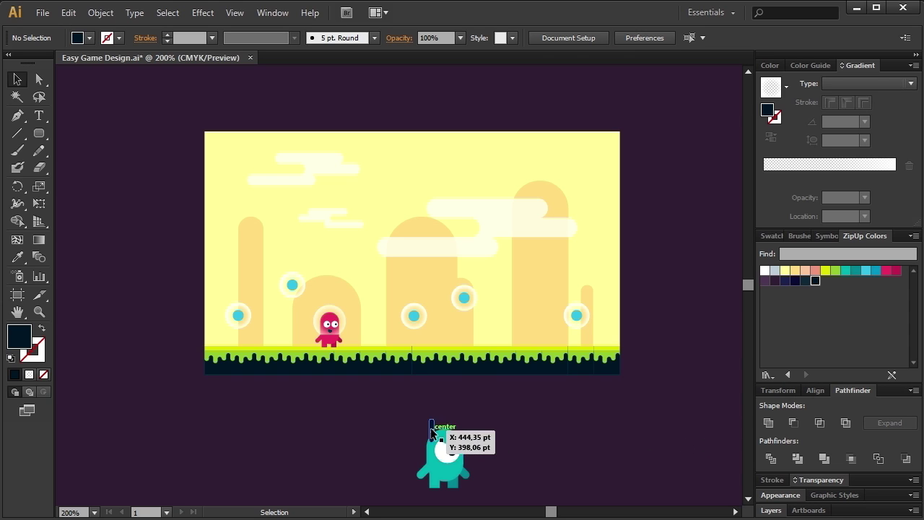
# Paste a second horn in front, shift it right and send it behind the head
pyautogui.click(431, 427)
pyautogui.click(546, 449)
pyautogui.click(433, 423)
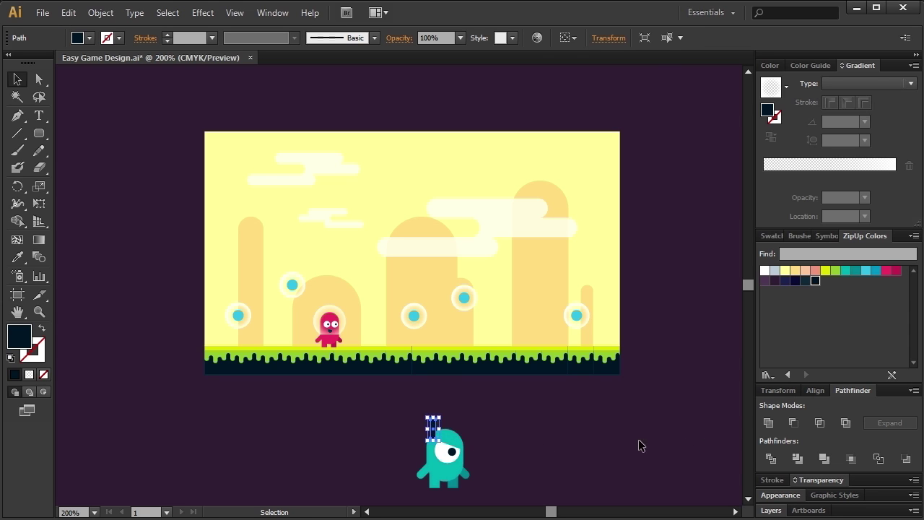
pyautogui.hotkey('ctrl', 'c')
pyautogui.hotkey('ctrl', 'f')
pyautogui.hotkey('shift', 'Right')
pyautogui.hotkey('ctrl', '[')
pyautogui.hotkey('ctrl', '[')
pyautogui.click(554, 476)
# Enlarge the whole teal monster
pyautogui.moveTo(514, 493); pyautogui.dragTo(457, 453)
pyautogui.rightClick(459, 448)
pyautogui.moveTo(523, 429)
pyautogui.click(632, 436)
pyautogui.moveTo(471, 417); pyautogui.dragTo(483, 397)
# Draw a cyan rounded bar to the right of the monster
pyautogui.click(550, 476)
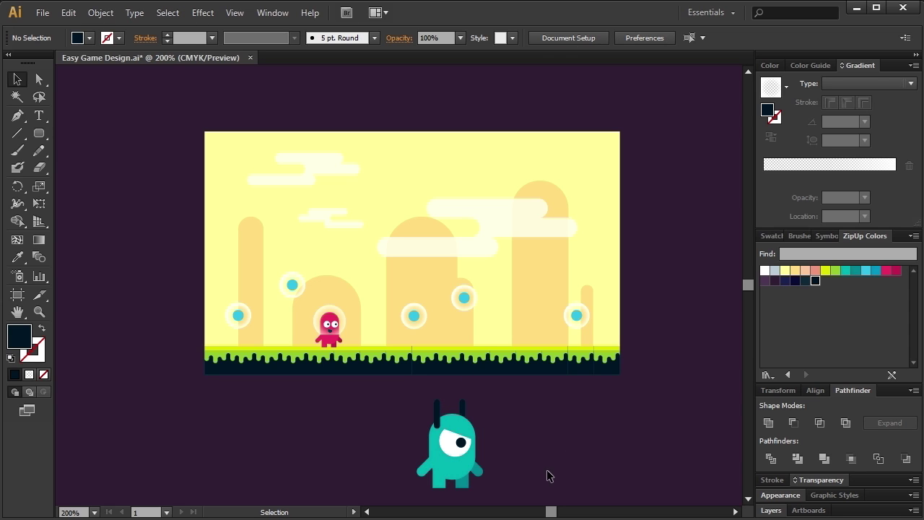
pyautogui.click(39, 132)
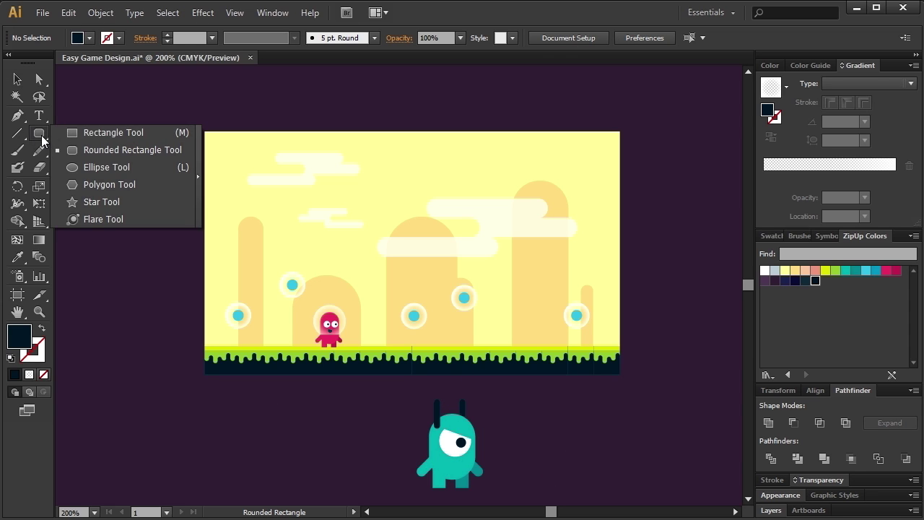
pyautogui.moveTo(507, 443); pyautogui.dragTo(561, 451)
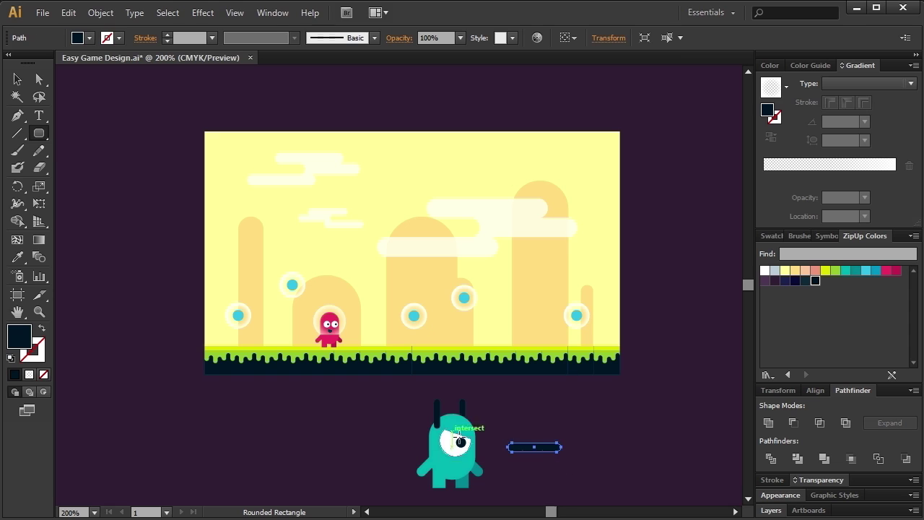
pyautogui.click(17, 79)
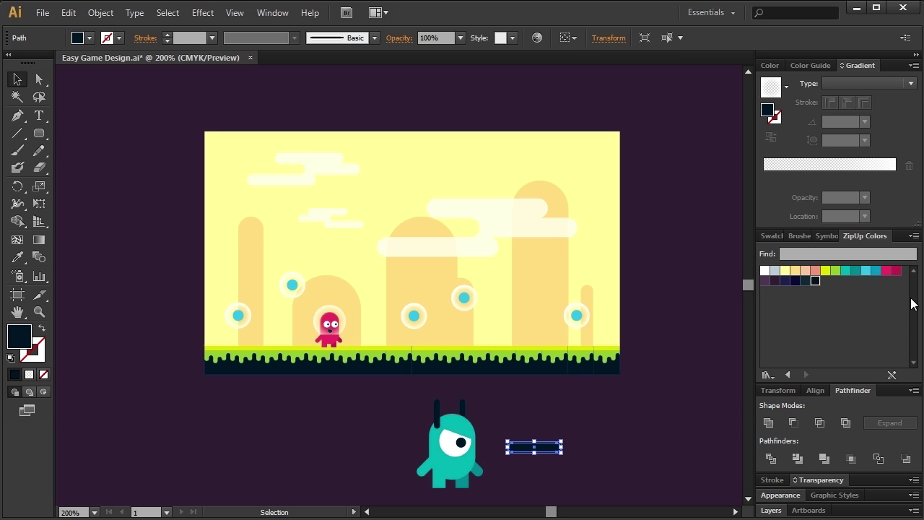
pyautogui.click(875, 271)
pyautogui.moveTo(552, 454); pyautogui.dragTo(583, 443)
pyautogui.click(613, 457)
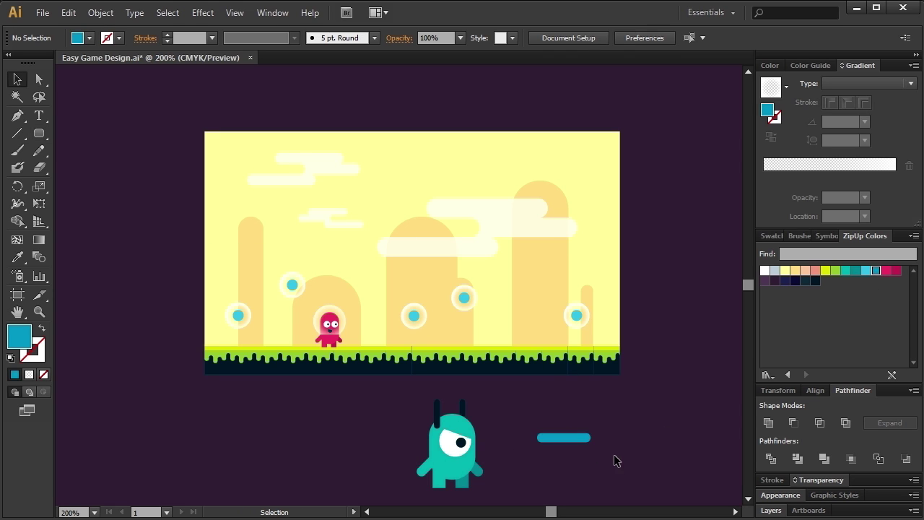
# Rotate a copy of the bar upright and duplicate it to form an H shape
pyautogui.click(581, 438)
pyautogui.keyDown('ctrl'); pyautogui.click(577, 466); pyautogui.keyUp('ctrl')
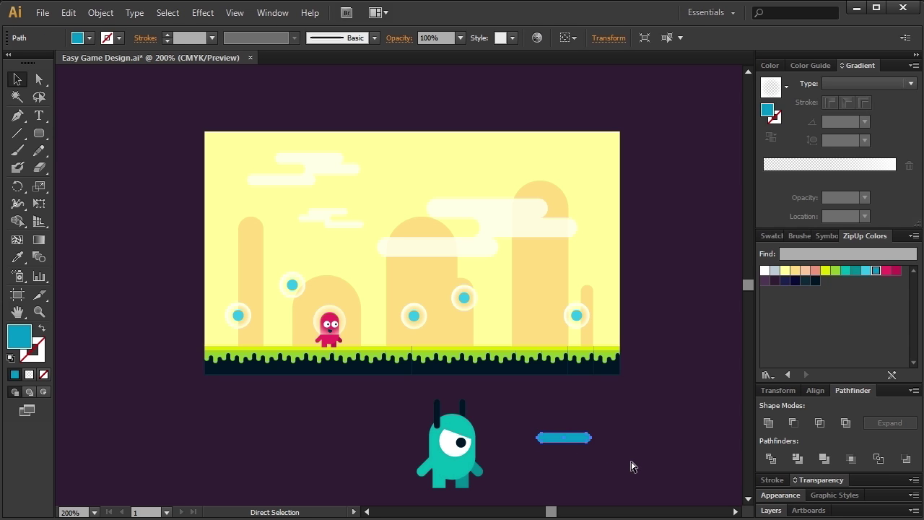
pyautogui.click(584, 437)
pyautogui.moveTo(594, 433); pyautogui.dragTo(556, 446)
pyautogui.click(570, 487)
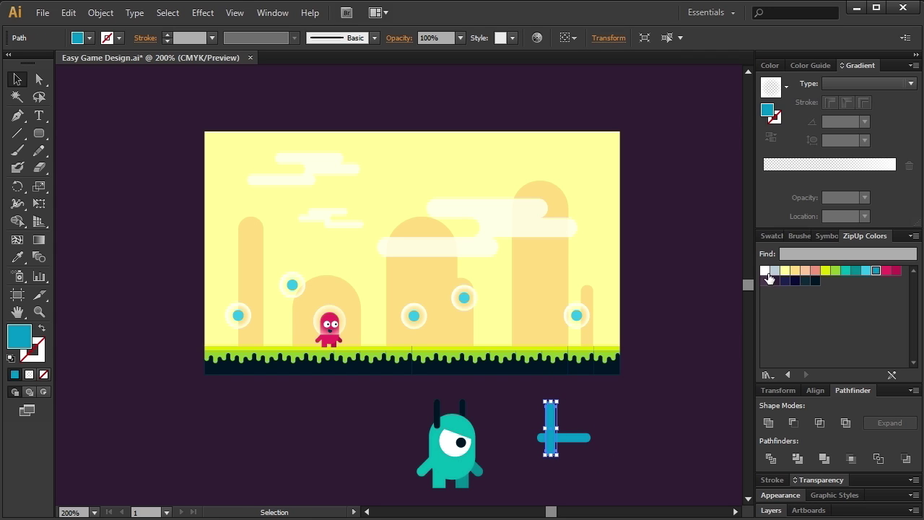
pyautogui.hotkey('alt', 'Right')
pyautogui.press('Right')
pyautogui.press('Right')
pyautogui.press('Right')
pyautogui.press('Right')
pyautogui.press('Right')
pyautogui.press('Right')
pyautogui.press('Right')
pyautogui.press('Right')
pyautogui.press('Right')
pyautogui.press('Right')
pyautogui.press('Right')
pyautogui.press('Right')
pyautogui.press('Right')
pyautogui.press('Right')
pyautogui.press('Right')
pyautogui.press('Right')
pyautogui.press('Right')
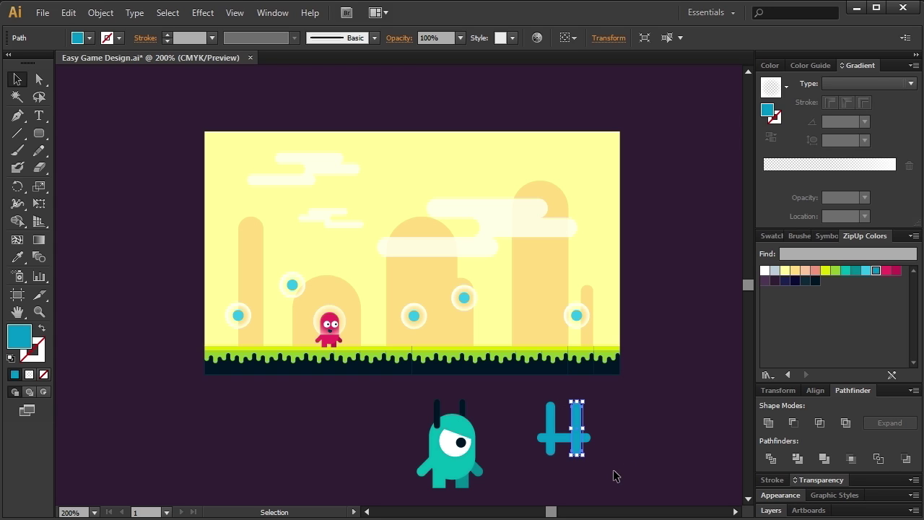
# Fill the H's uprights white and nudge them up and left
pyautogui.moveTo(546, 449); pyautogui.dragTo(545, 447)
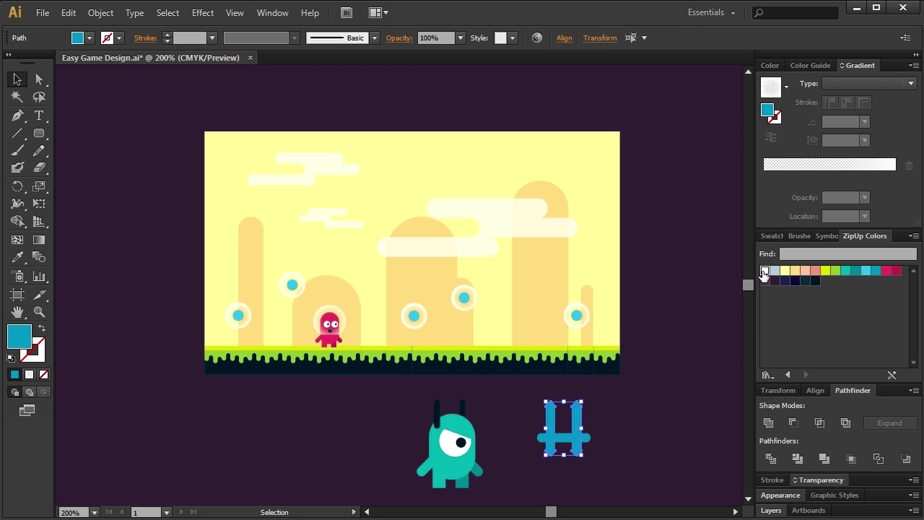
pyautogui.click(763, 271)
pyautogui.click(615, 457)
pyautogui.moveTo(603, 476); pyautogui.dragTo(540, 452)
pyautogui.press('Up')
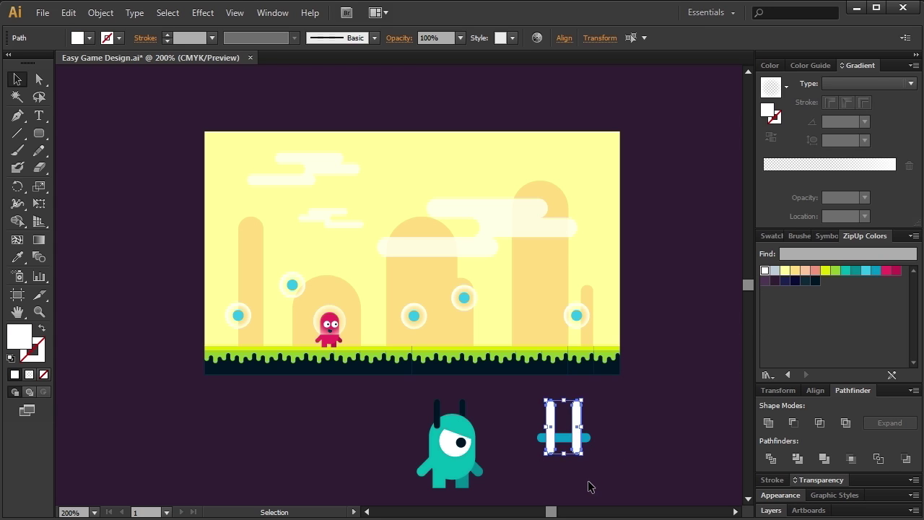
pyautogui.press('Left')
pyautogui.click(606, 488)
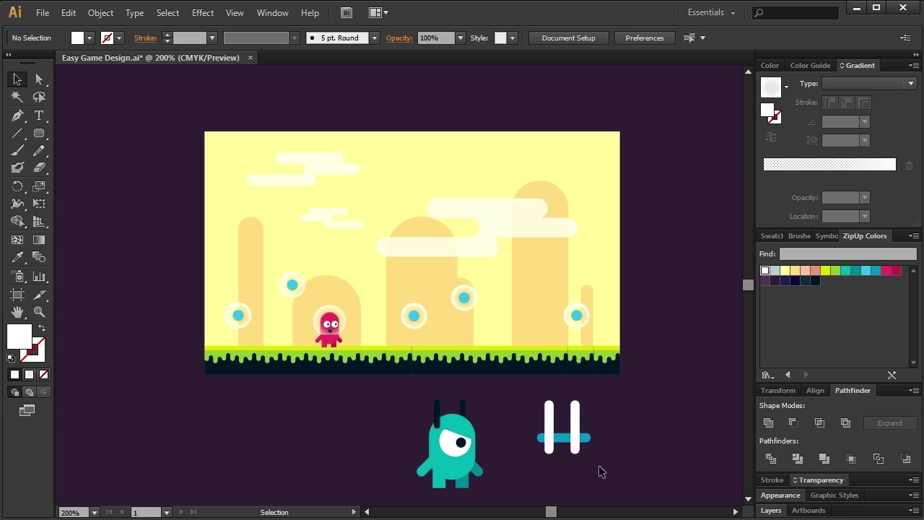
# Divide the H with a covering rectangle and delete the unwanted pieces
pyautogui.moveTo(39, 133); pyautogui.dragTo(86, 132)
pyautogui.moveTo(636, 401); pyautogui.dragTo(545, 442)
pyautogui.click(17, 80)
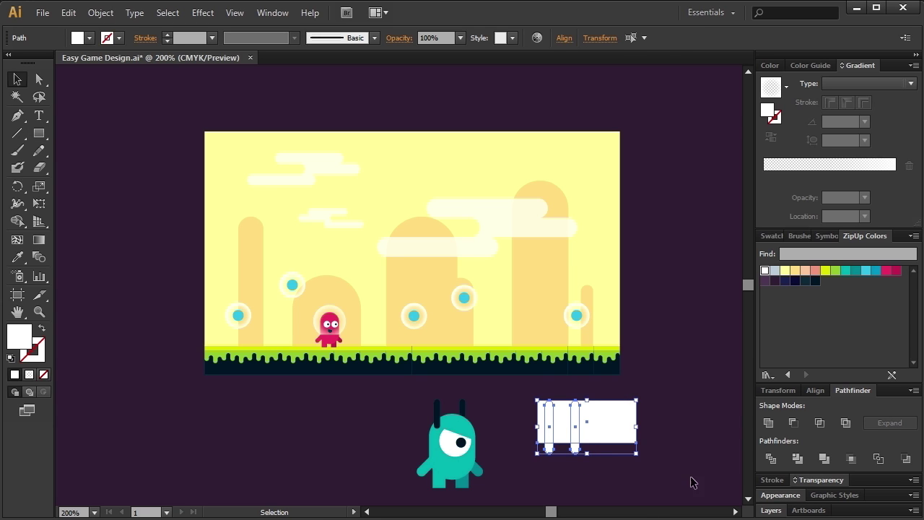
pyautogui.click(770, 459)
pyautogui.rightClick(584, 413)
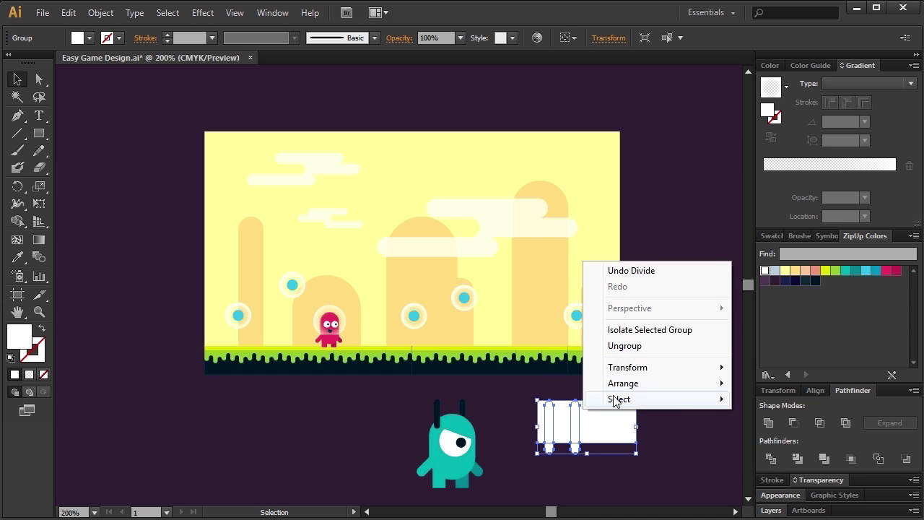
pyautogui.click(624, 346)
pyautogui.keyDown('shift'); pyautogui.moveTo(635, 467); pyautogui.dragTo(548, 444); pyautogui.keyUp('shift')
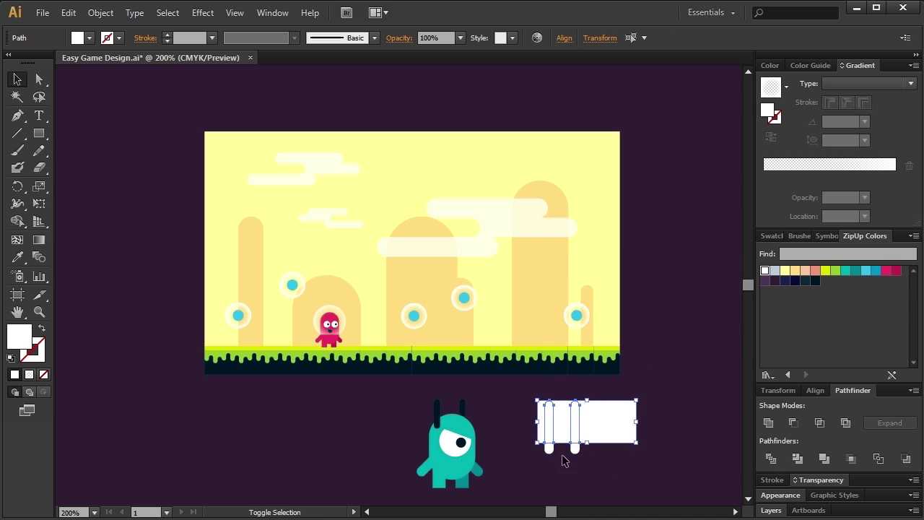
pyautogui.press('Delete')
# Group the bar with its white teeth, shrink it and place it on the monster as a mouth
pyautogui.moveTo(630, 427); pyautogui.dragTo(541, 458)
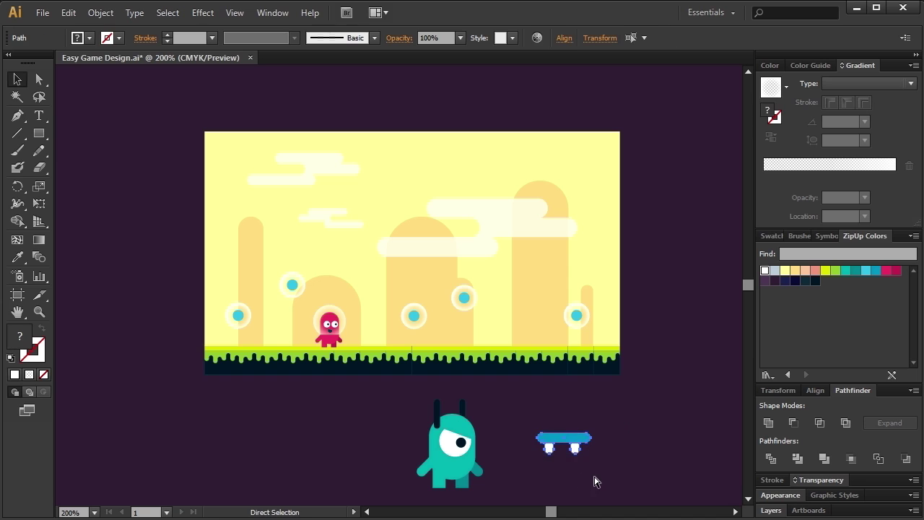
pyautogui.hotkey('ctrl', 'g')
pyautogui.moveTo(590, 433); pyautogui.dragTo(446, 474)
pyautogui.click(598, 471)
pyautogui.click(582, 458)
# Select all parts of the teal monster and group them together
pyautogui.click(543, 474)
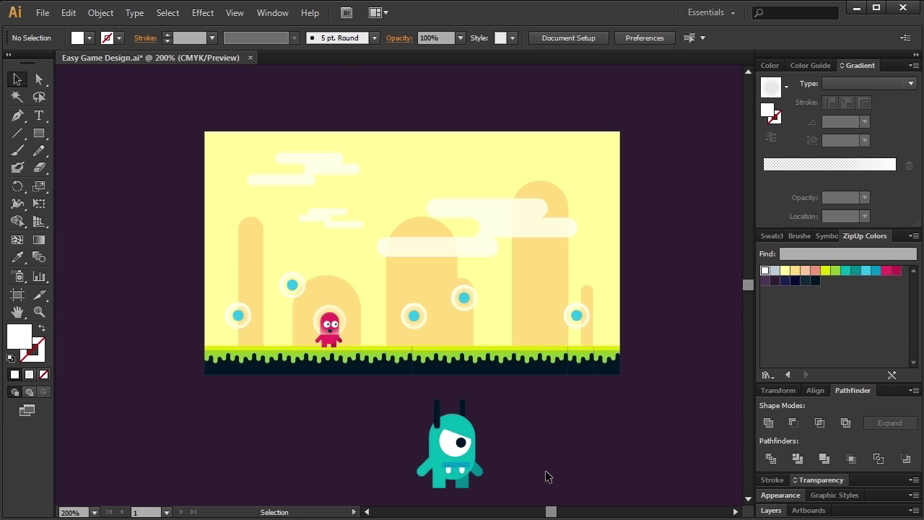
pyautogui.moveTo(521, 402); pyautogui.dragTo(412, 488)
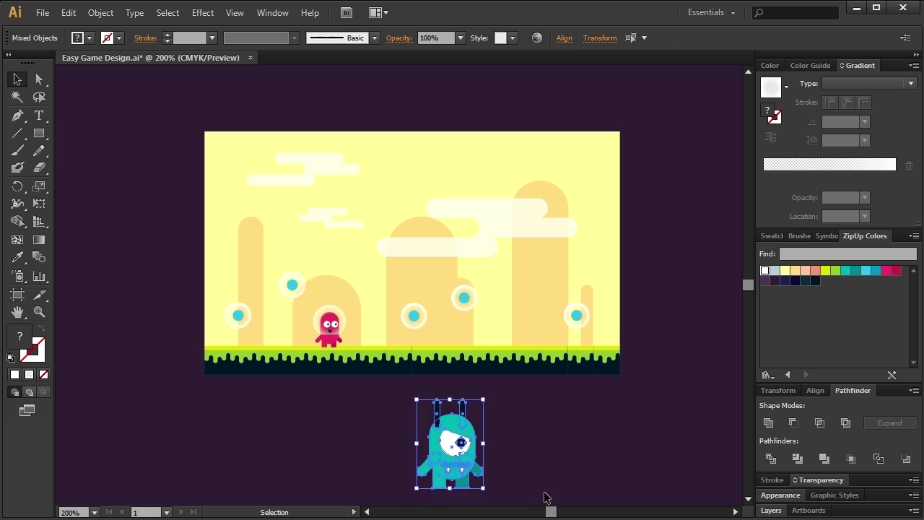
pyautogui.hotkey('ctrl', 'g')
pyautogui.moveTo(453, 456); pyautogui.dragTo(455, 457)
# Reflect the monster group across the vertical axis, then scale it down and deselect
pyautogui.rightClick(456, 458)
pyautogui.moveTo(513, 437)
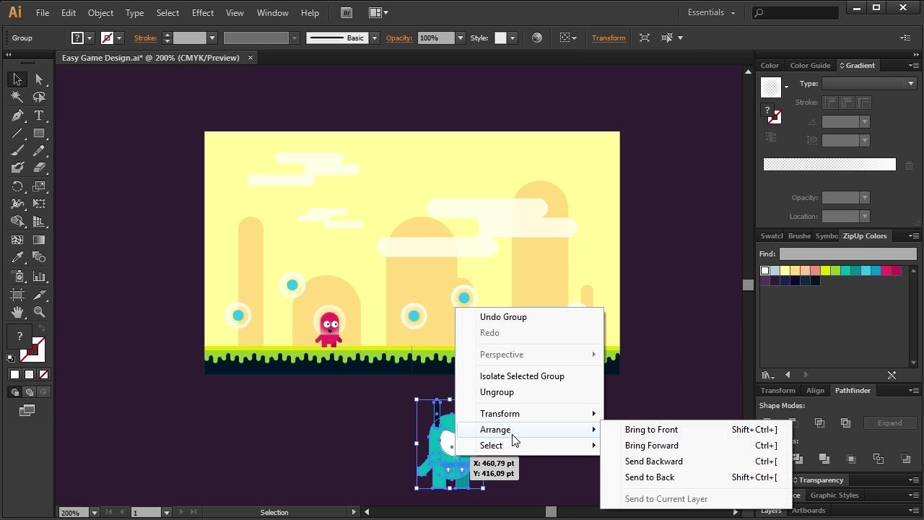
pyautogui.moveTo(540, 415)
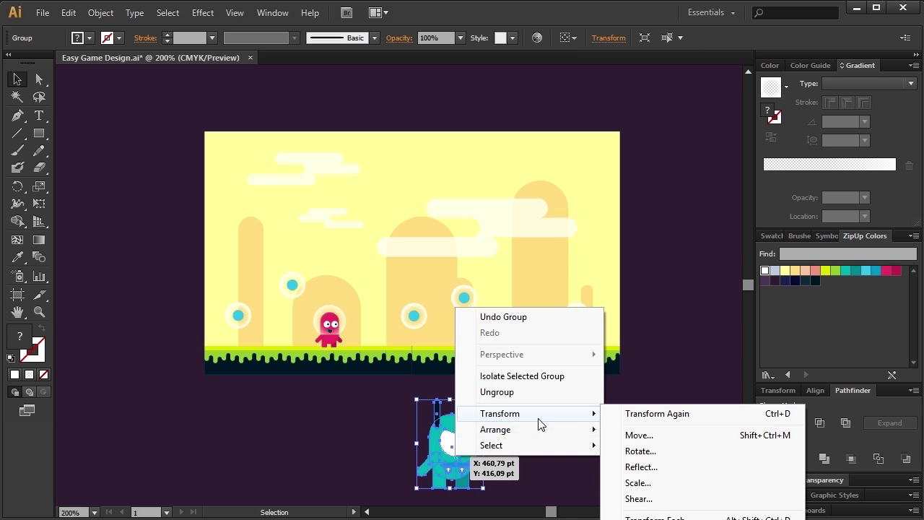
pyautogui.click(635, 467)
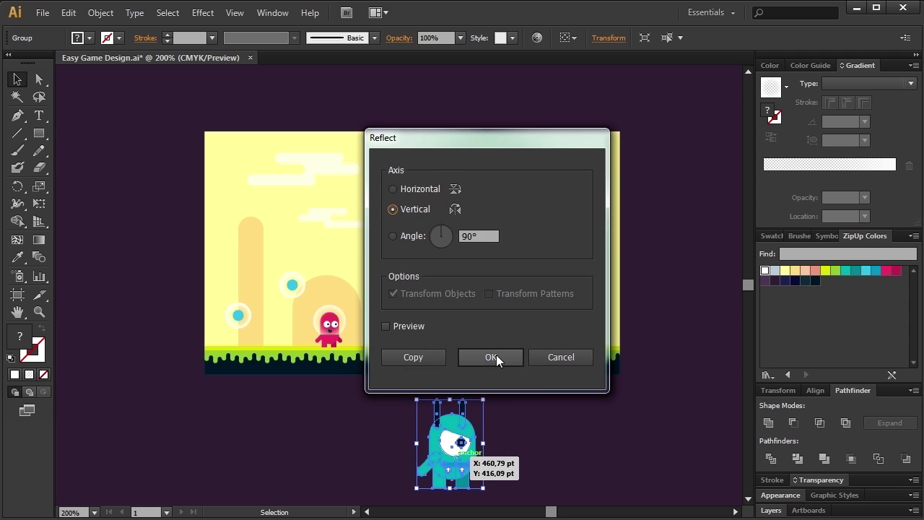
pyautogui.click(491, 356)
pyautogui.moveTo(483, 399); pyautogui.dragTo(543, 324)
pyautogui.hotkey('ctrl', 'shift', 'a')
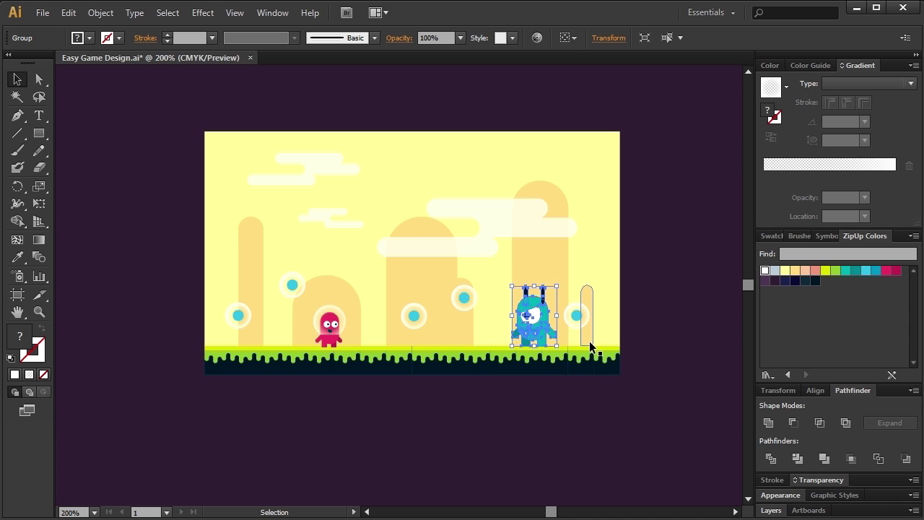
# Unlock all artwork and delete the dark purple background rectangle
pyautogui.click(622, 450)
pyautogui.rightClick(659, 451)
pyautogui.click(644, 414)
pyautogui.rightClick(647, 207)
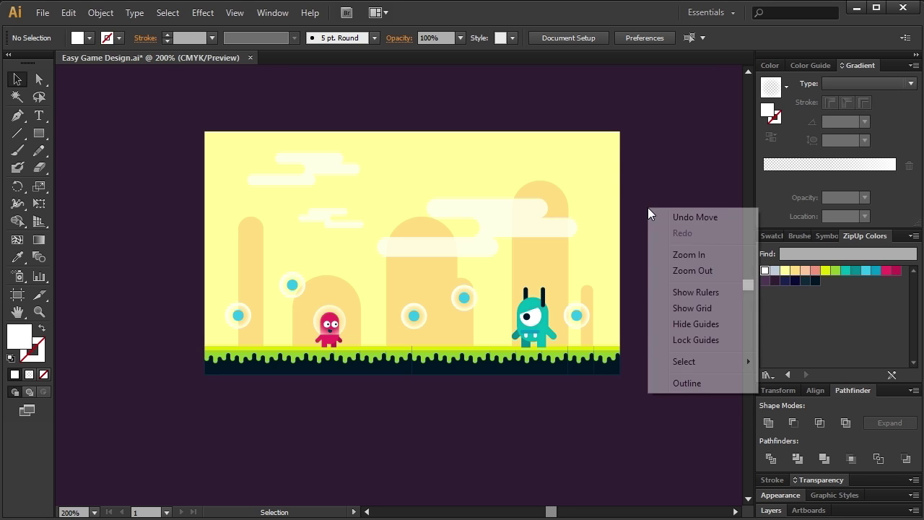
pyautogui.click(100, 13)
pyautogui.click(128, 114)
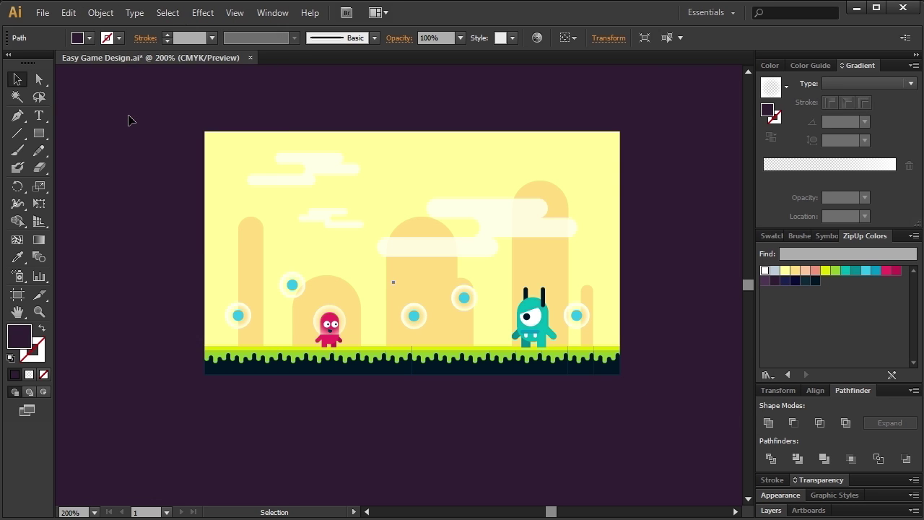
pyautogui.press('Delete')
# Select all level artwork, scale it up and recentre it on the artboard
pyautogui.moveTo(140, 103); pyautogui.dragTo(632, 409)
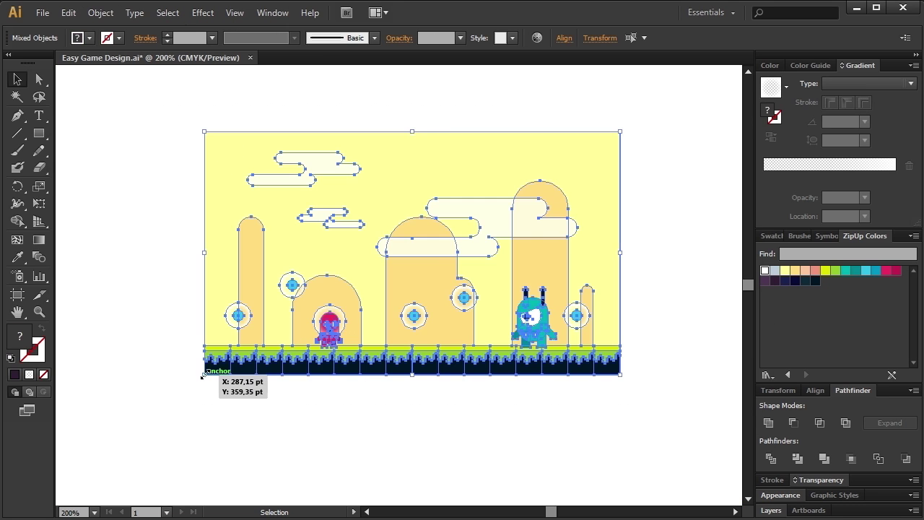
pyautogui.moveTo(204, 375); pyautogui.dragTo(164, 409)
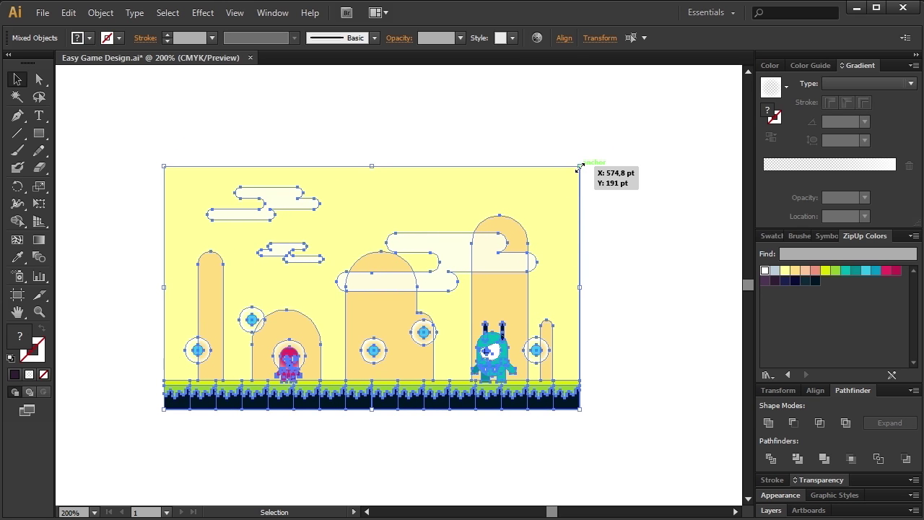
pyautogui.moveTo(578, 167); pyautogui.dragTo(669, 113)
pyautogui.moveTo(533, 239); pyautogui.dragTo(514, 262)
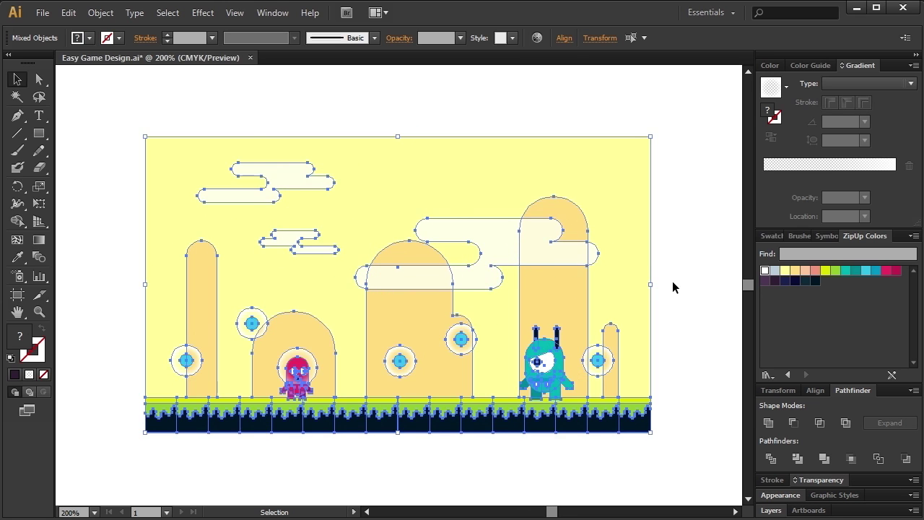
pyautogui.click(684, 276)
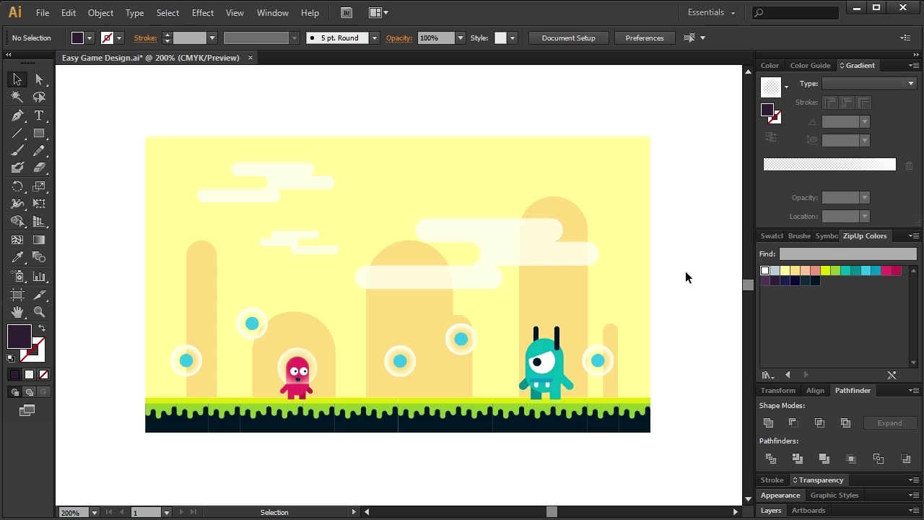